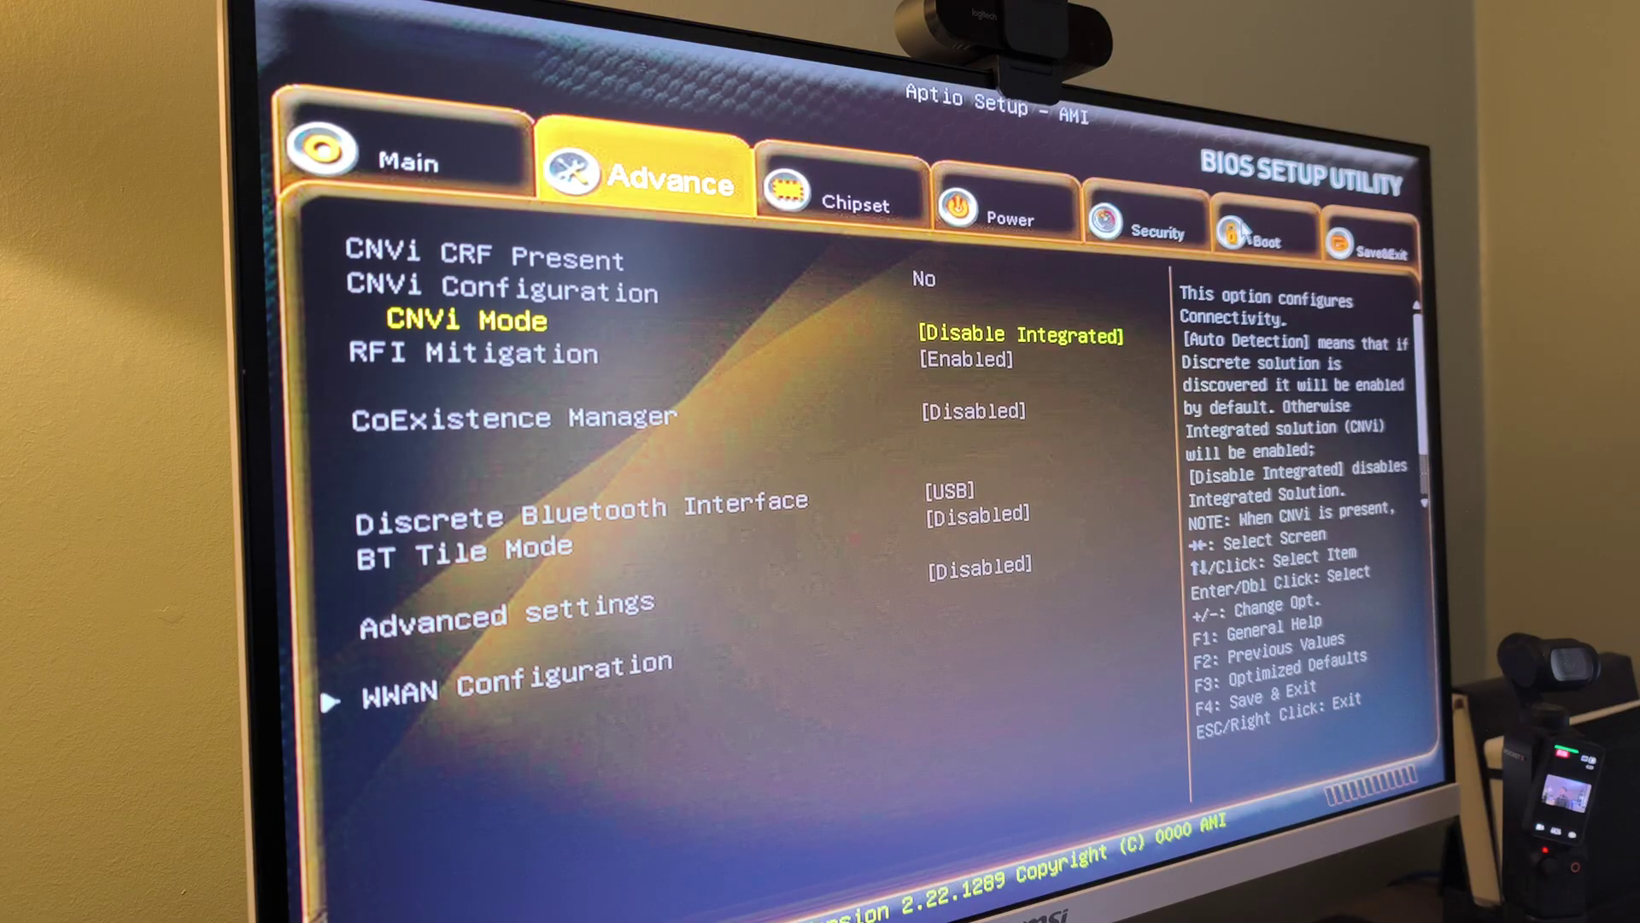
Open the BIOS boot settings, start the graphical Proxmox VE installation and choose the Orico SSD as the target hard disk
click(1261, 238)
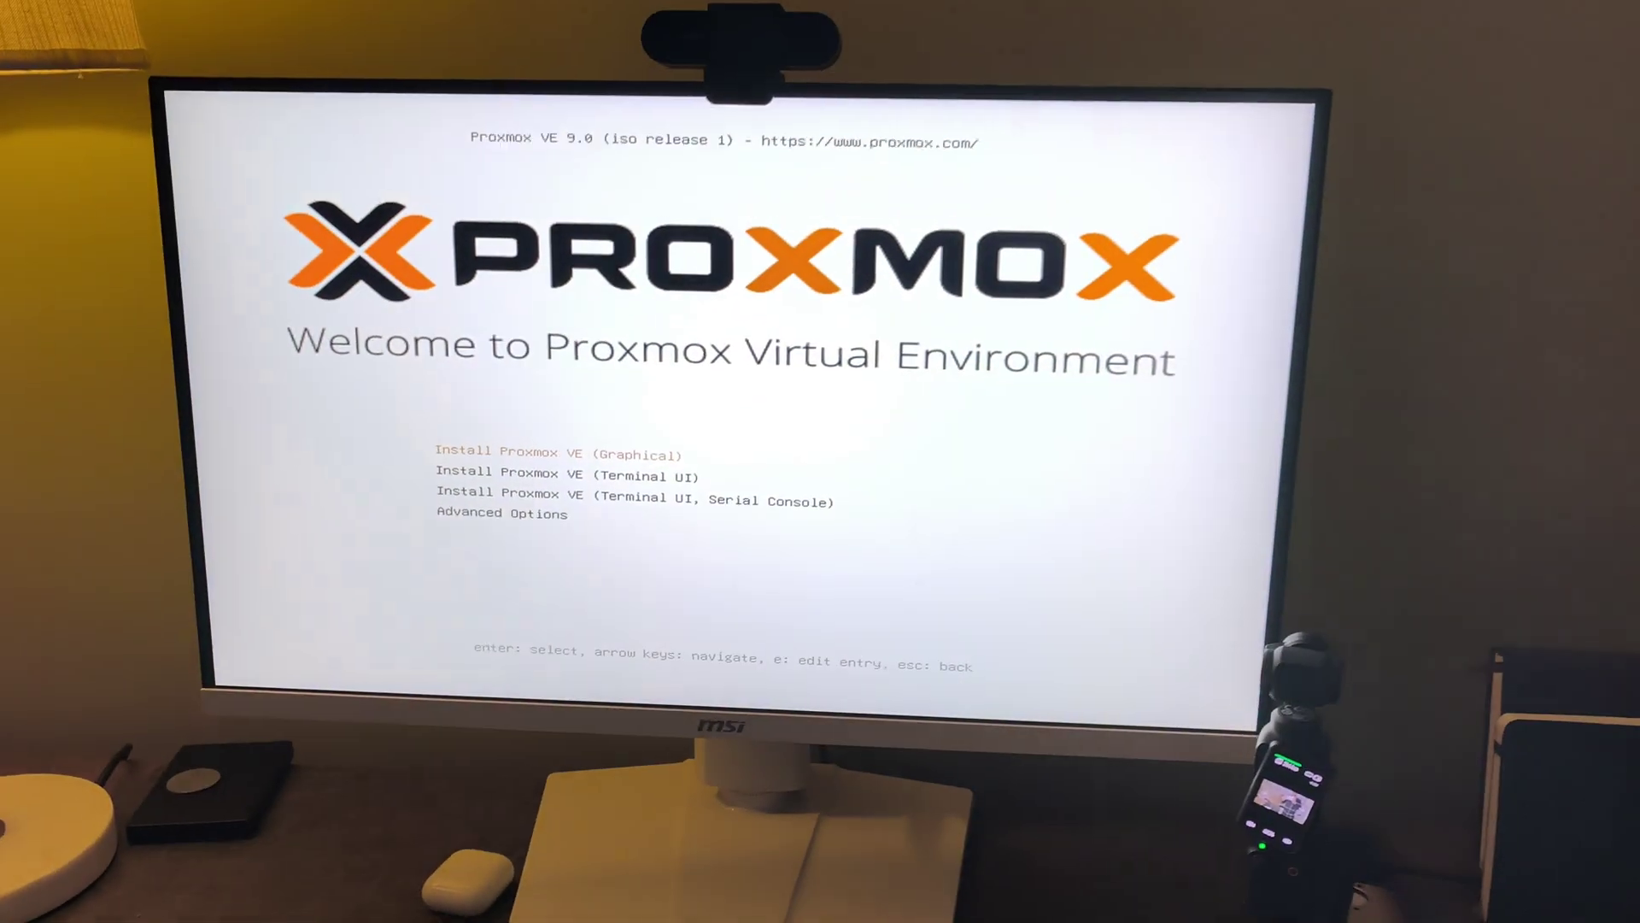
key(Return)
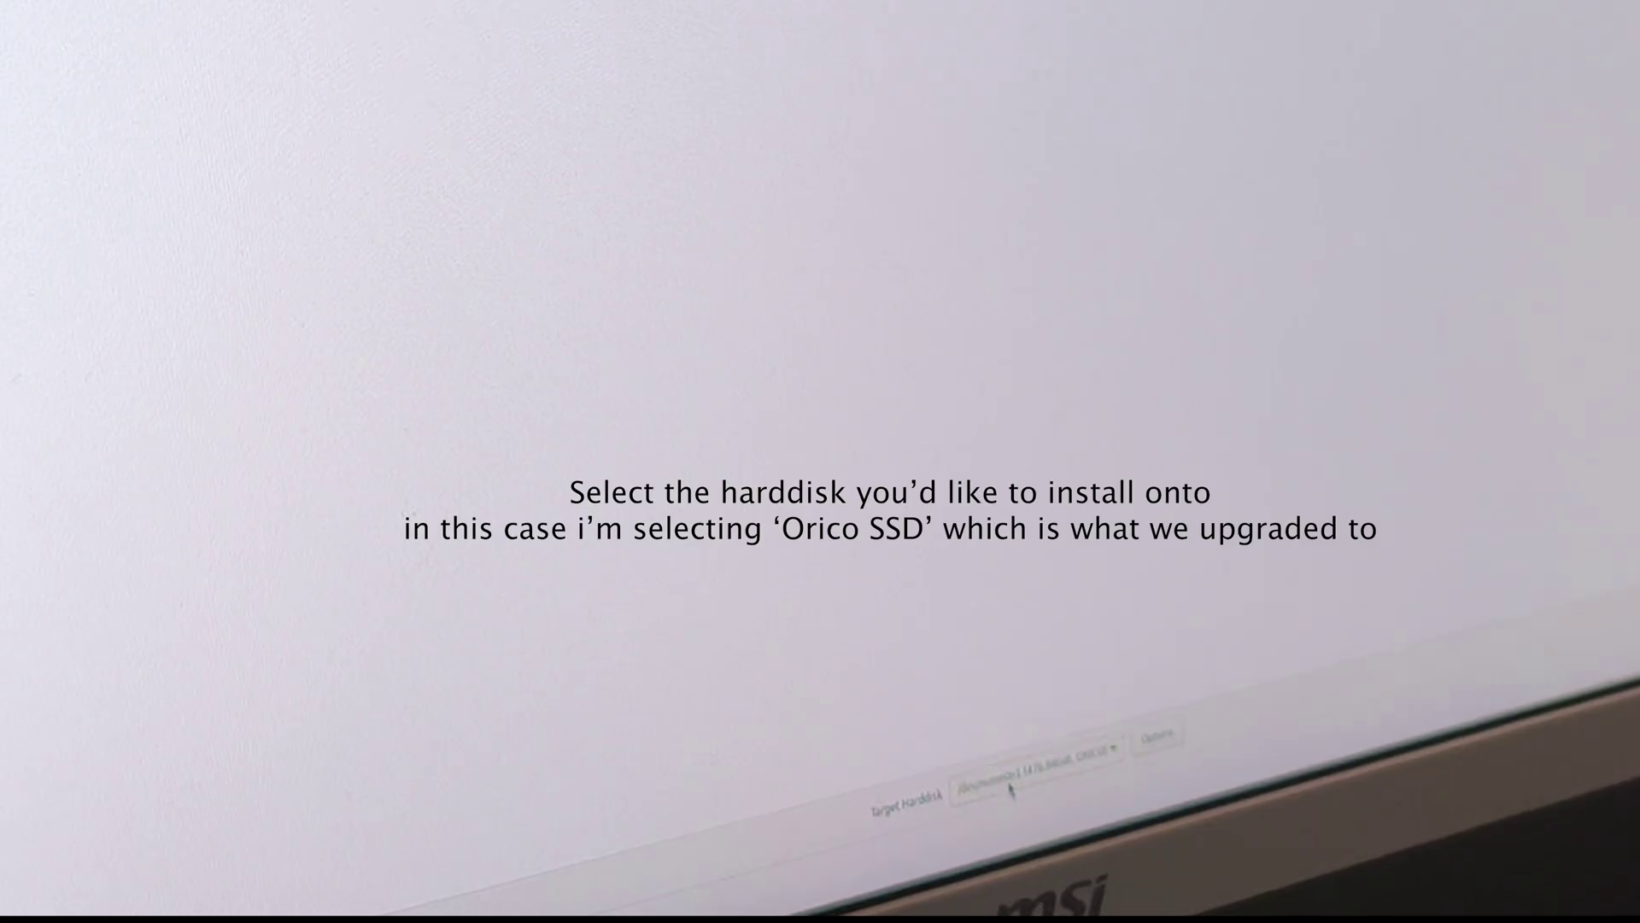
click(1016, 793)
click(1016, 795)
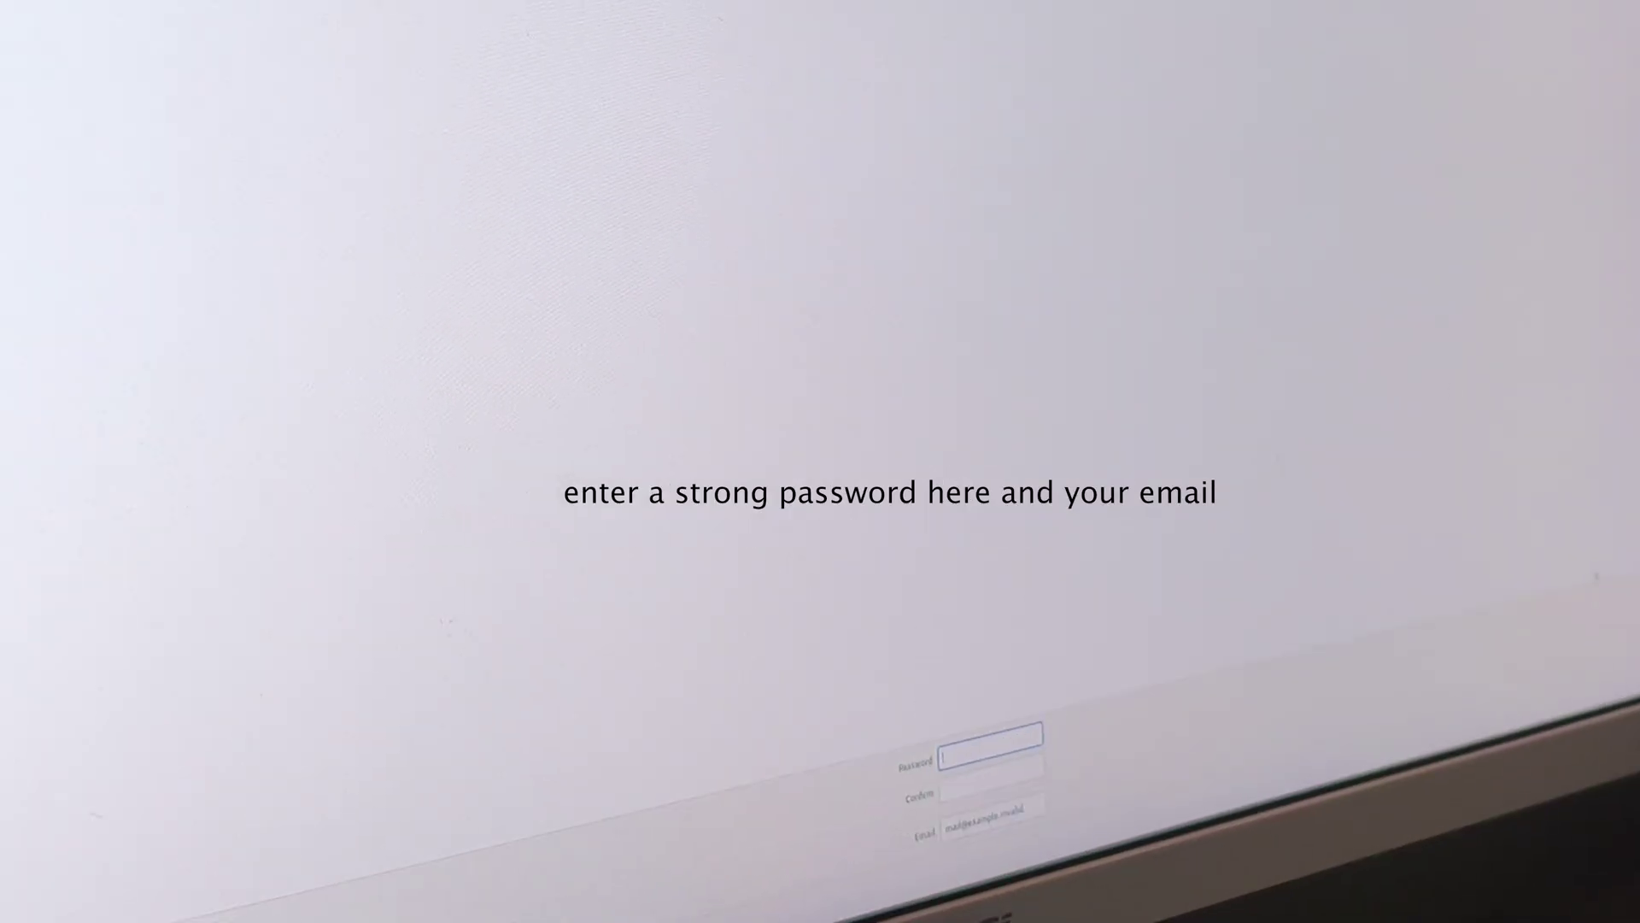
Enter and confirm a strong administrator password for the Proxmox installation
text(********)
key(Tab)
text(********)
key(Tab)
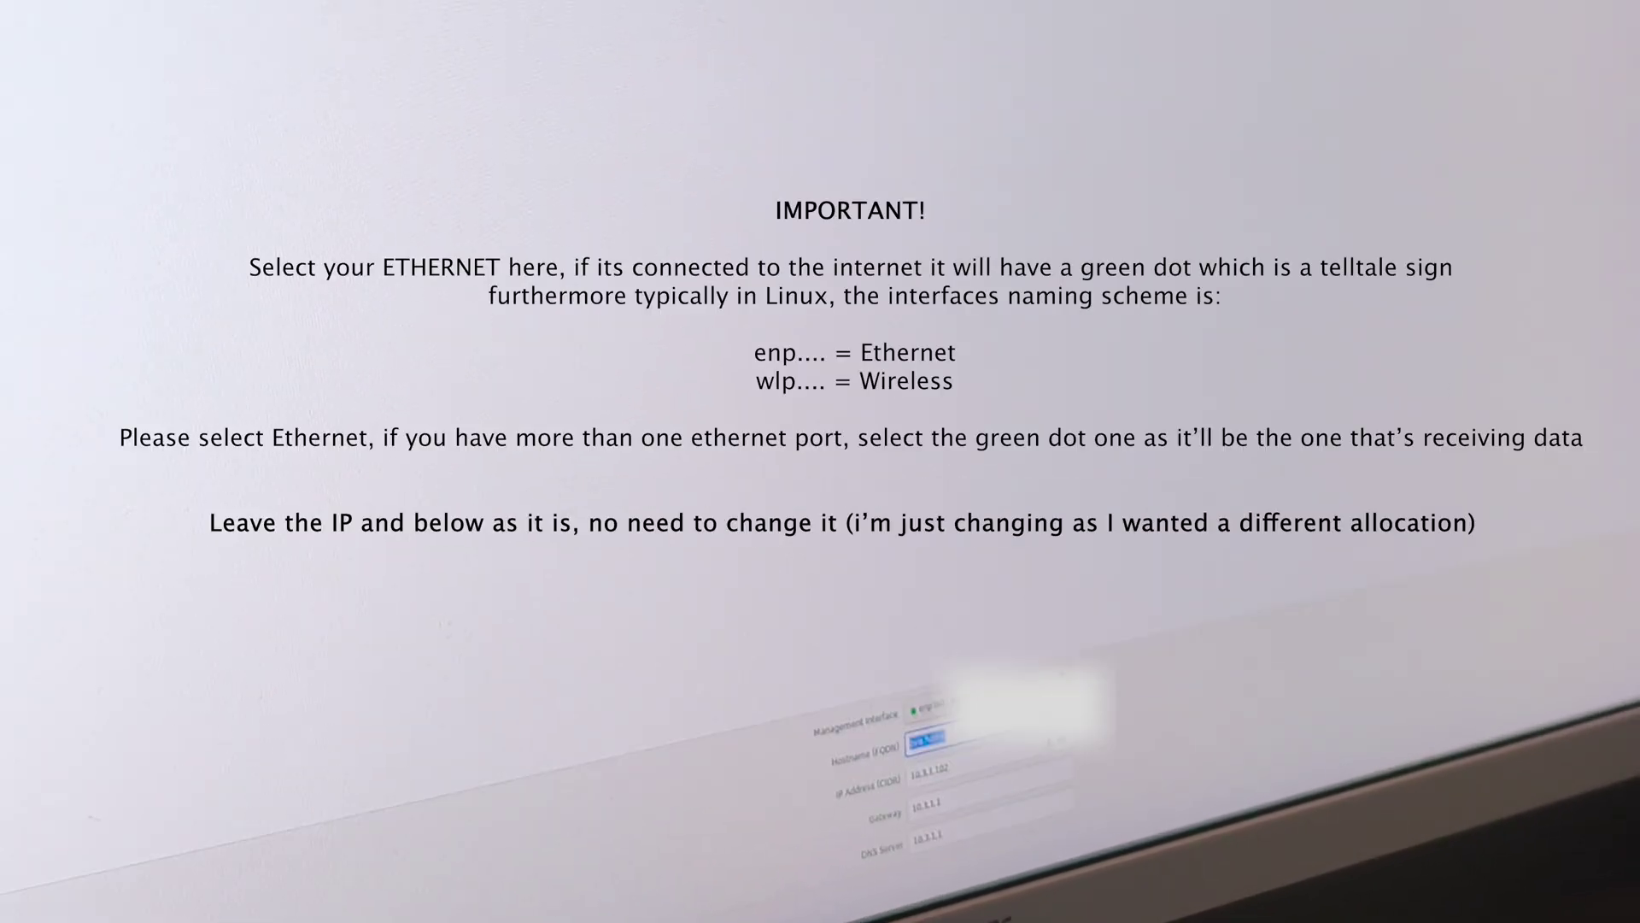
Choose the connected Ethernet port as the management interface and open the IP address for editing
click(932, 710)
click(927, 710)
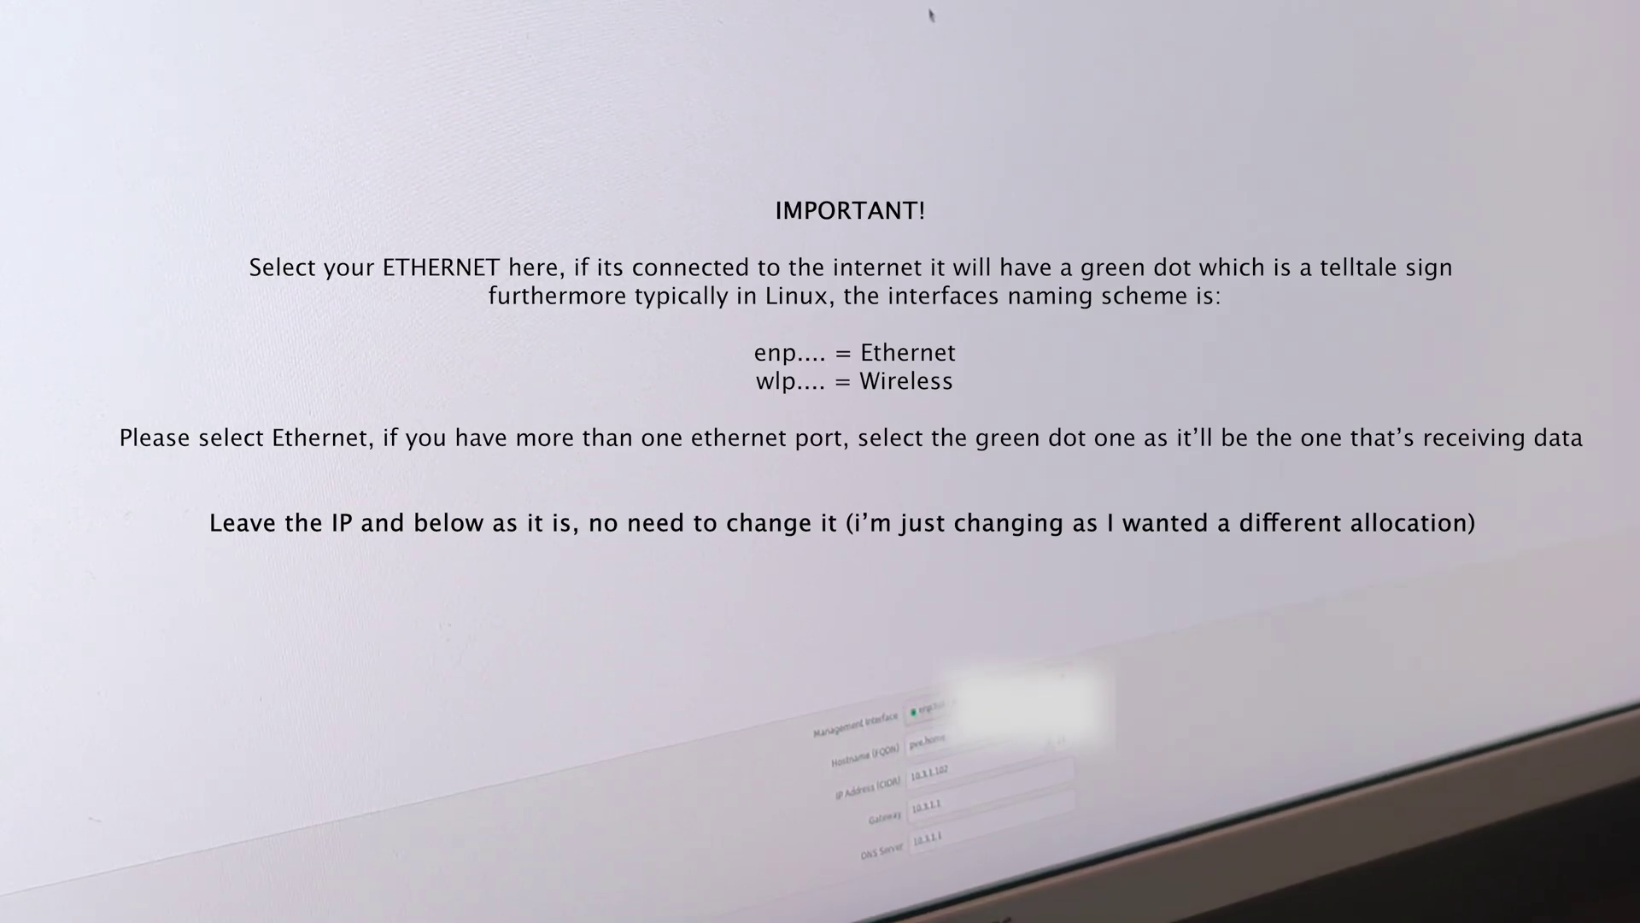
double_click(939, 768)
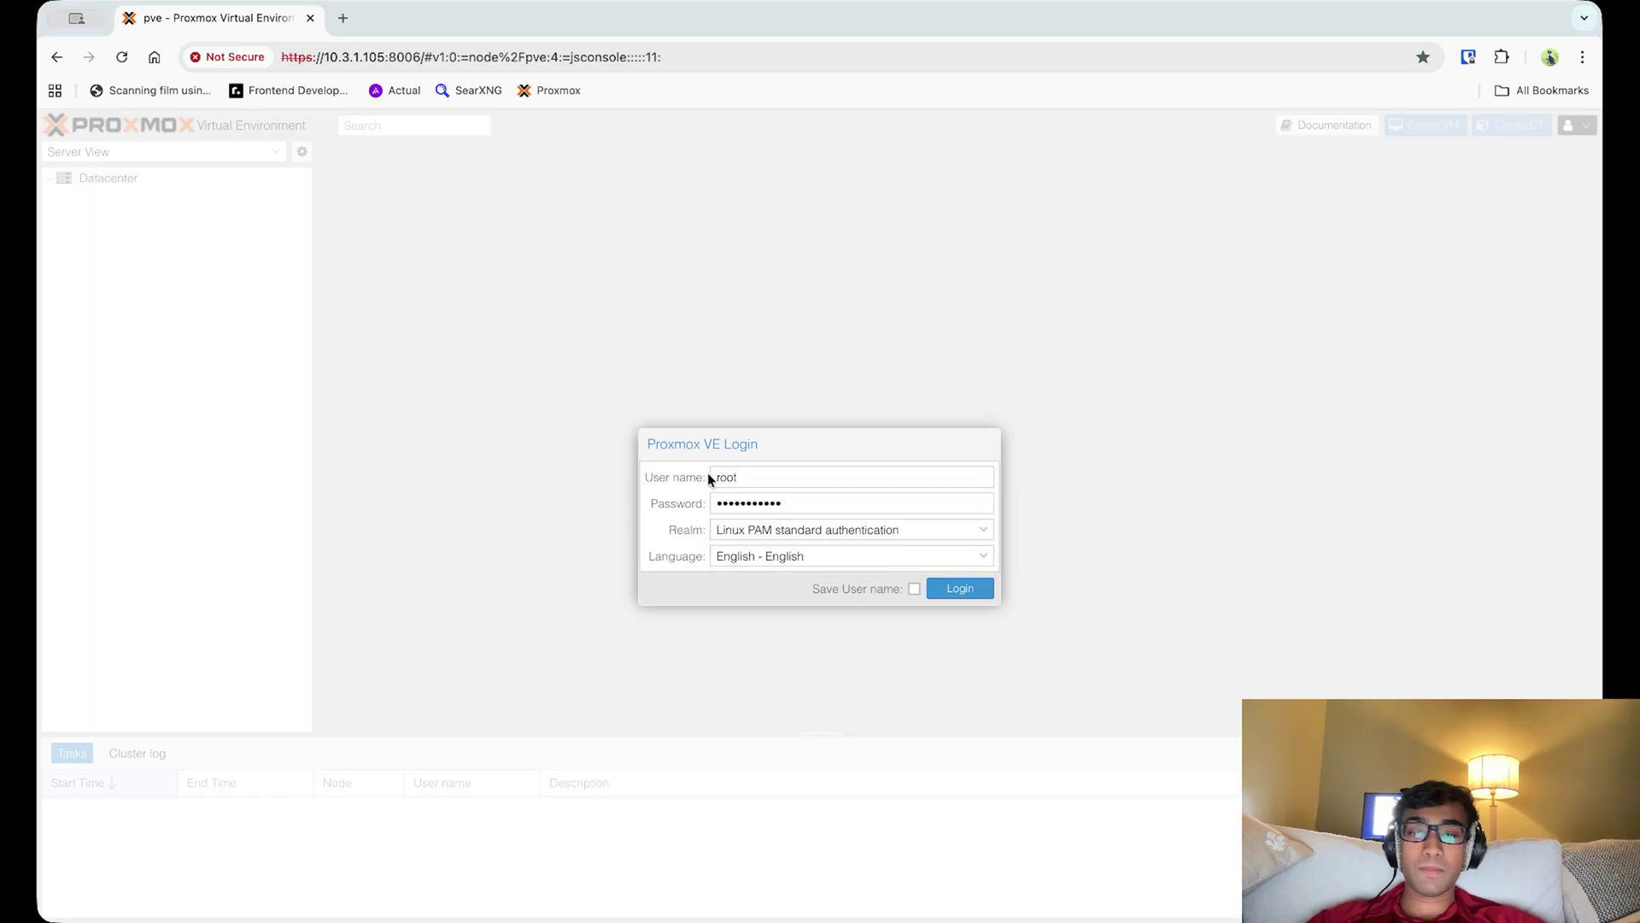
Log in to the Proxmox VE web interface as root with Linux PAM standard authentication
click(792, 478)
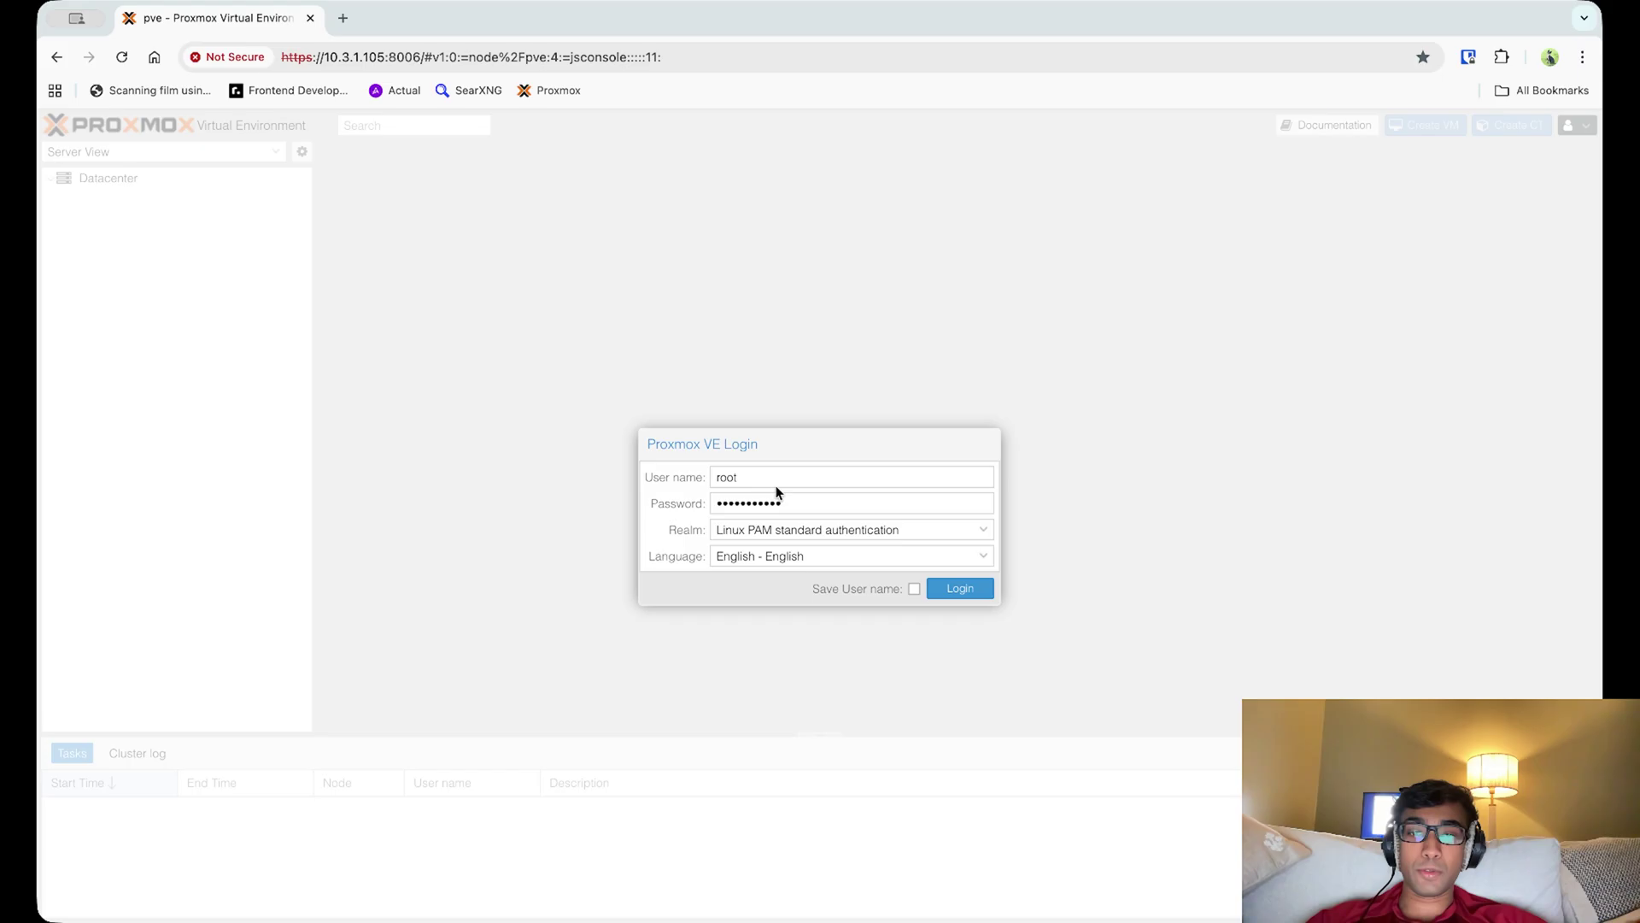
key(Return)
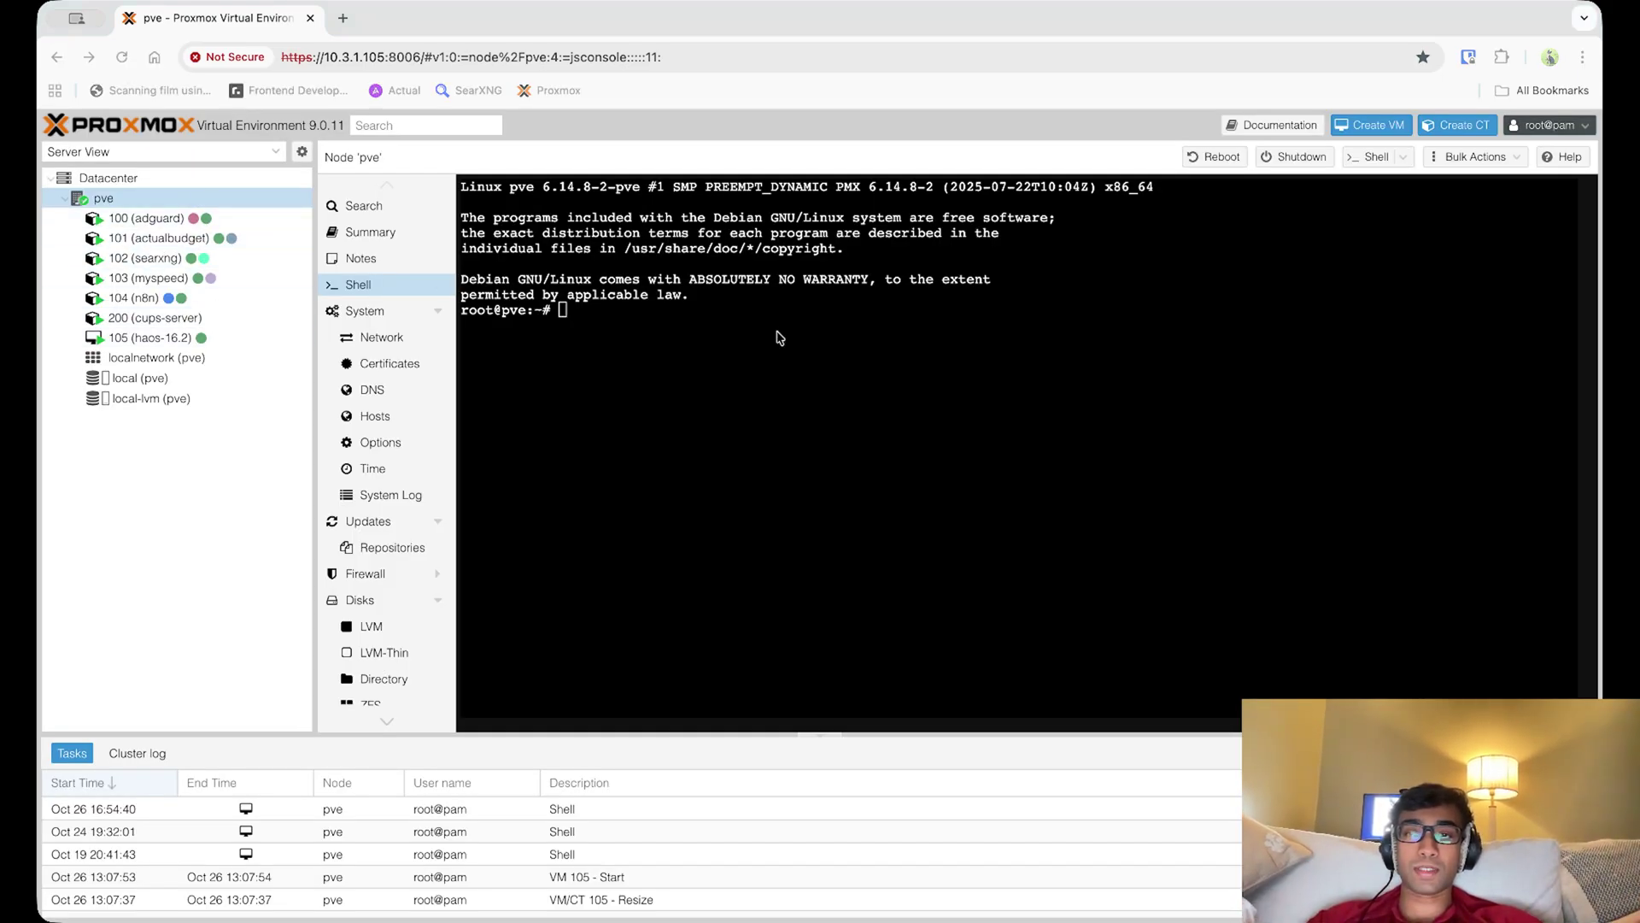
click(899, 586)
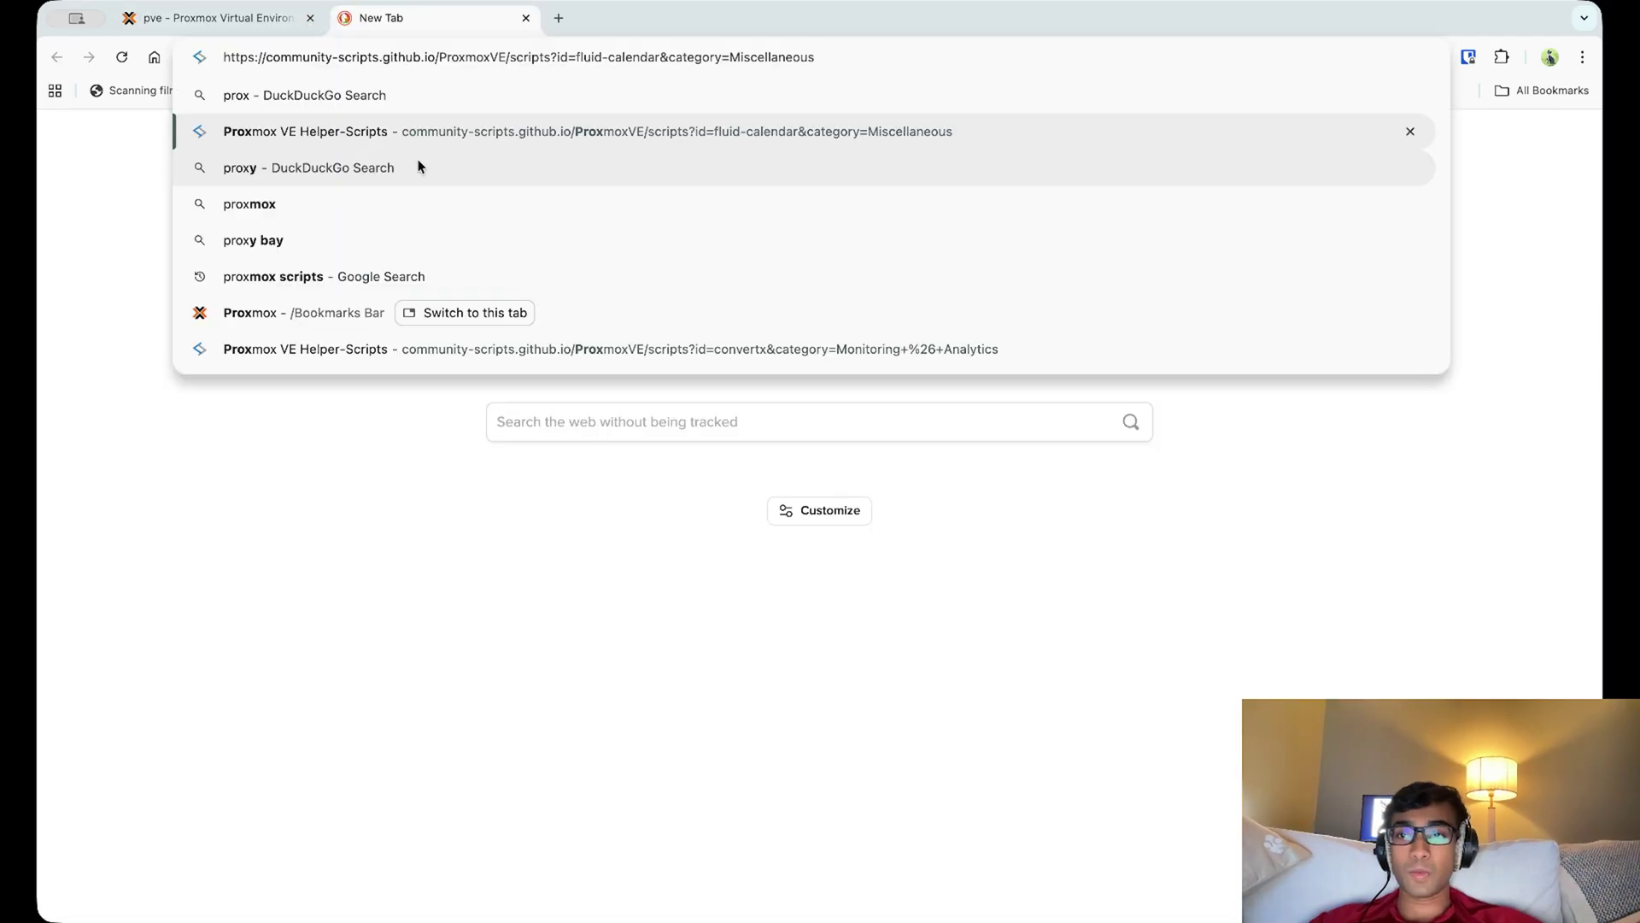
Open the Proxmox VE Helper-Scripts website, search for "adguard" and open the AdGuard Home script page
key(Return)
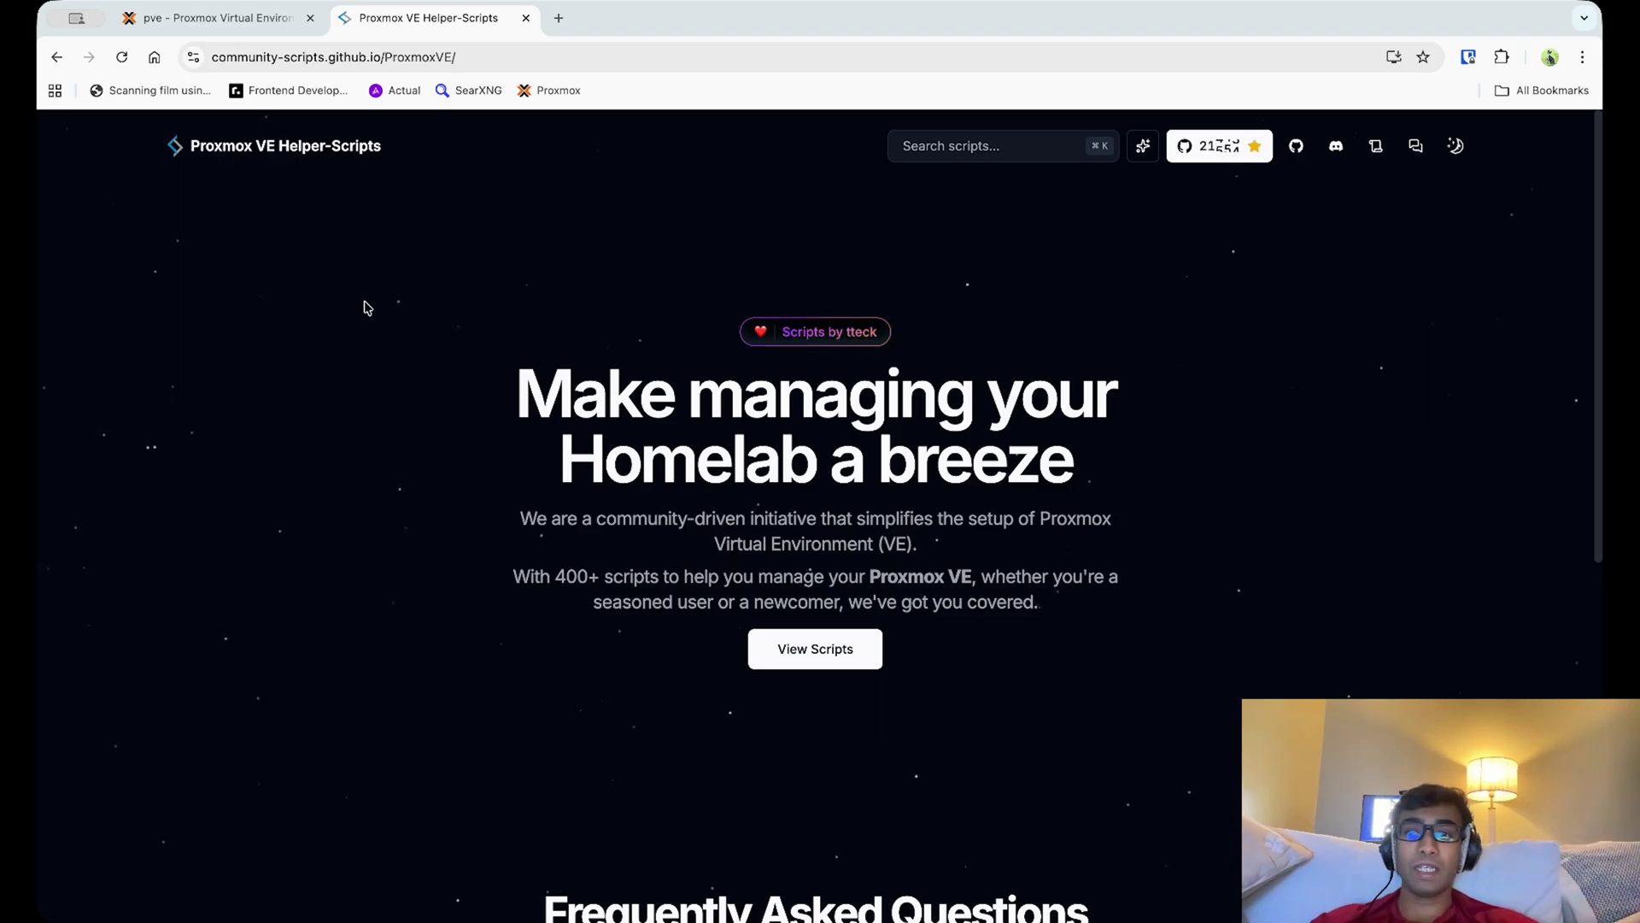
click(991, 146)
text(adguard)
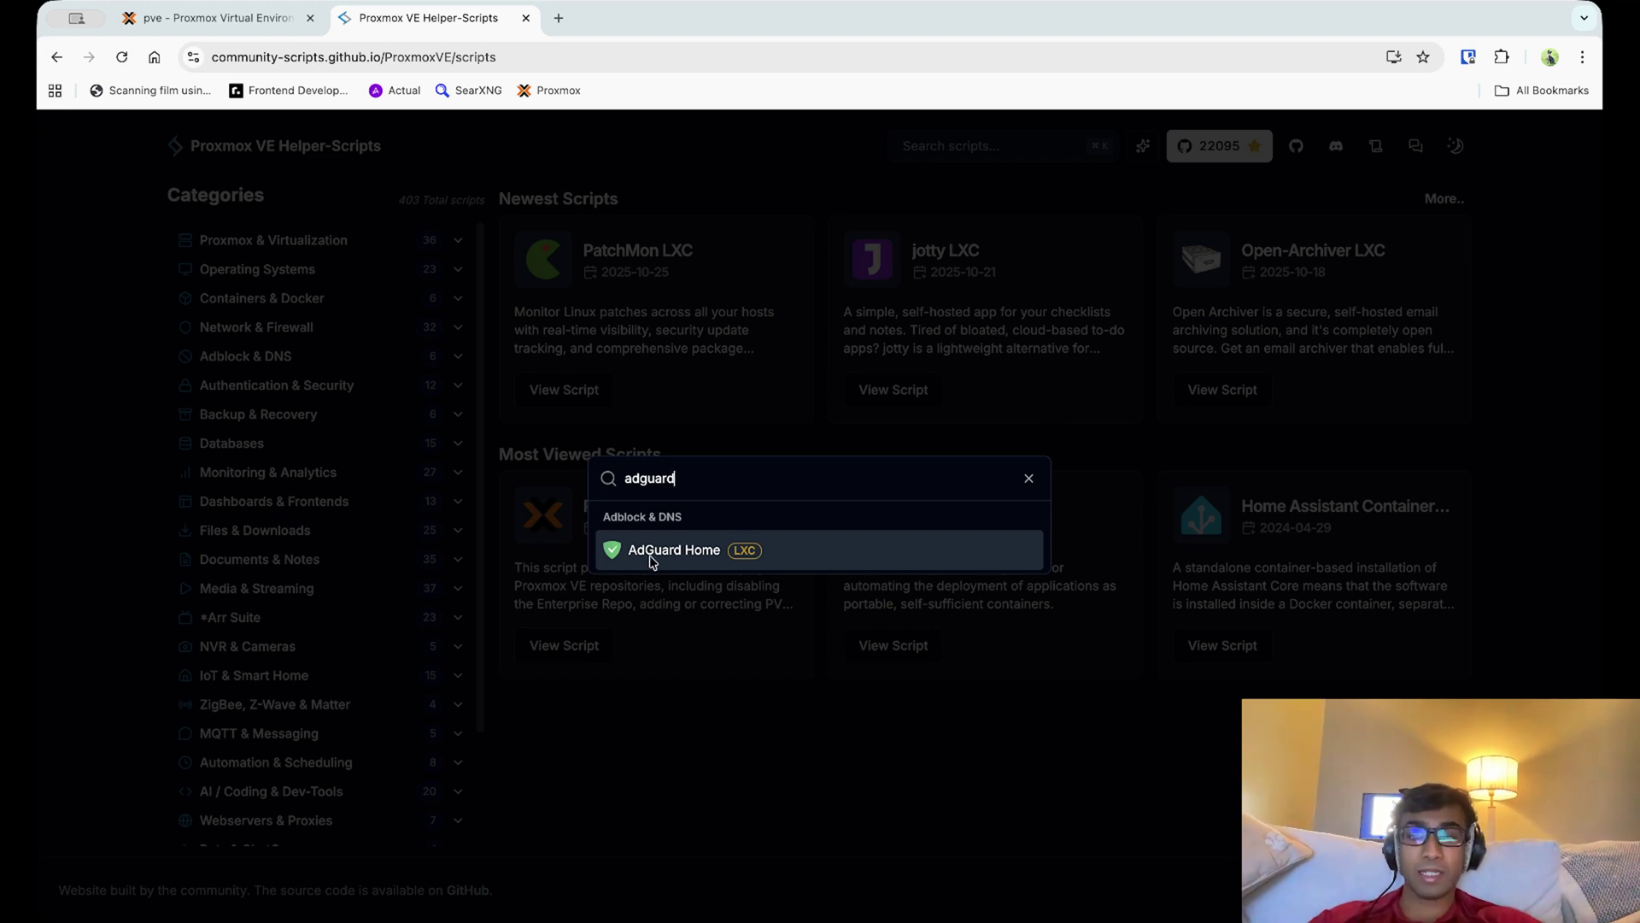
click(737, 561)
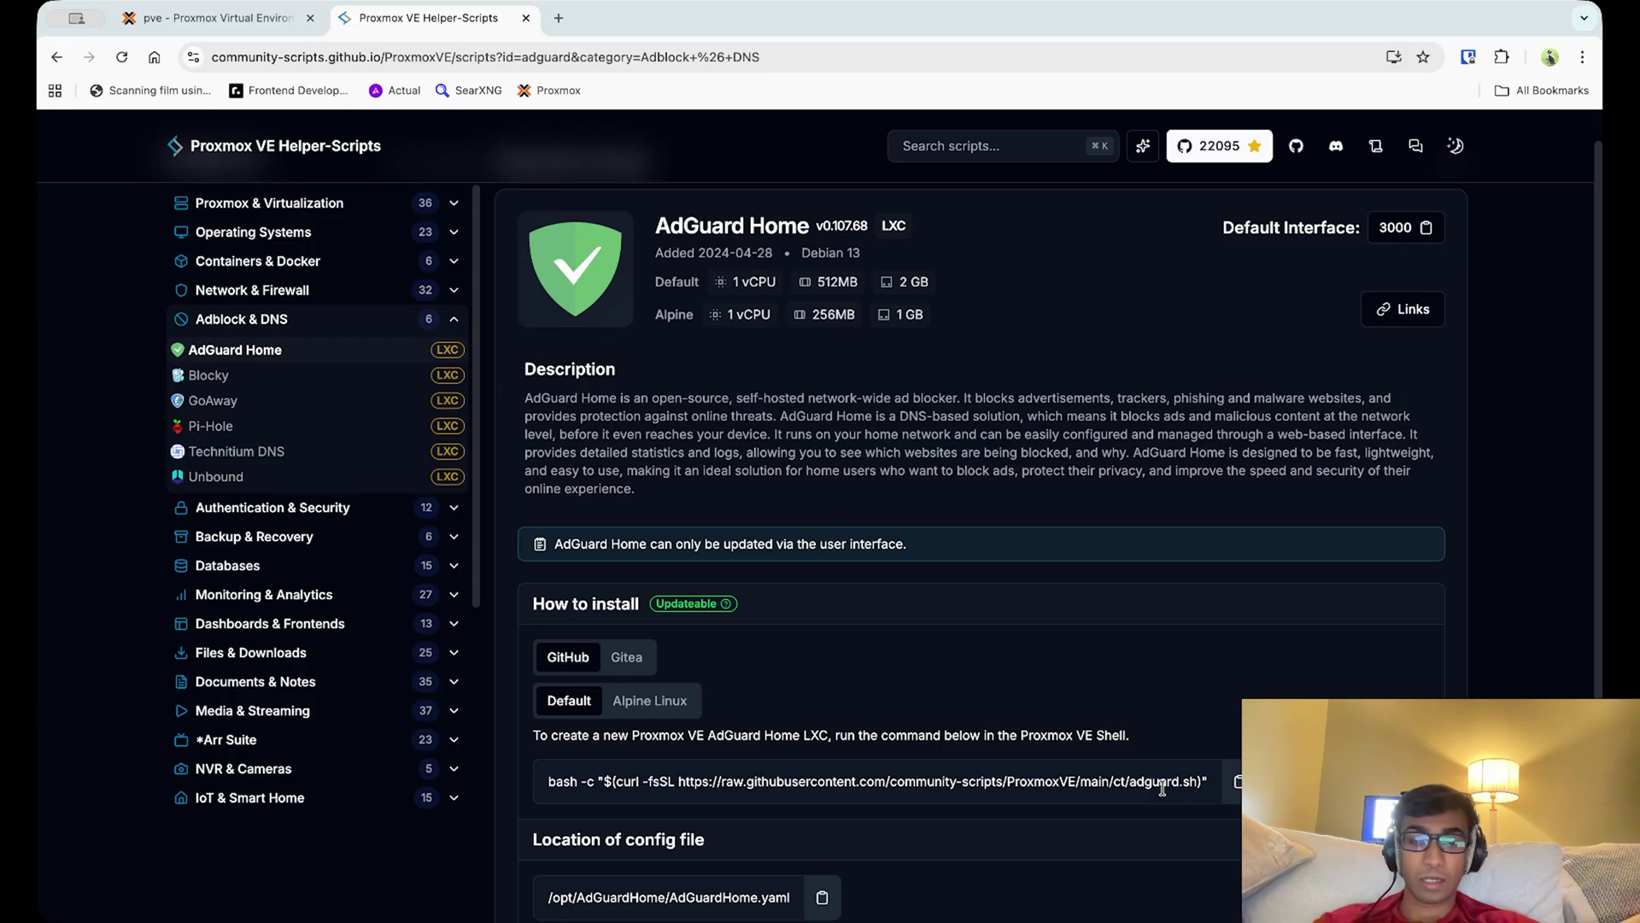
click(243, 22)
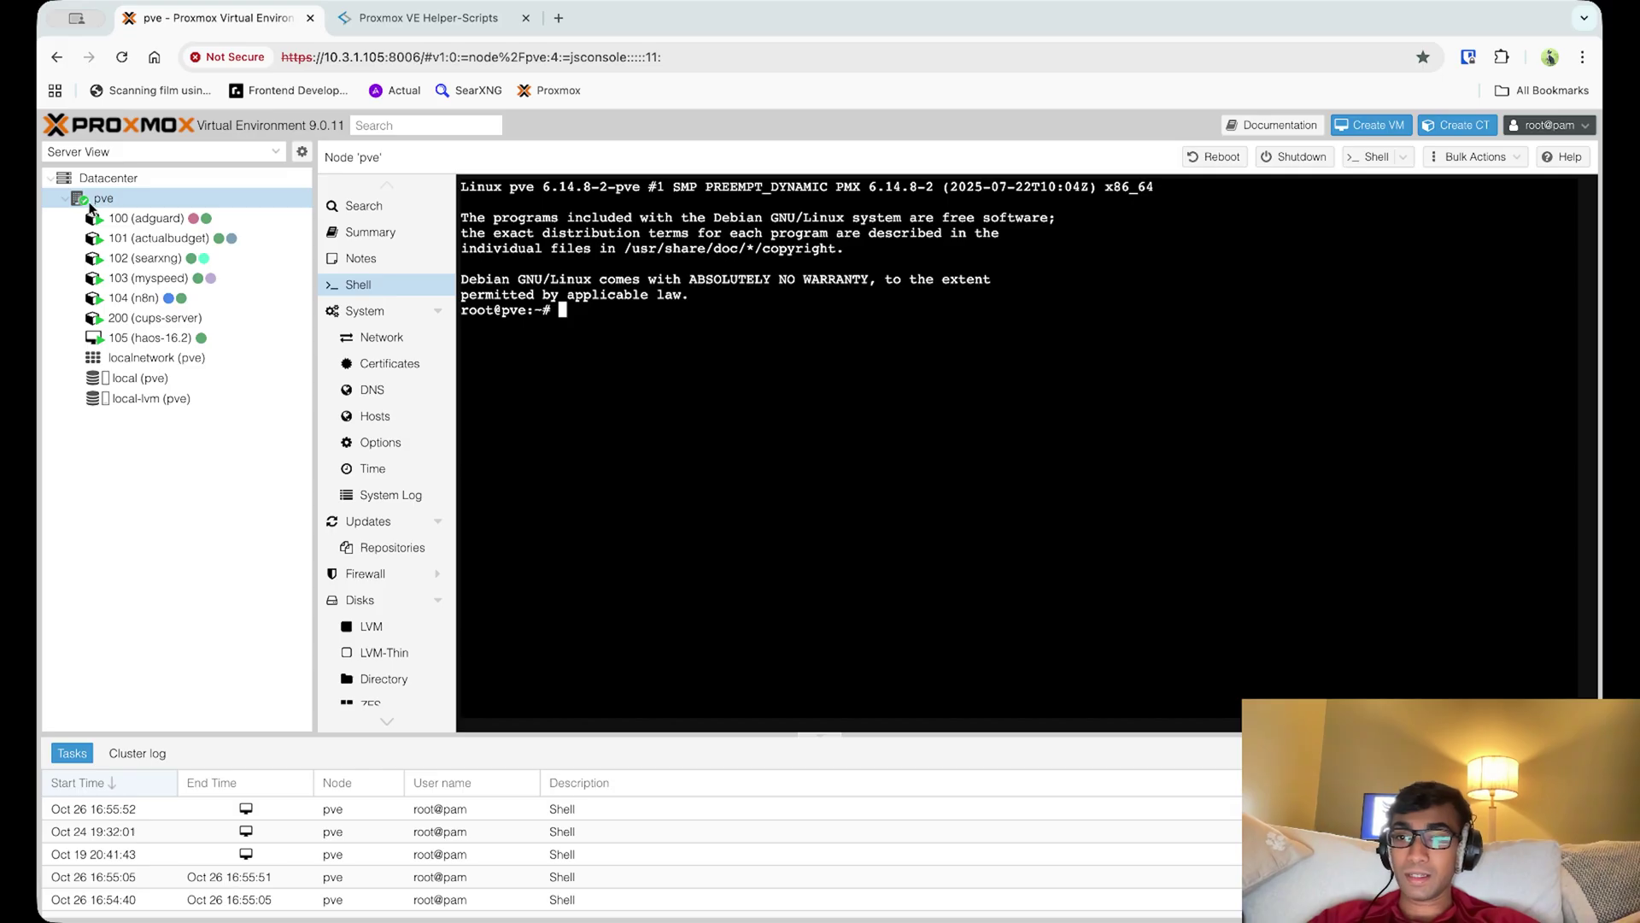
click(175, 205)
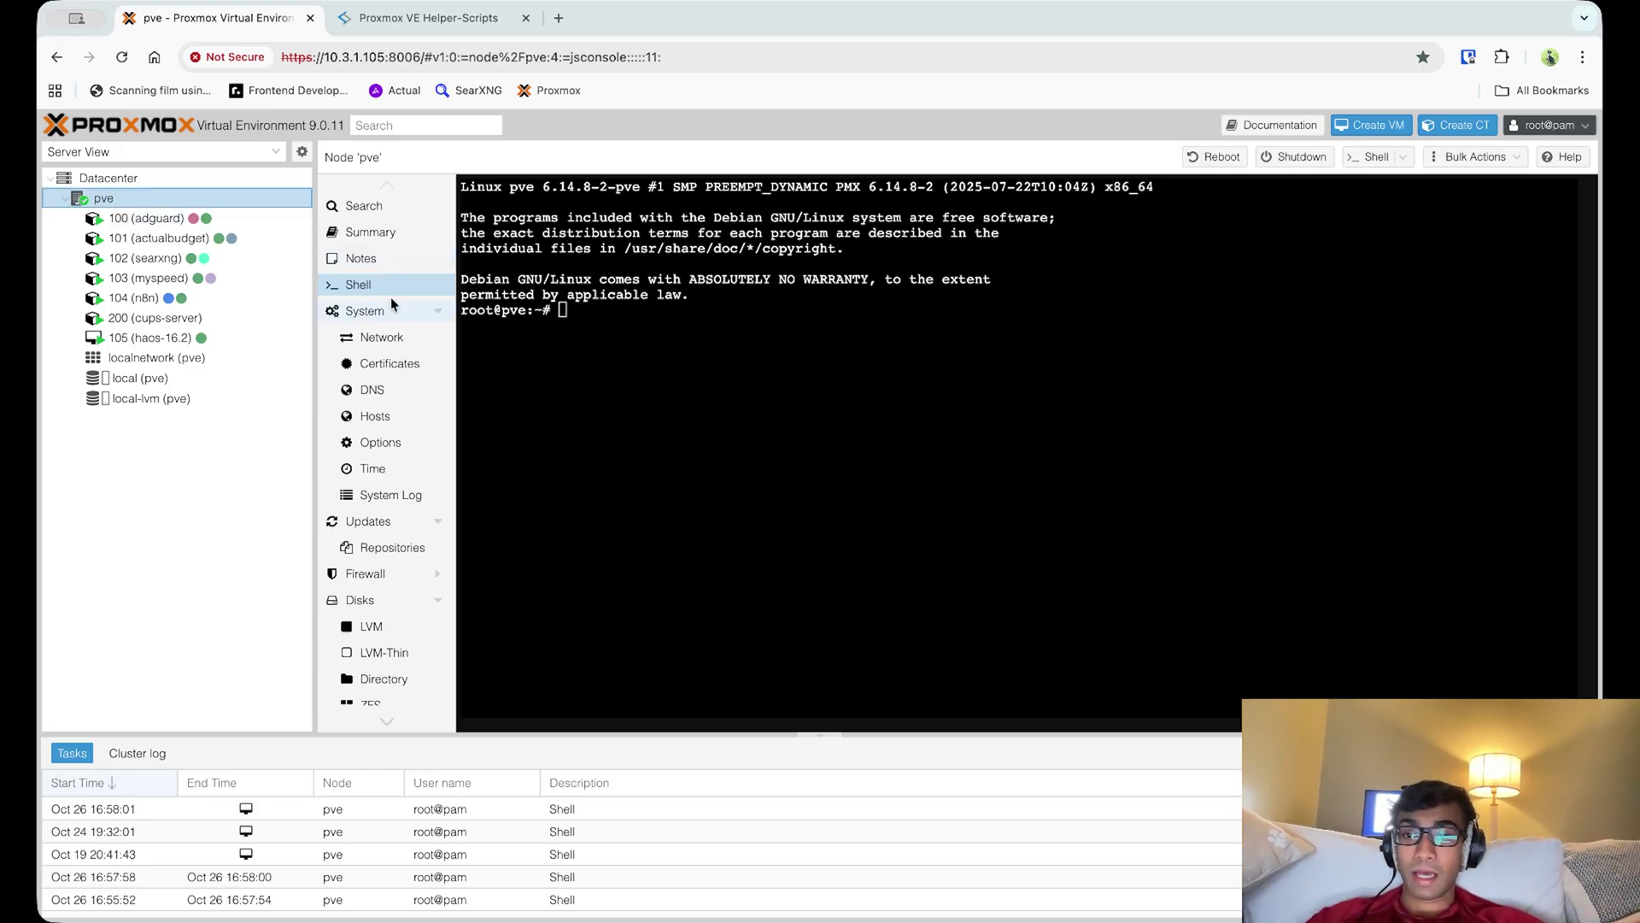
click(352, 293)
click(666, 337)
text(bash -c "$(curl -fsSL https://raw.githubusercontent.com/community-scripts/ProxmoxVE/main/ct/adguard.sh)")
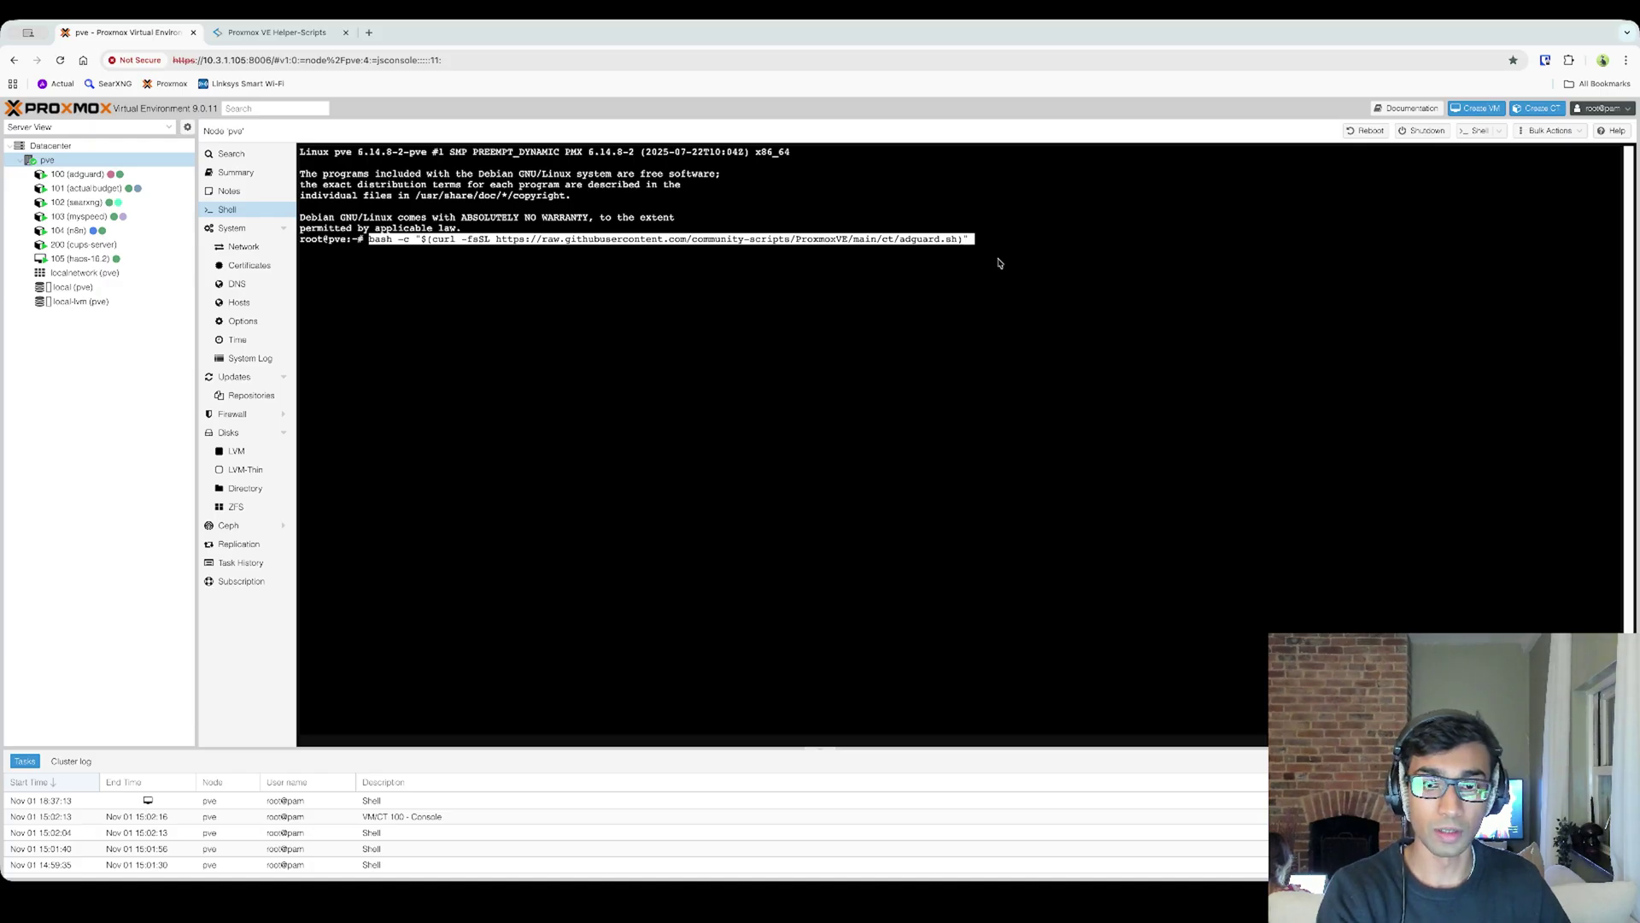
key(Return)
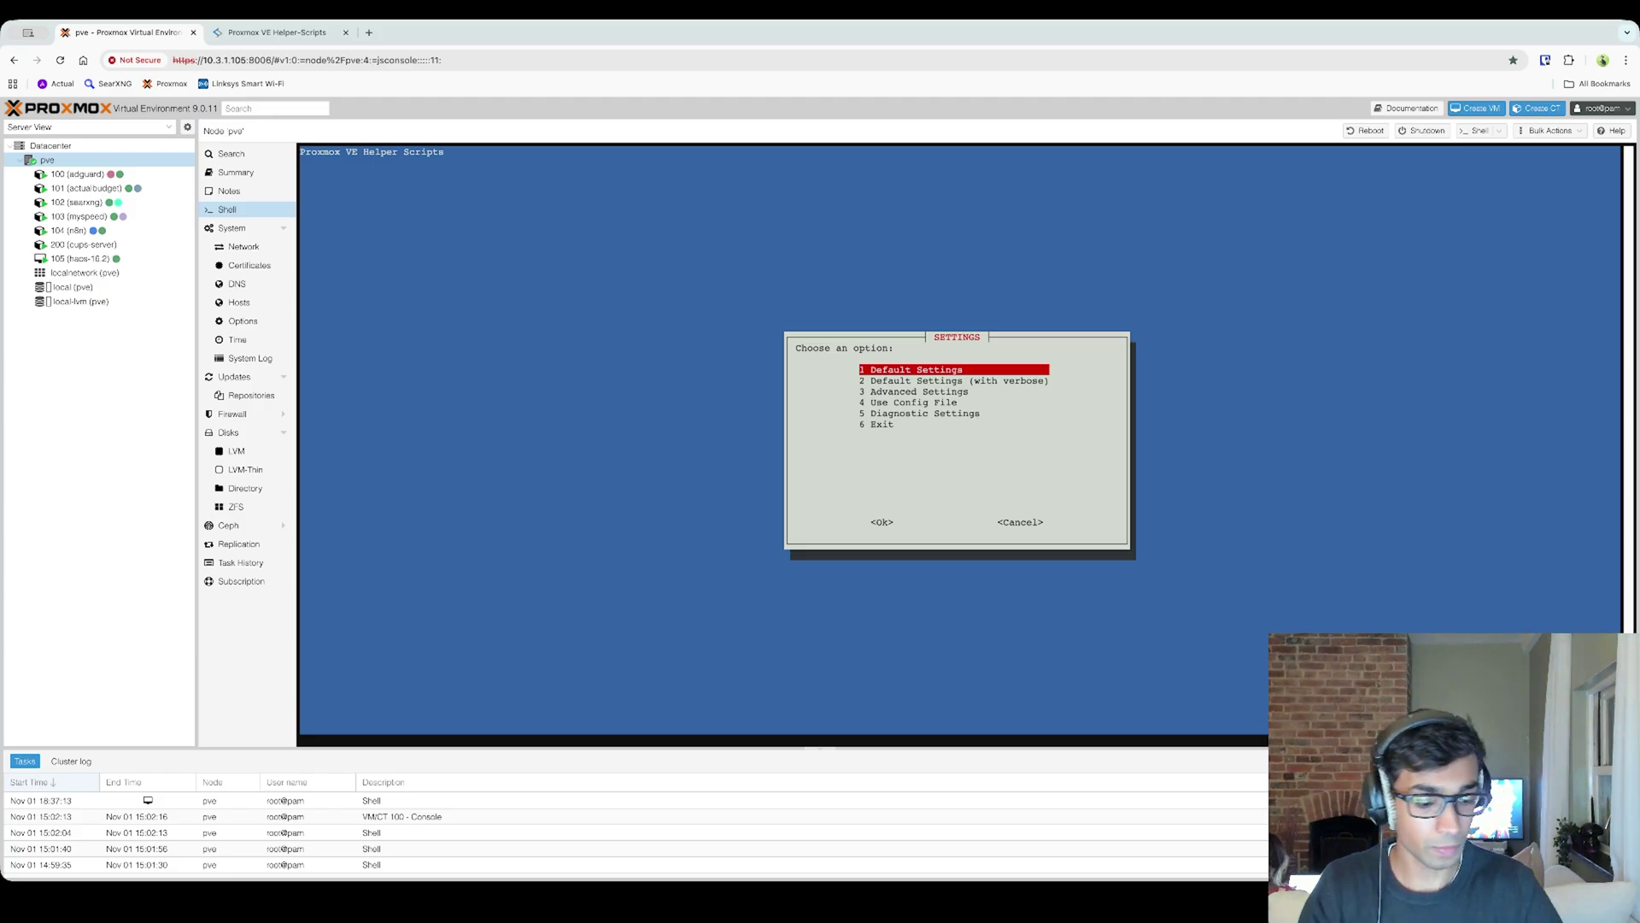
key(Return)
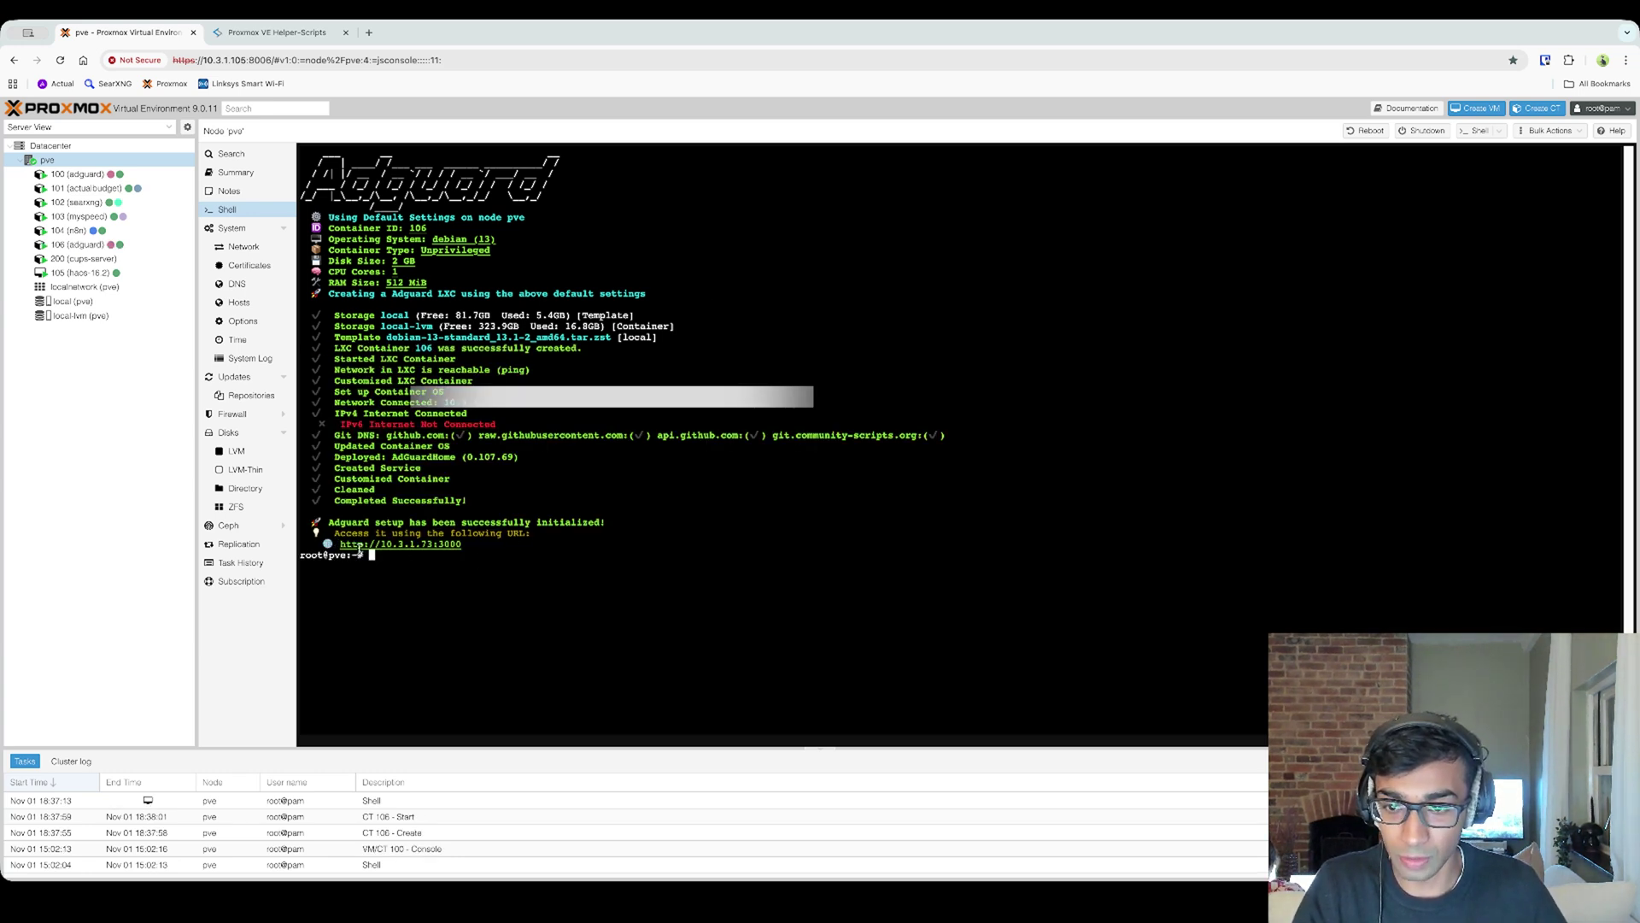
drag(466, 546, 350, 547)
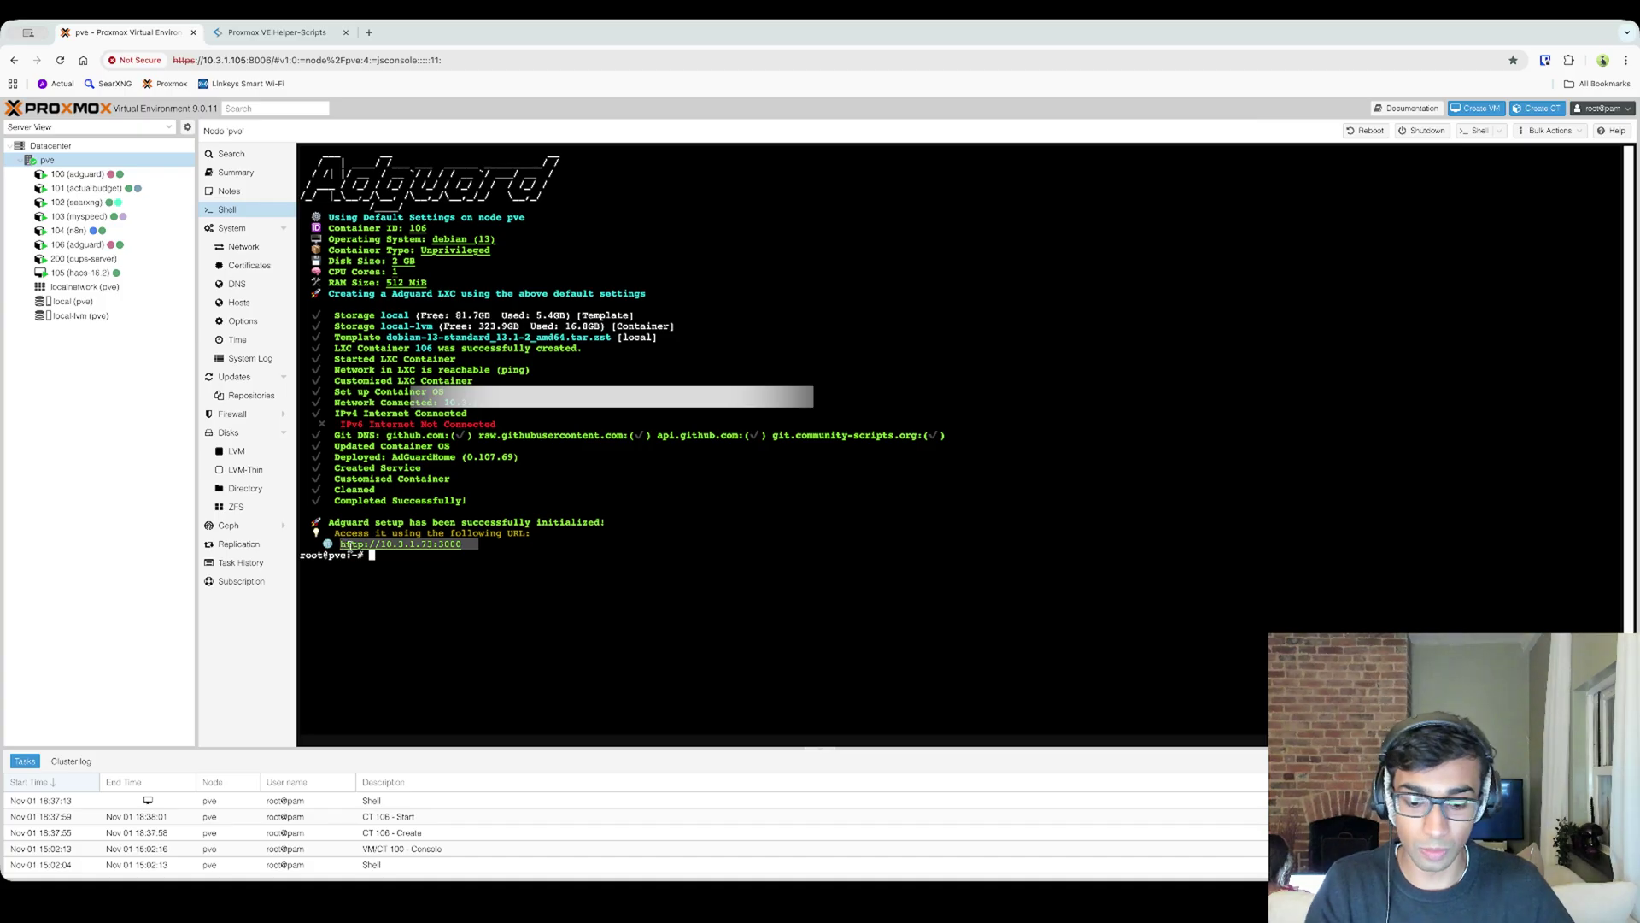
click(370, 34)
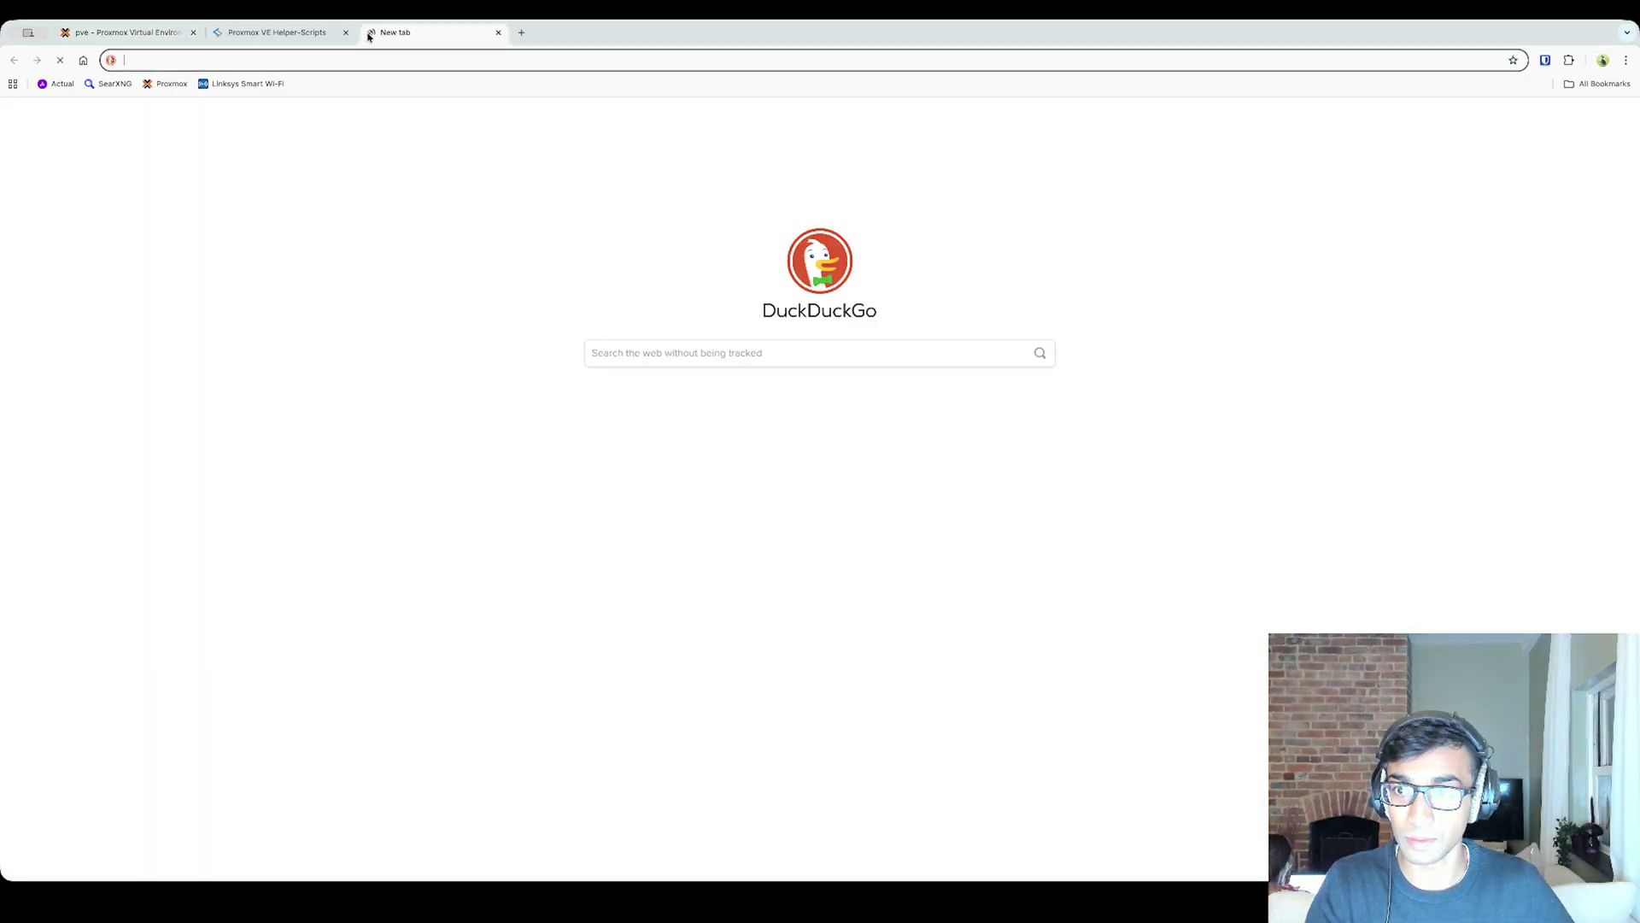
text(http://10.3.1.73:3000)
key(Return)
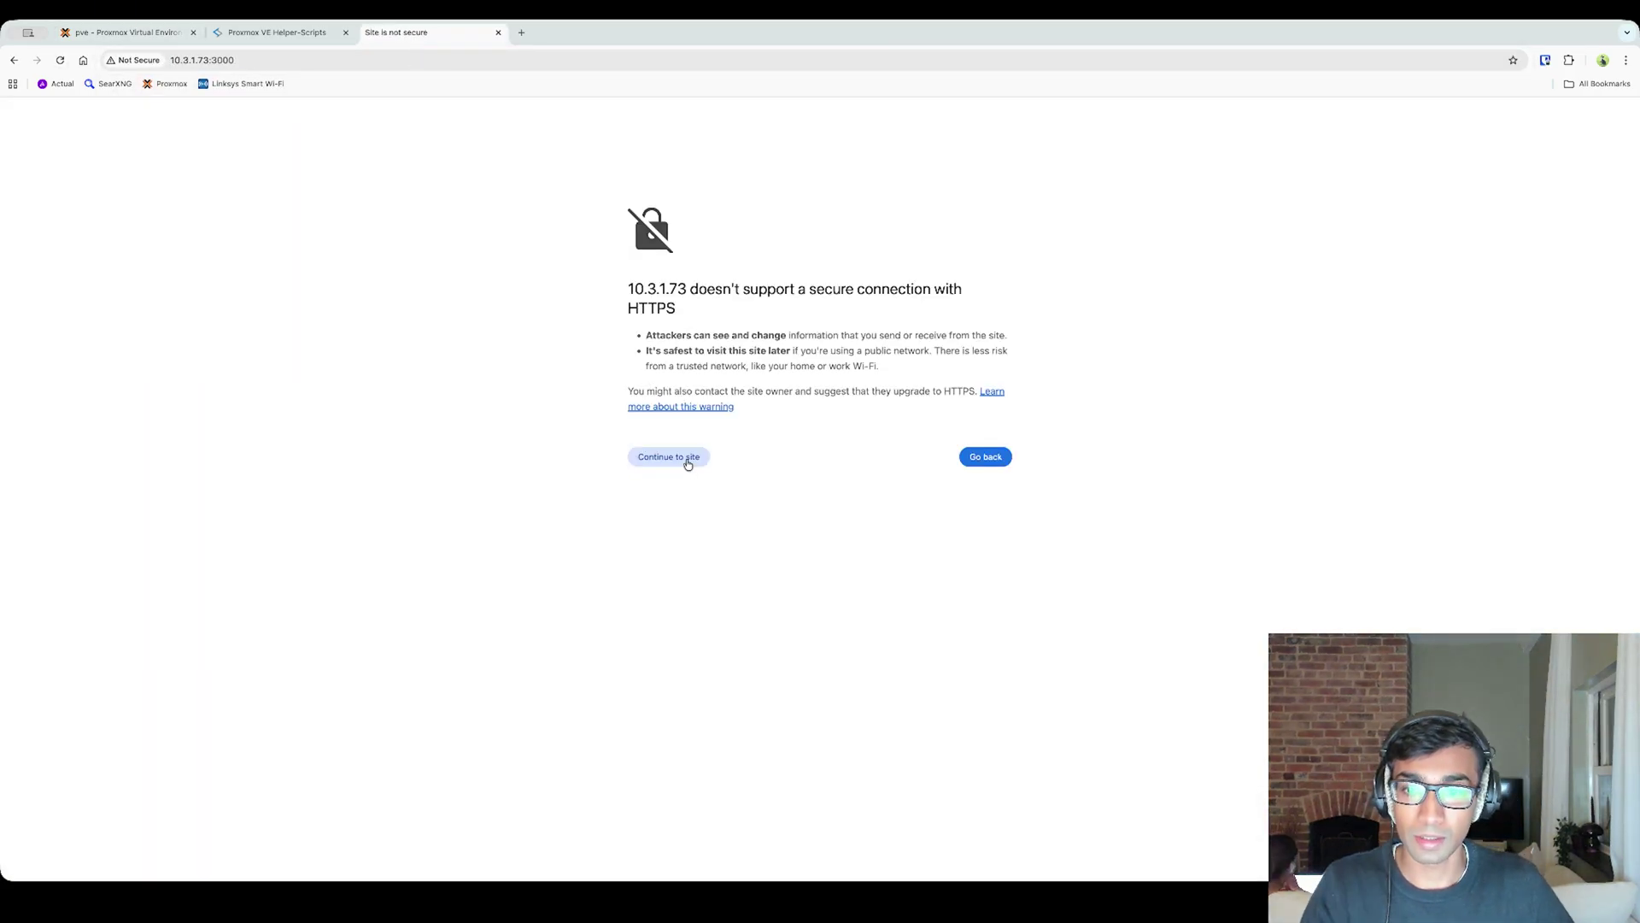
click(684, 458)
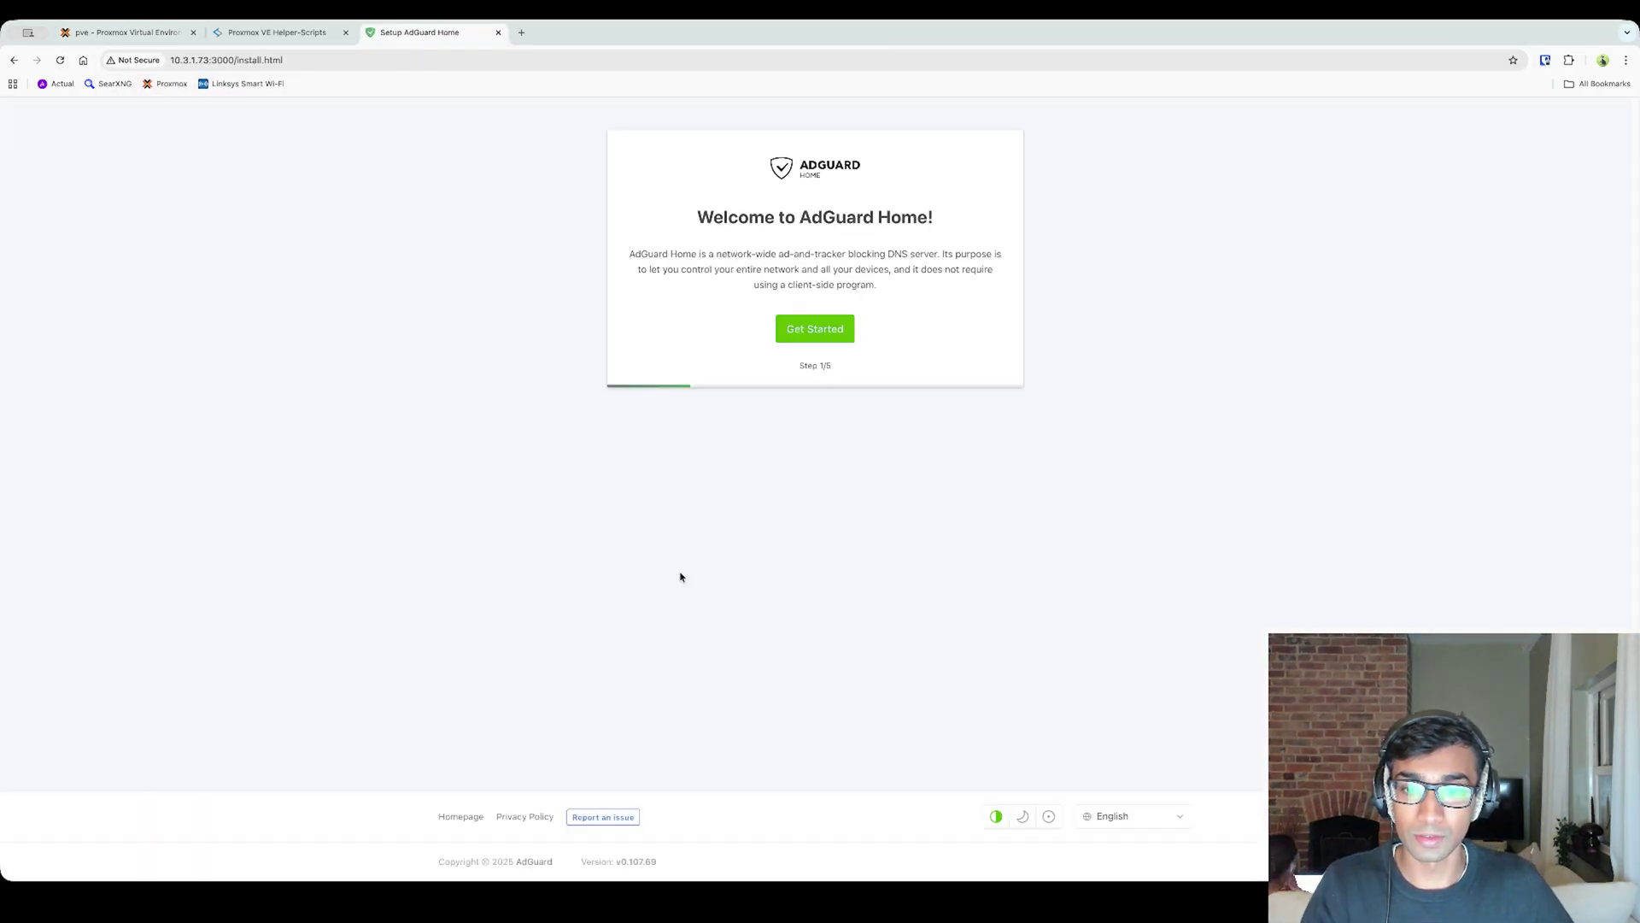
Start the AdGuard Home setup and accept all interfaces, with web interface port 80 and DNS server port 53
click(820, 331)
click(680, 260)
click(681, 262)
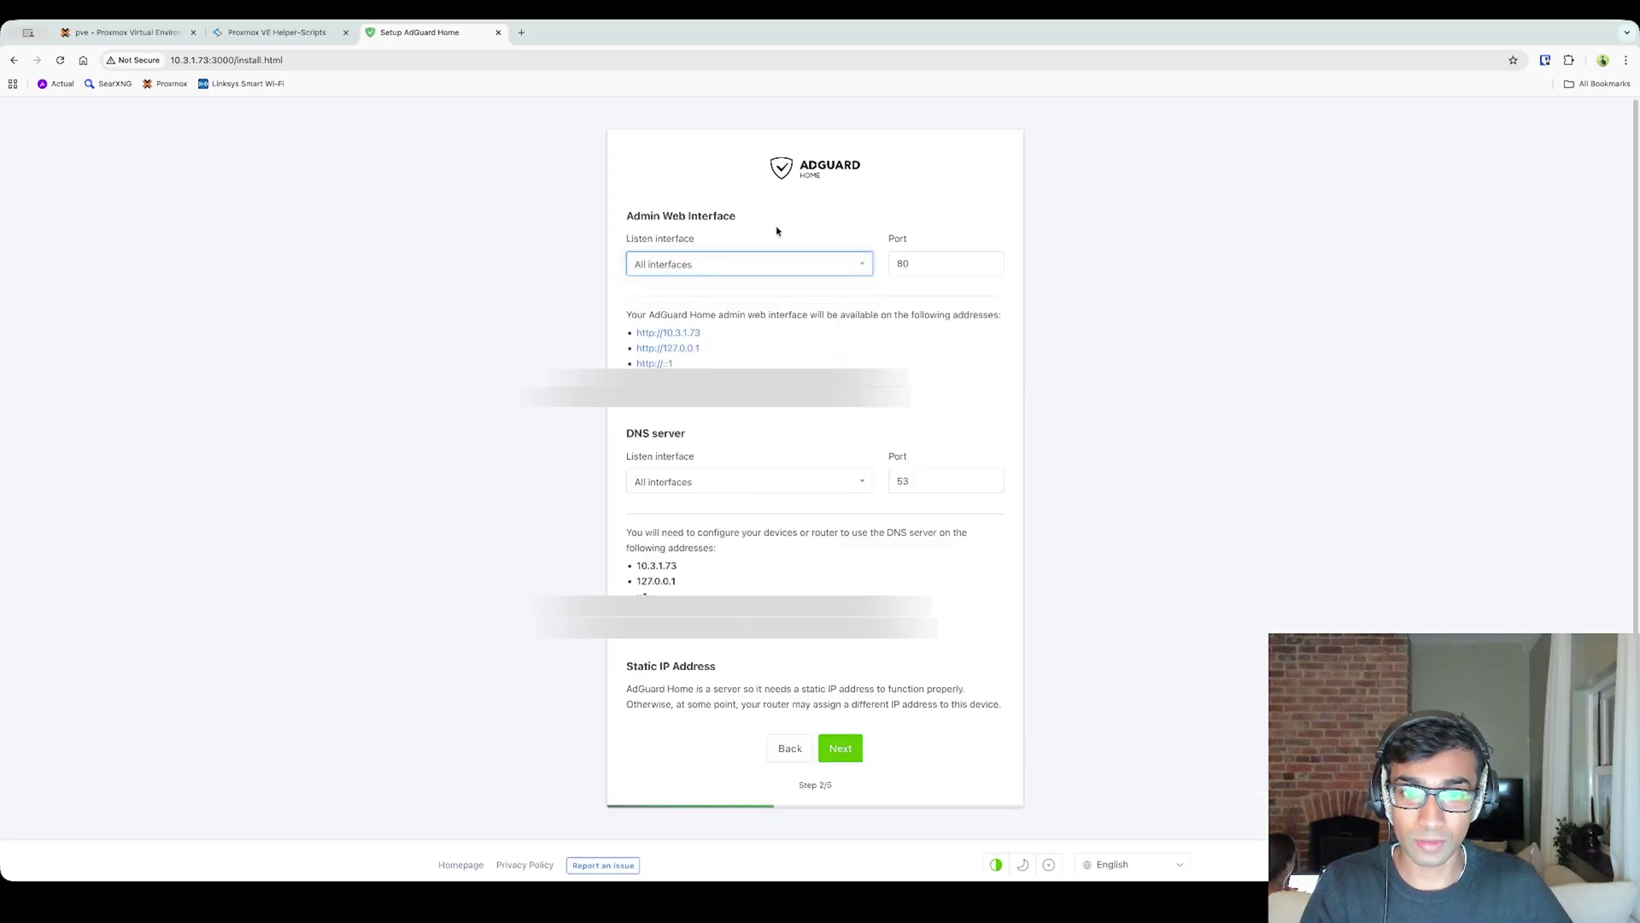
click(852, 319)
scroll(846, 356, down, 1)
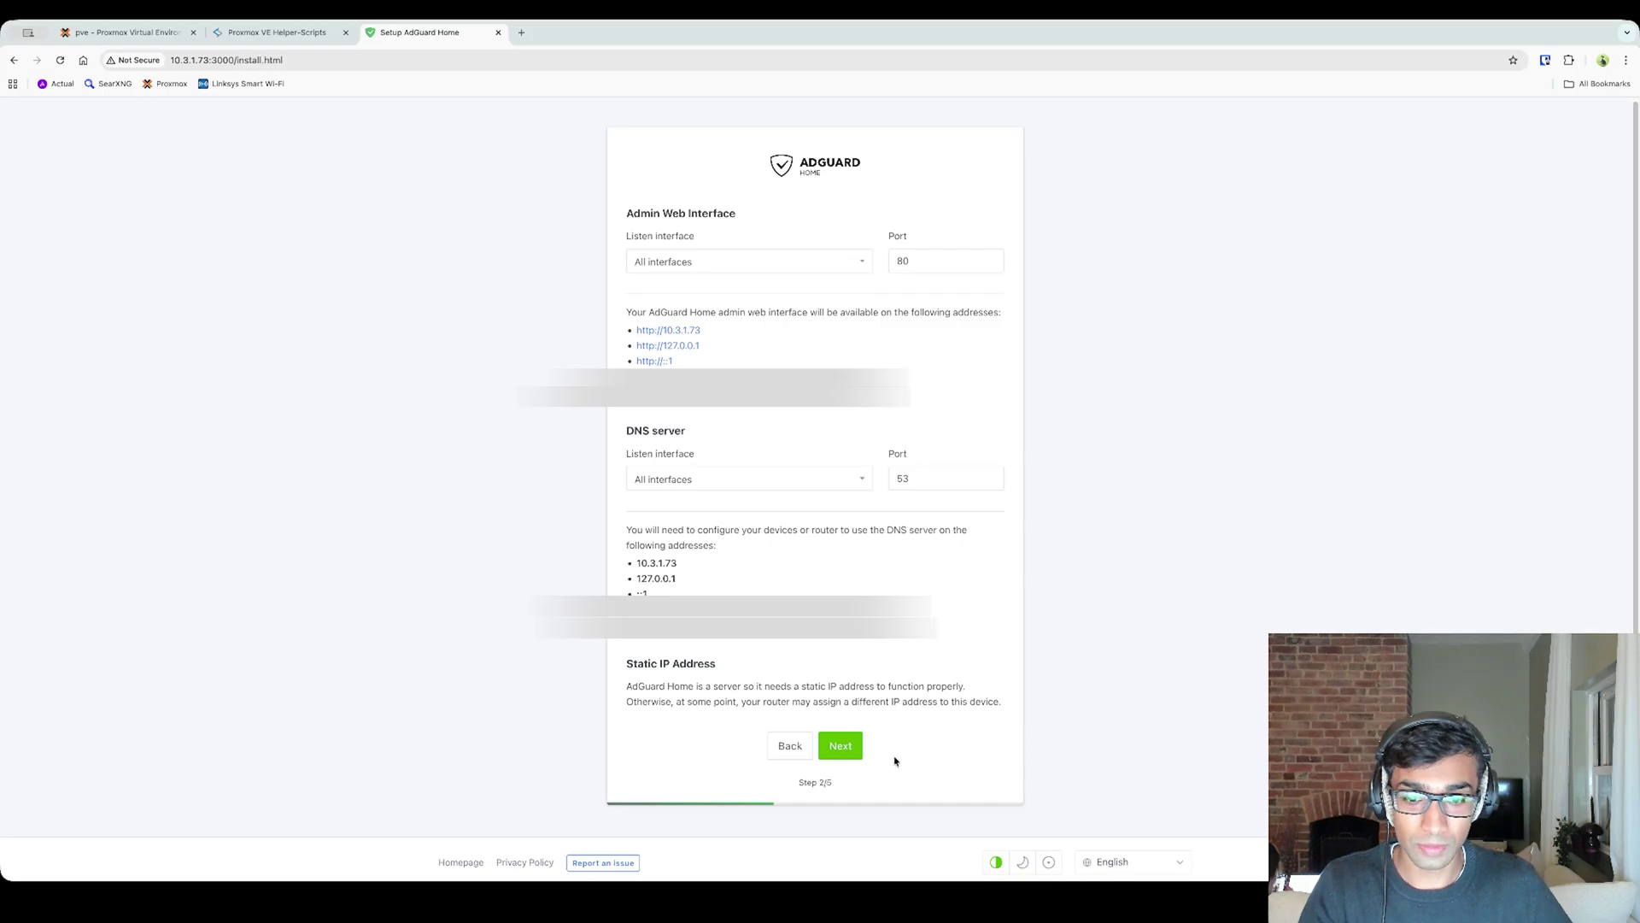
drag(628, 659, 1003, 709)
double_click(984, 701)
click(1016, 727)
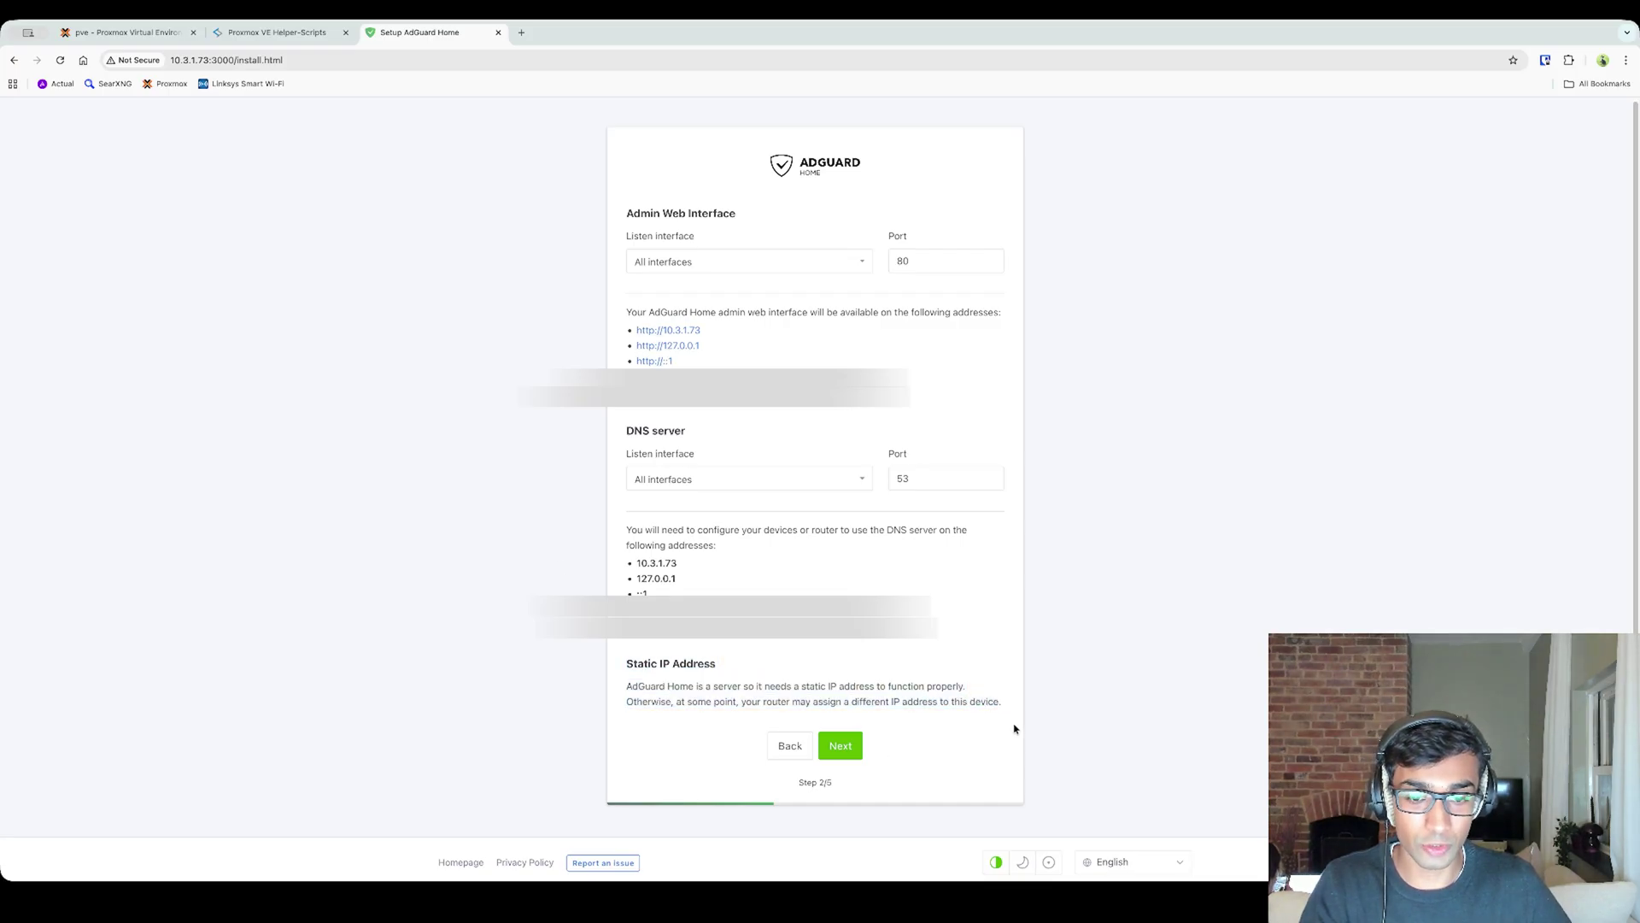
click(844, 752)
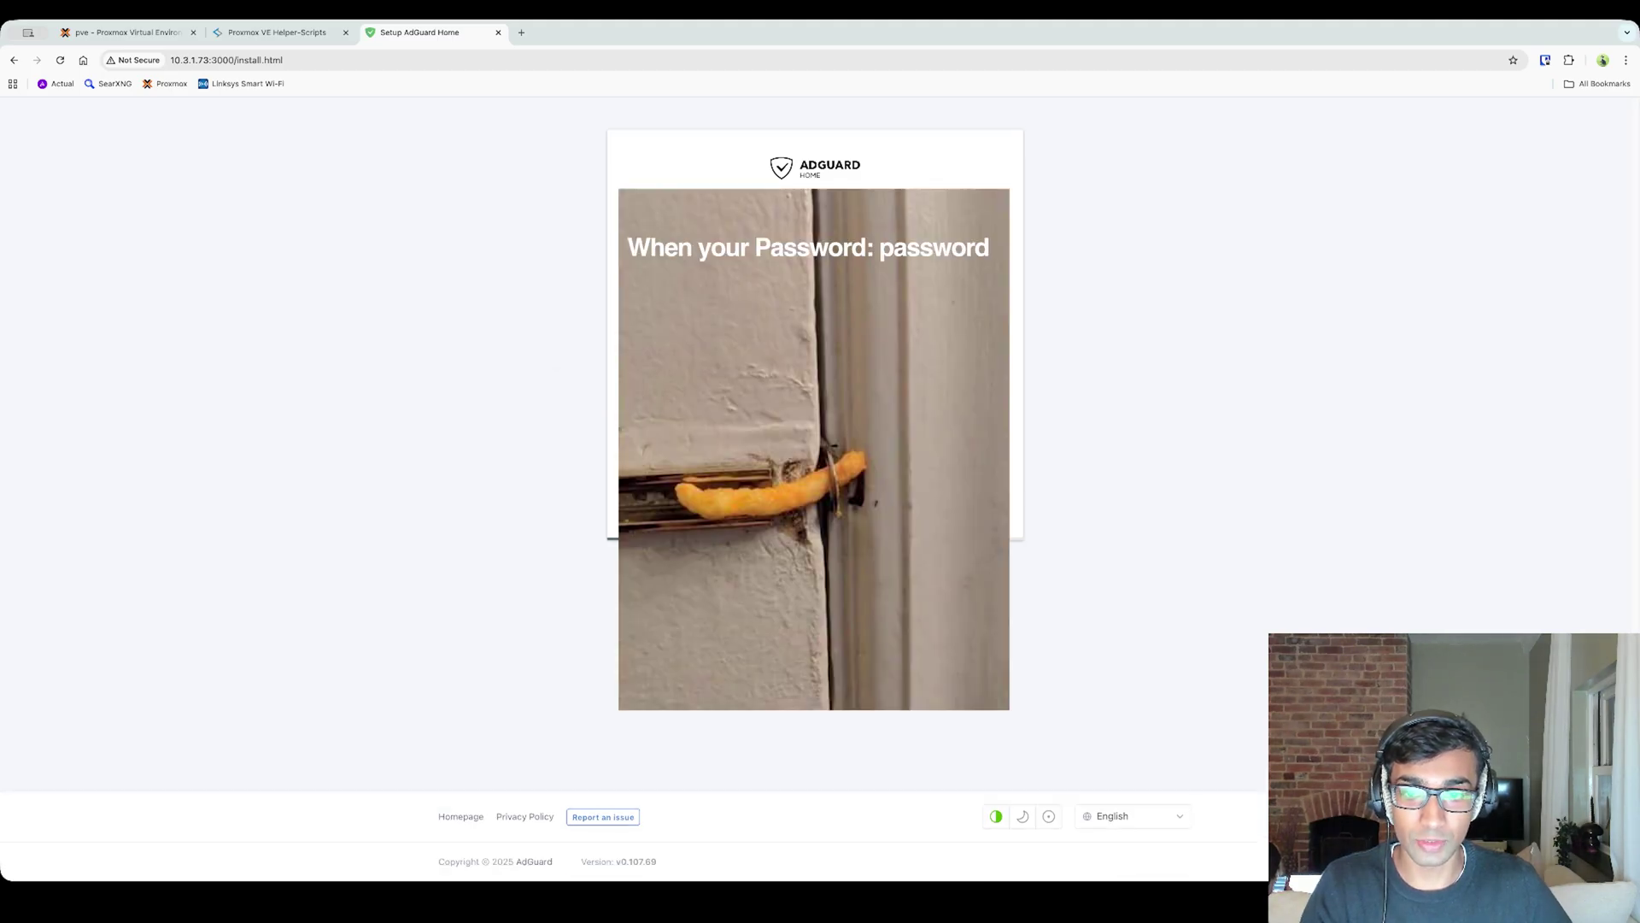
Submit the AdGuard Home admin credentials and complete the remaining setup pages through to the dashboard
key(Return)
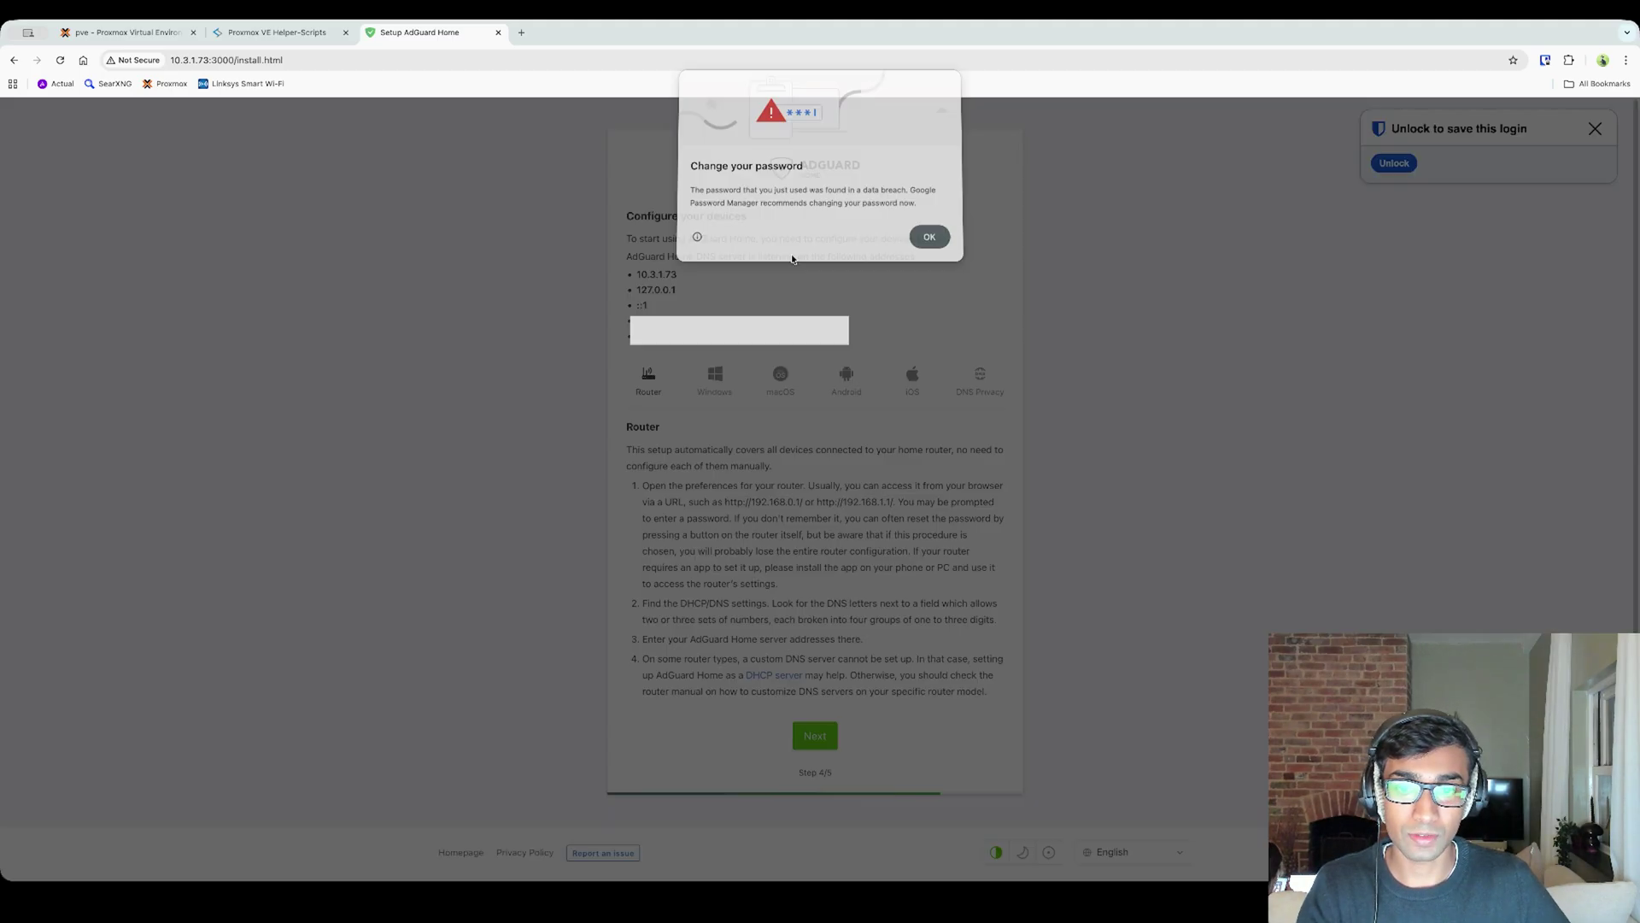
click(929, 236)
click(815, 735)
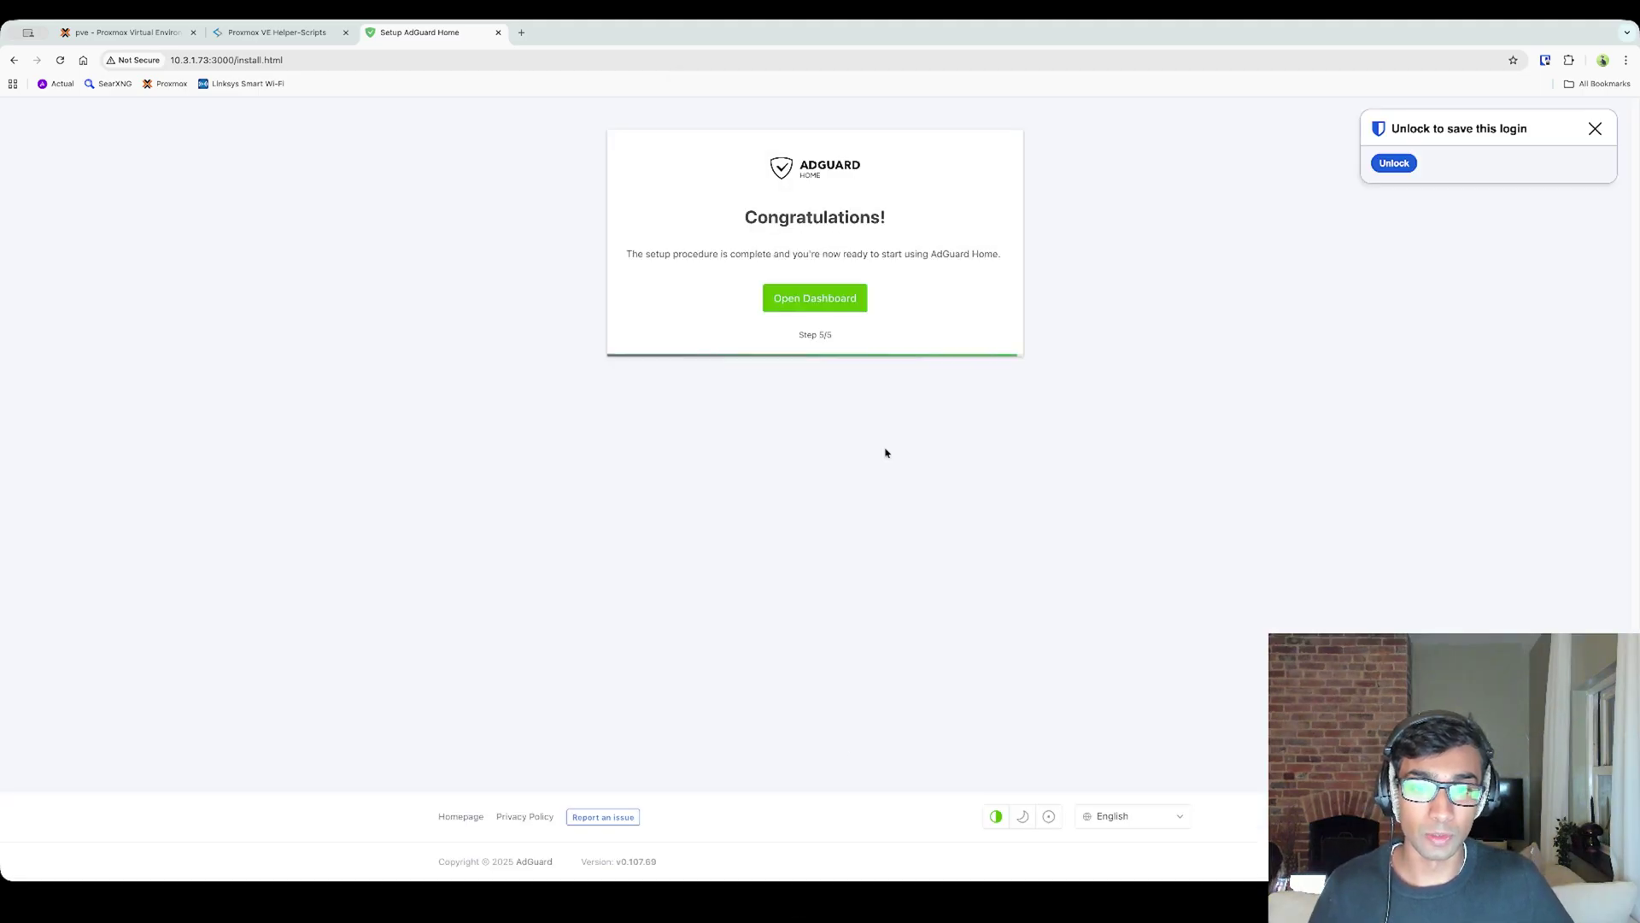
click(812, 299)
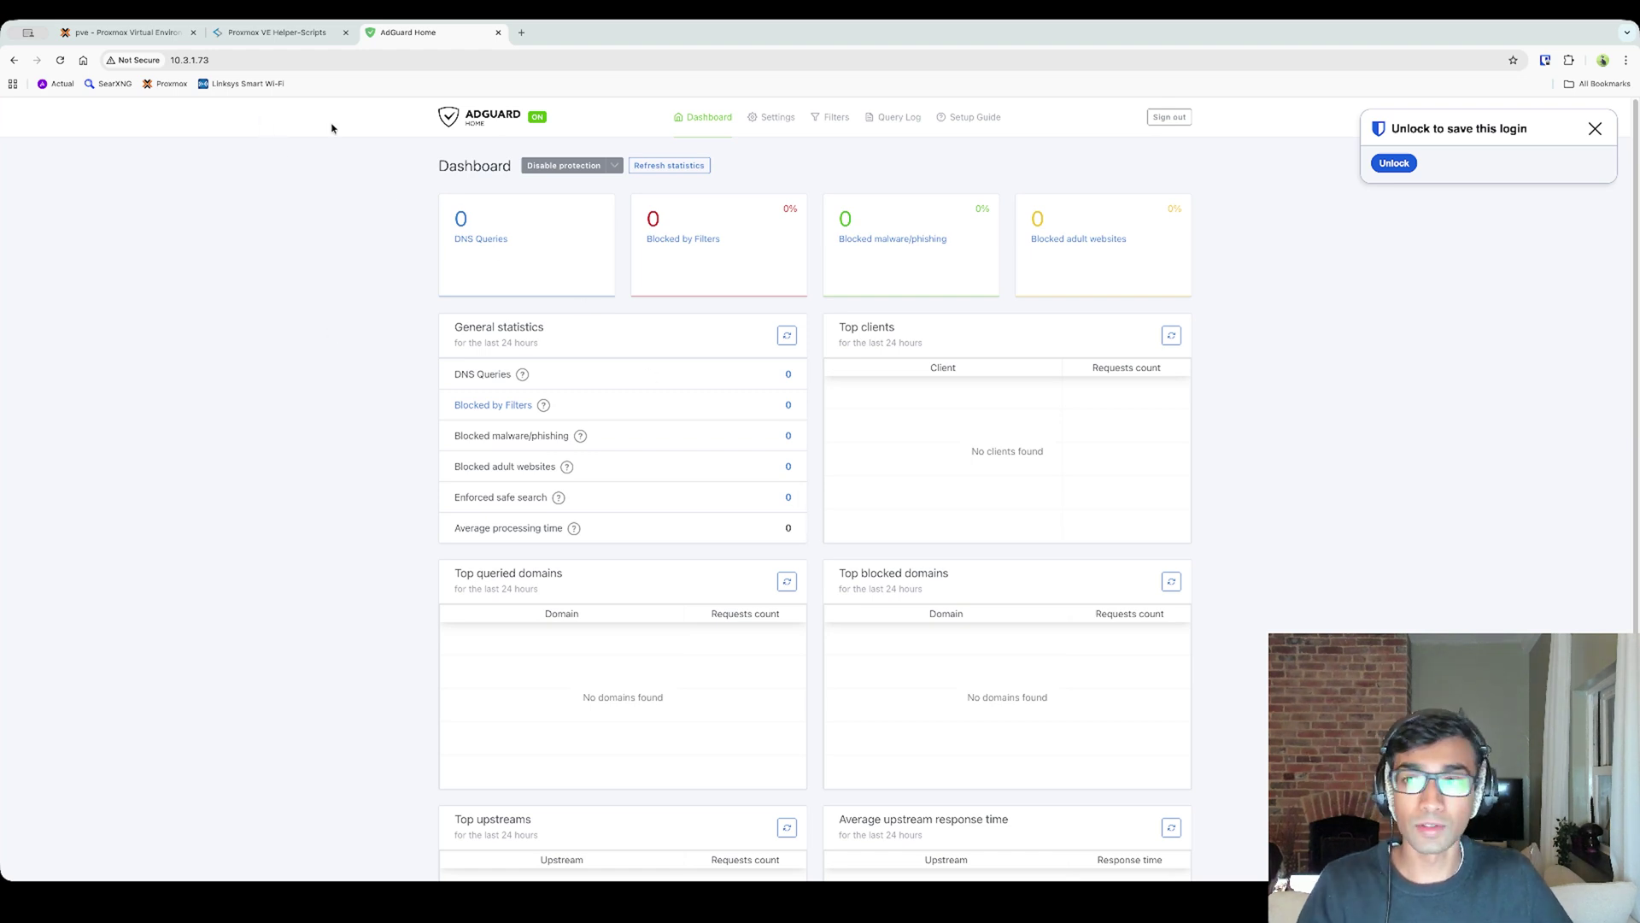
Copy the AdGuard dashboard address and open network device eth0 of container 106 (adguard) in Proxmox for editing
click(268, 61)
key(super+c)
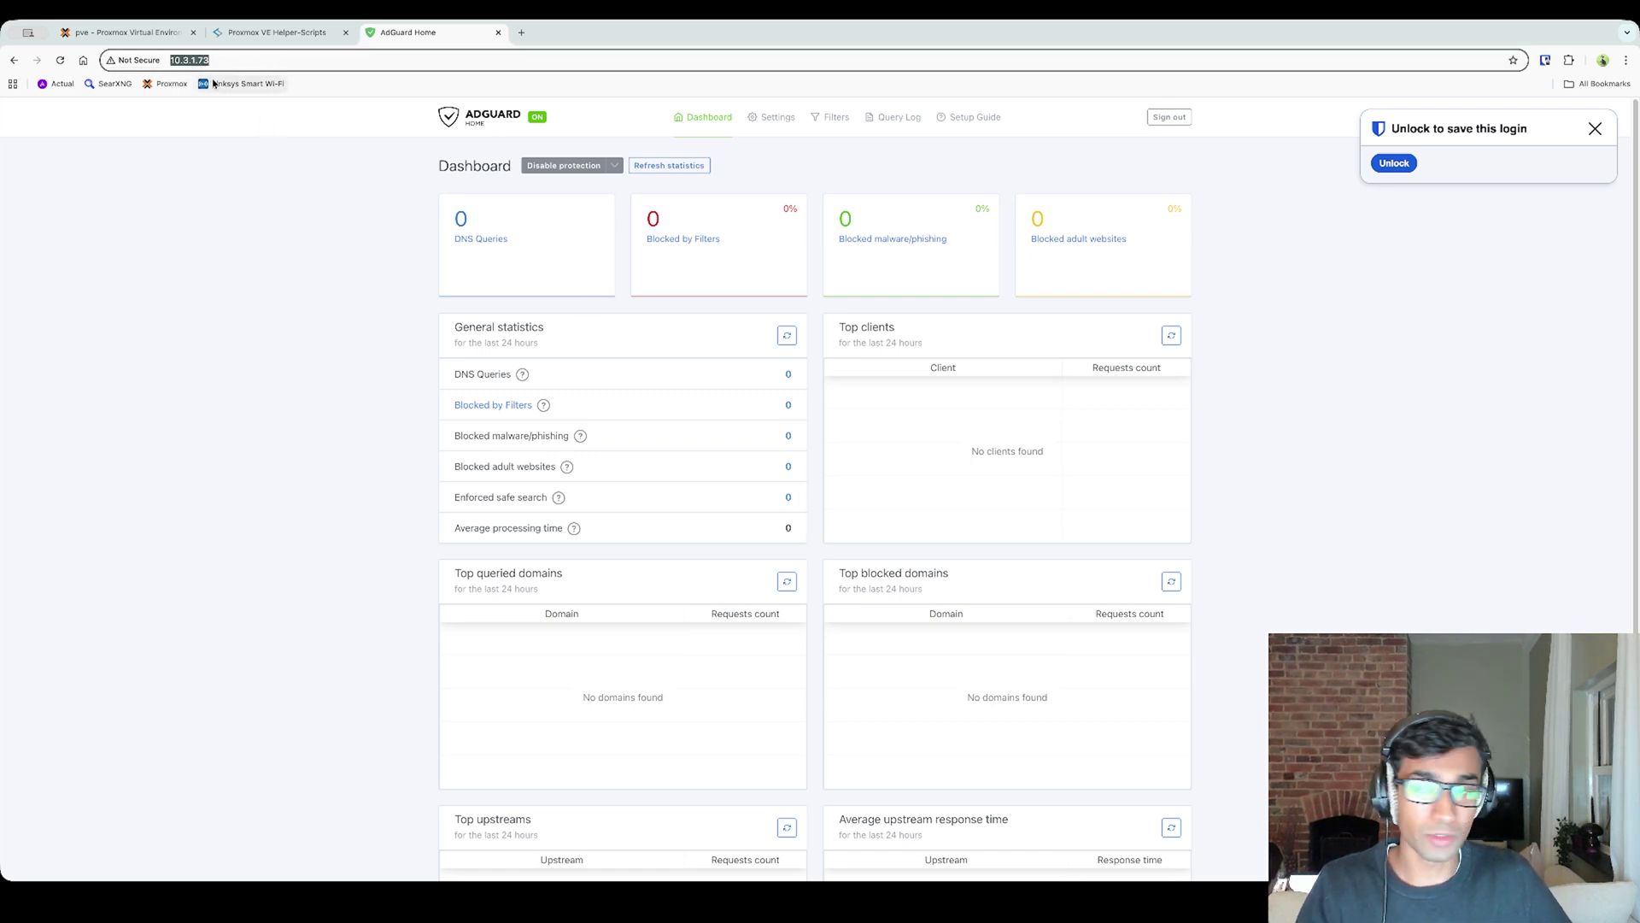
click(128, 33)
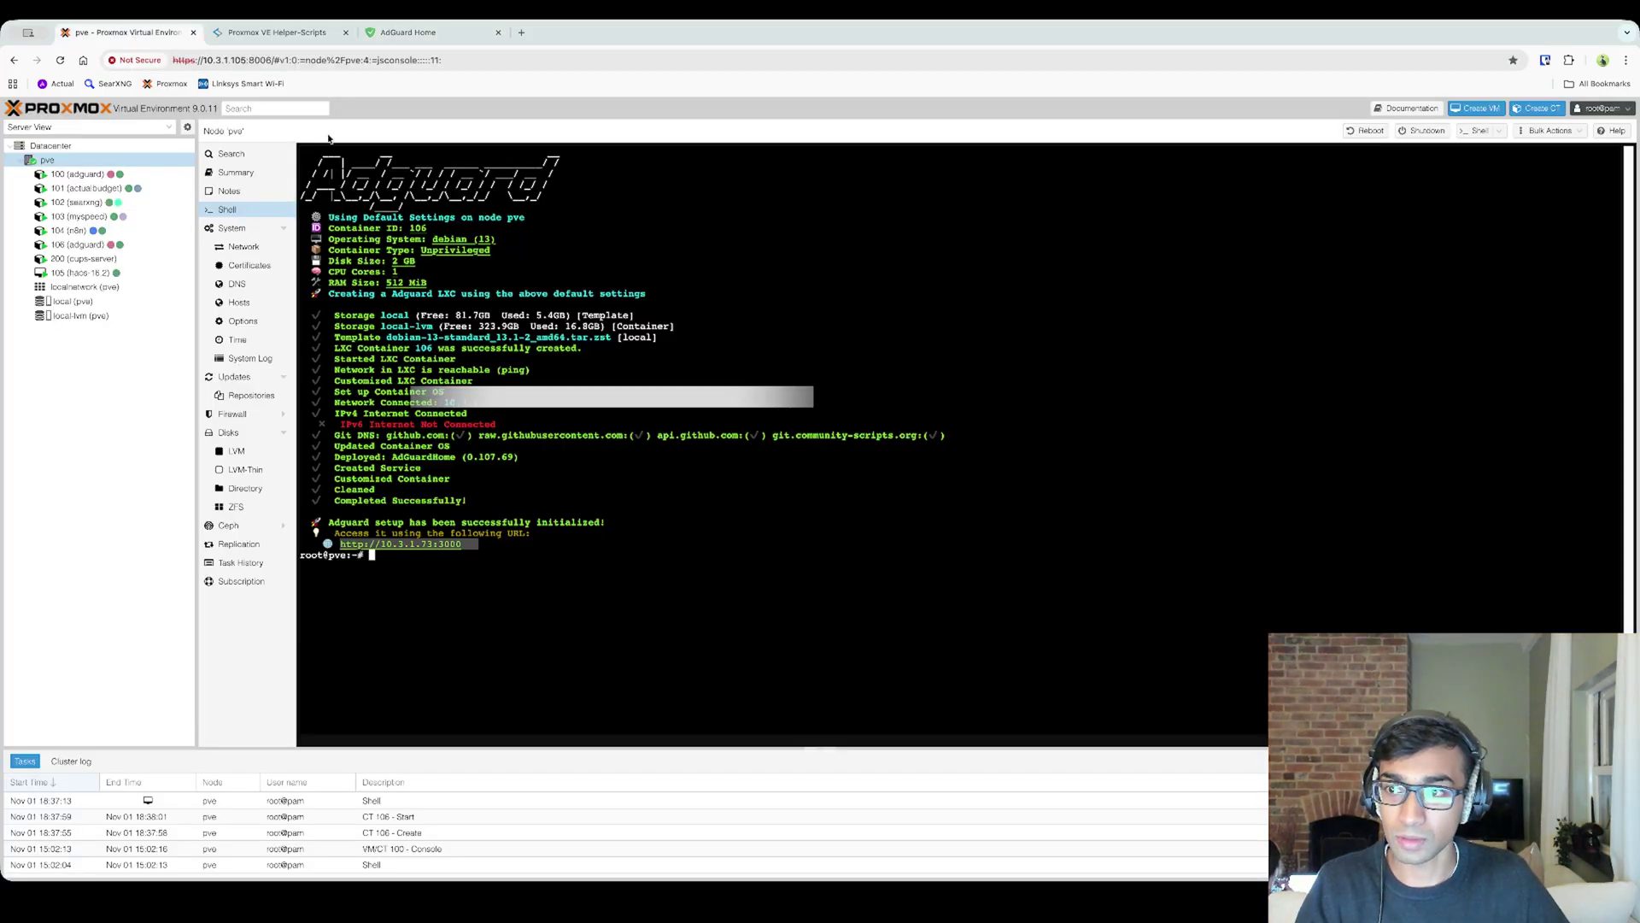
click(68, 245)
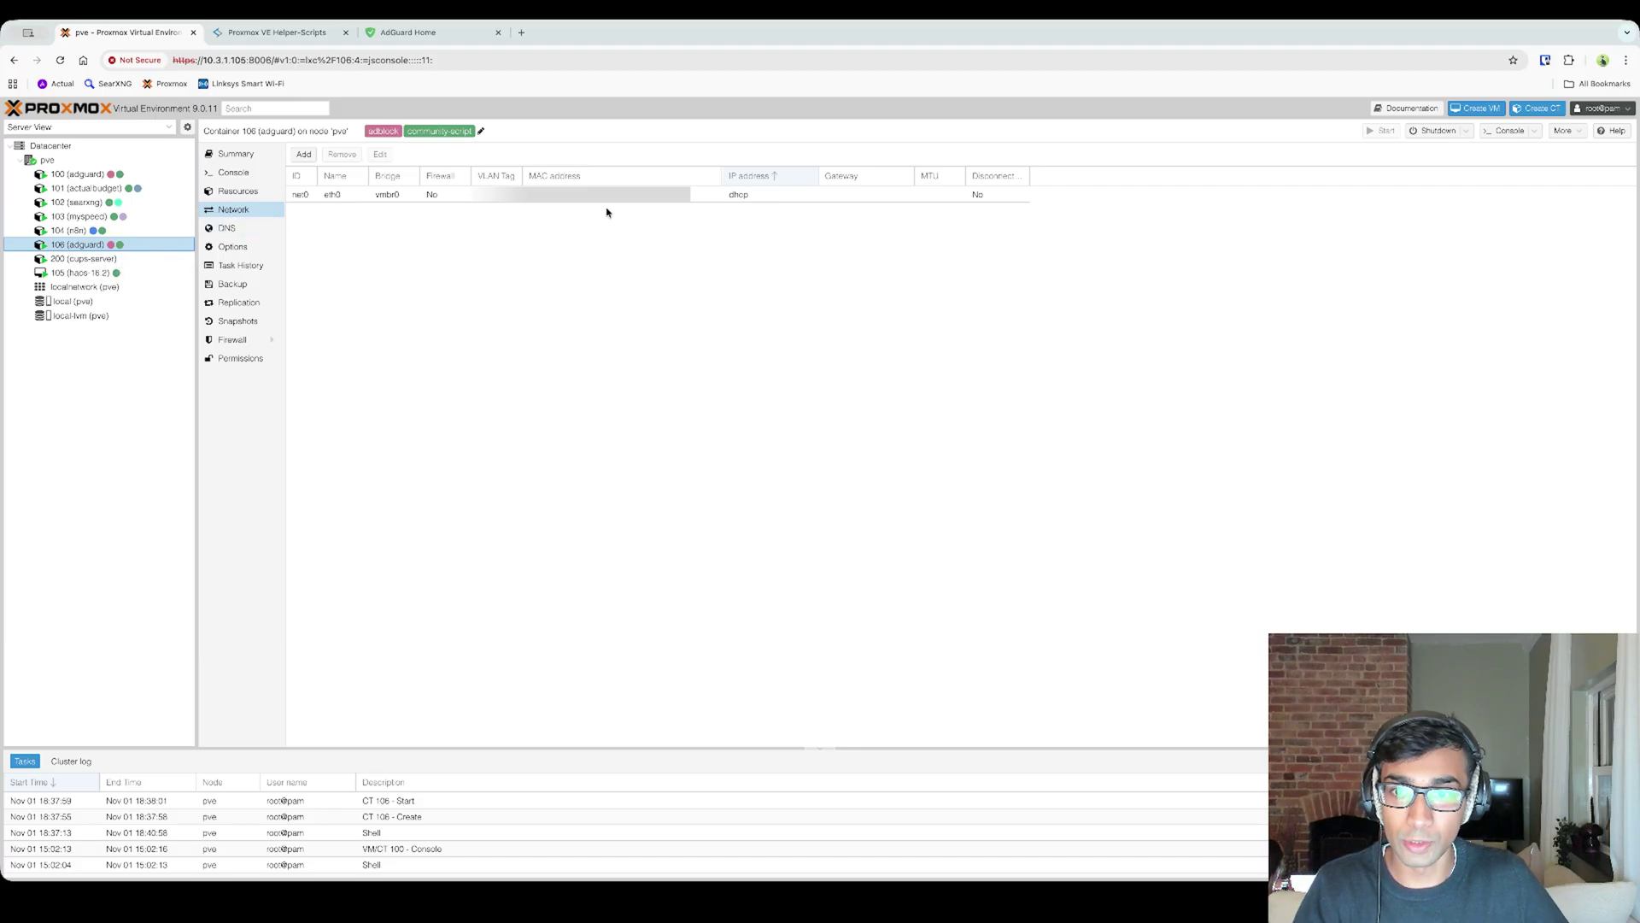
double_click(765, 200)
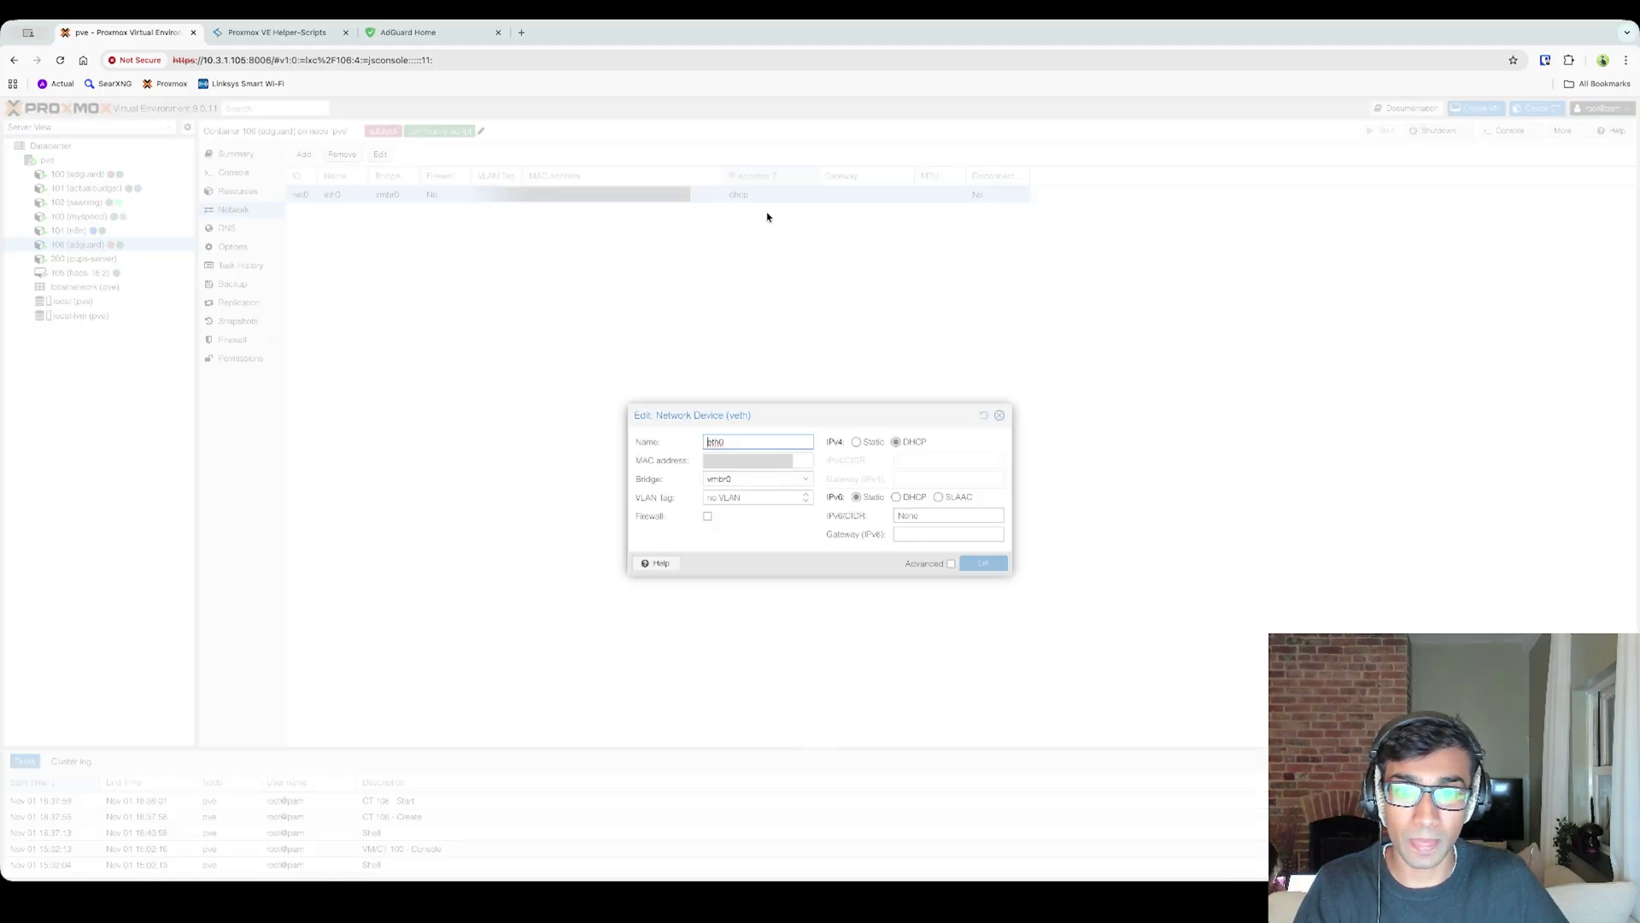
Switch eth0 of container 106 to a static IPv4 configuration with the address 10.3.1.73/24
click(856, 443)
click(924, 462)
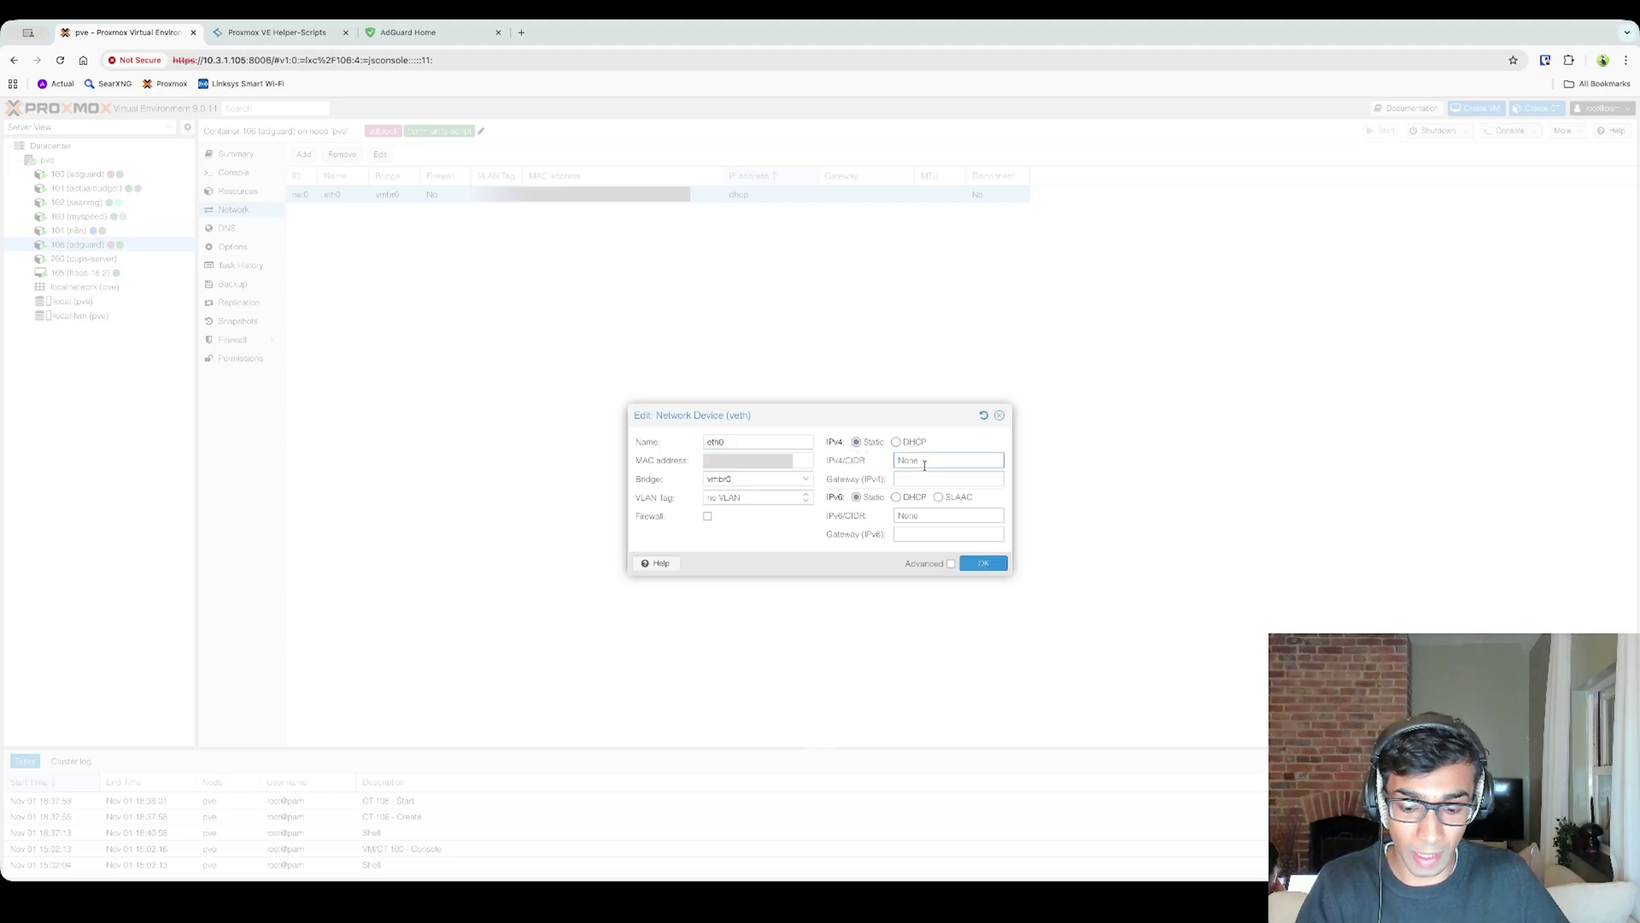
key(super+v)
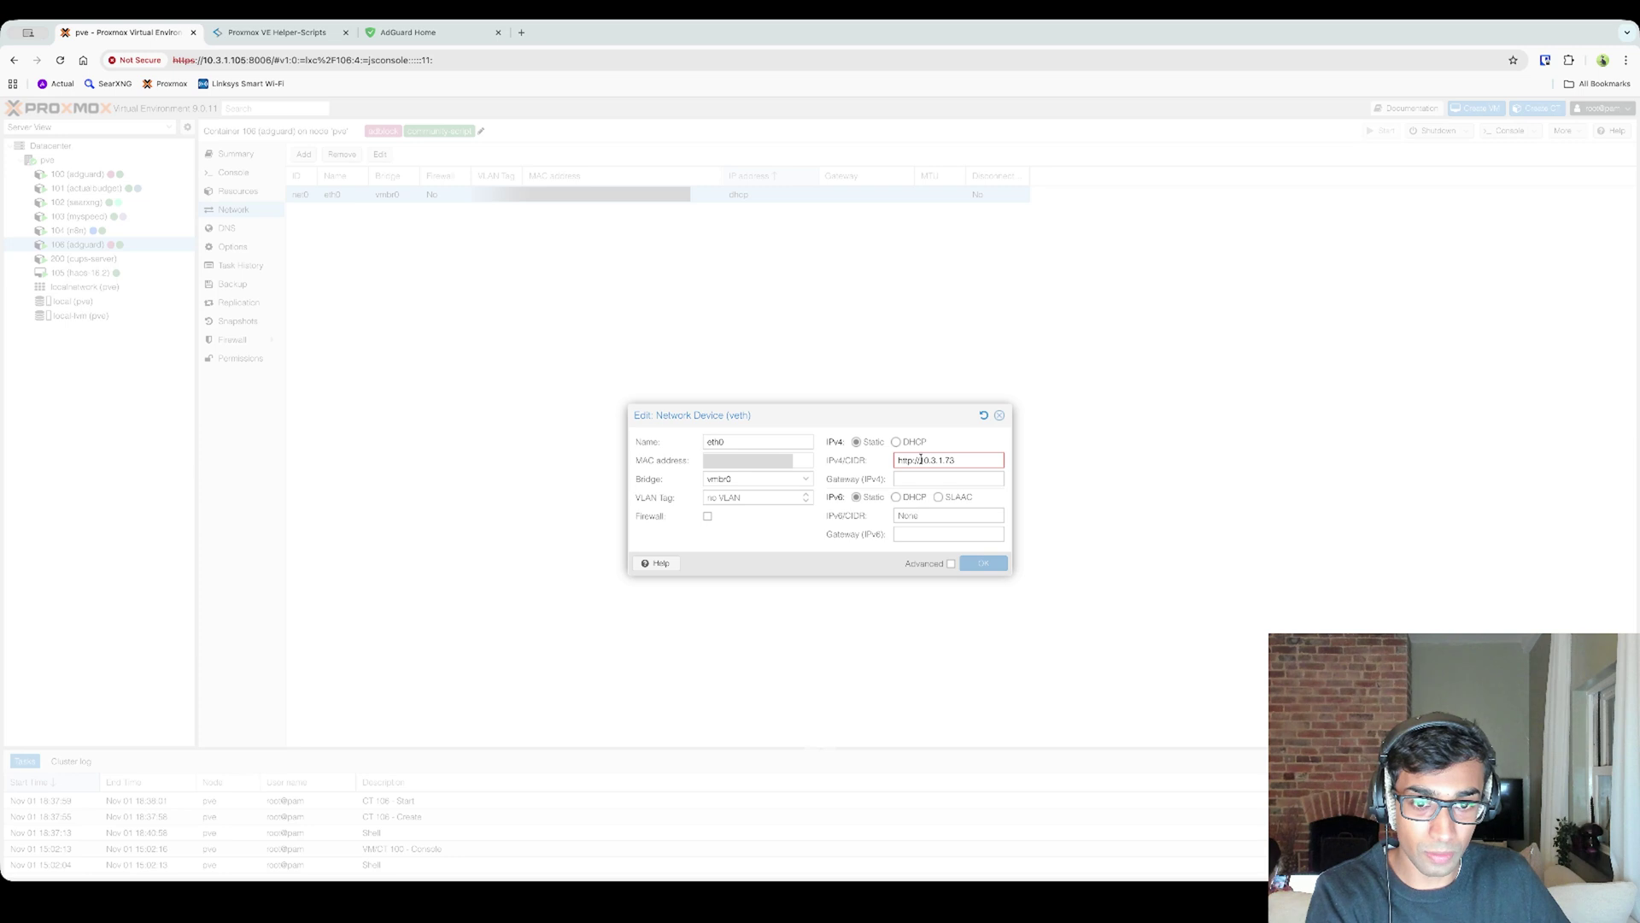
drag(919, 459, 895, 459)
key(BackSpace)
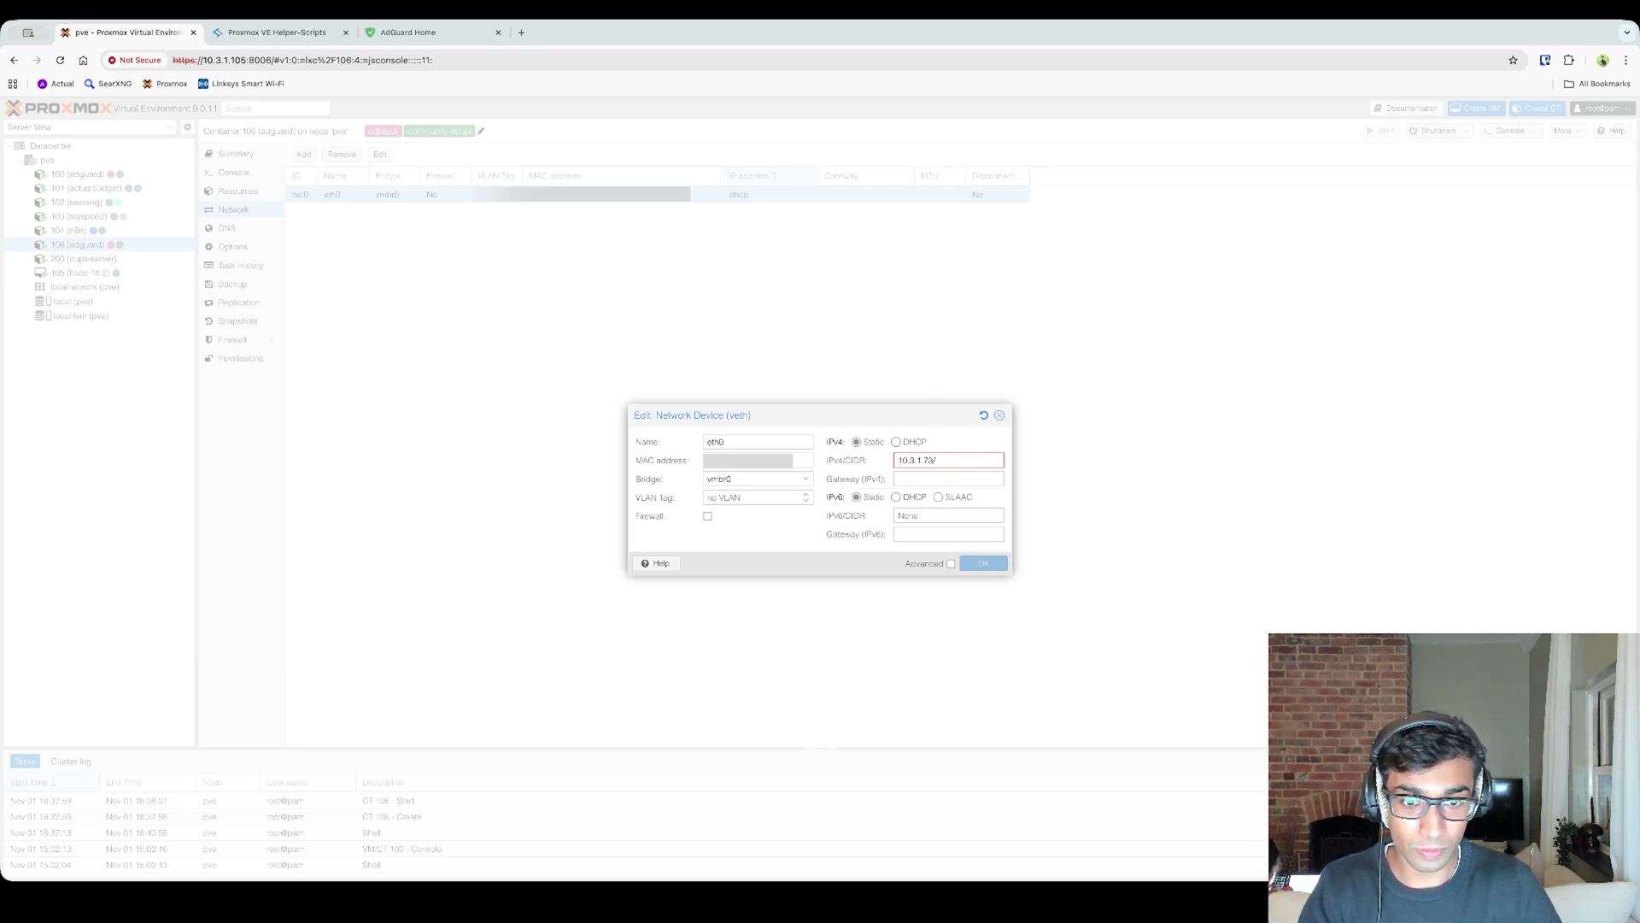
text(24)
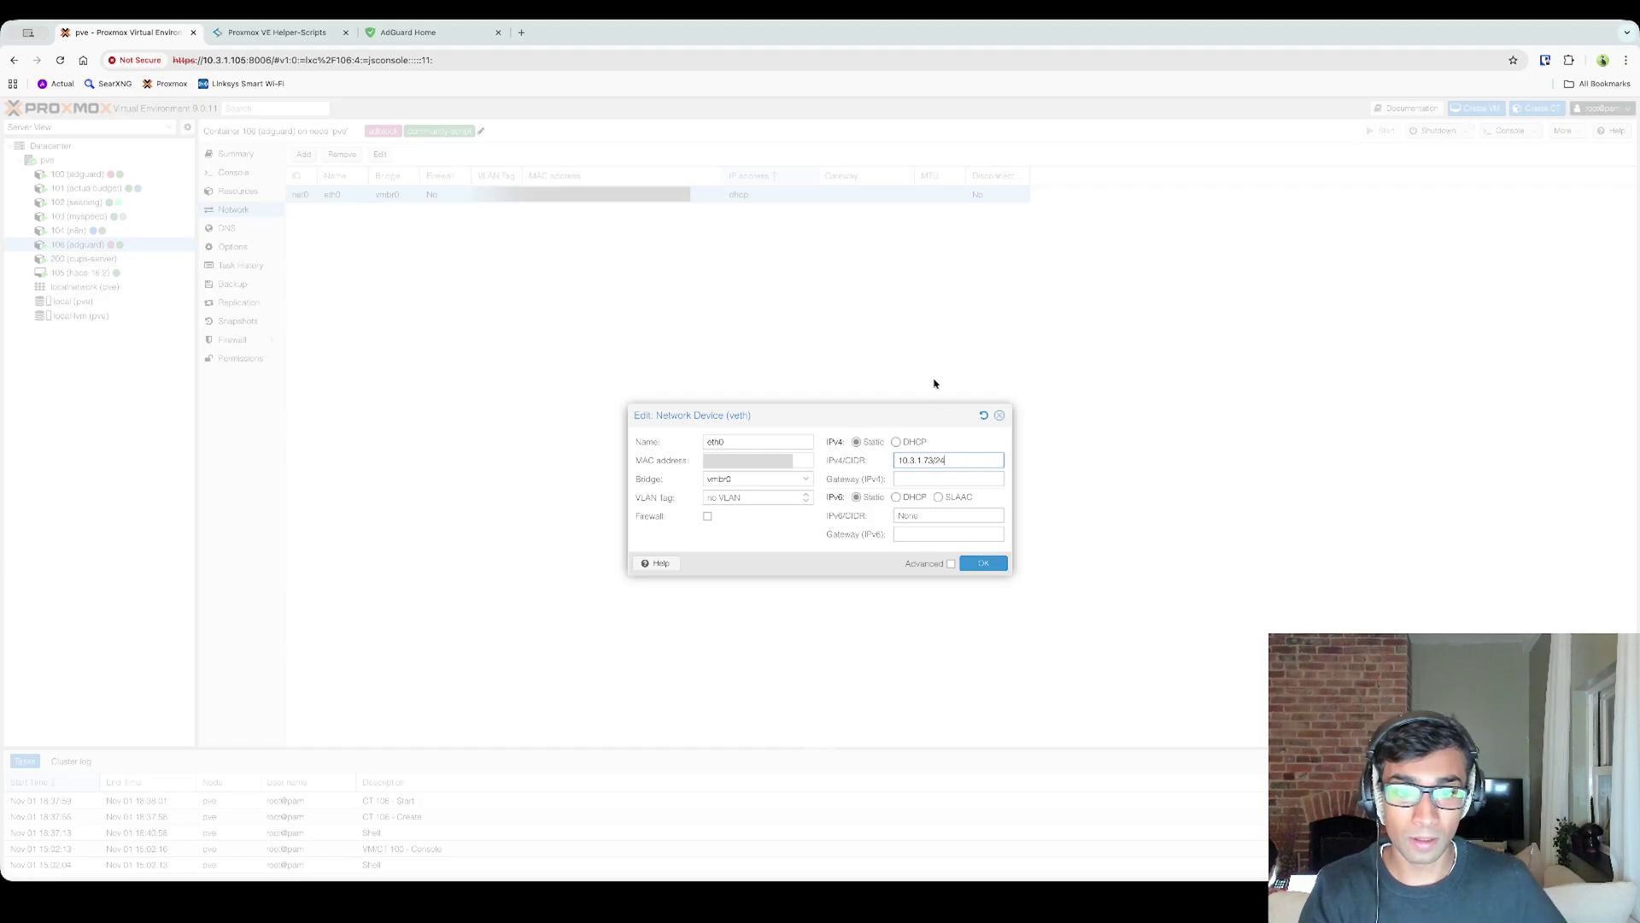
Set the IPv4 gateway of eth0 to 10.3.1.1 and save the network device
click(957, 476)
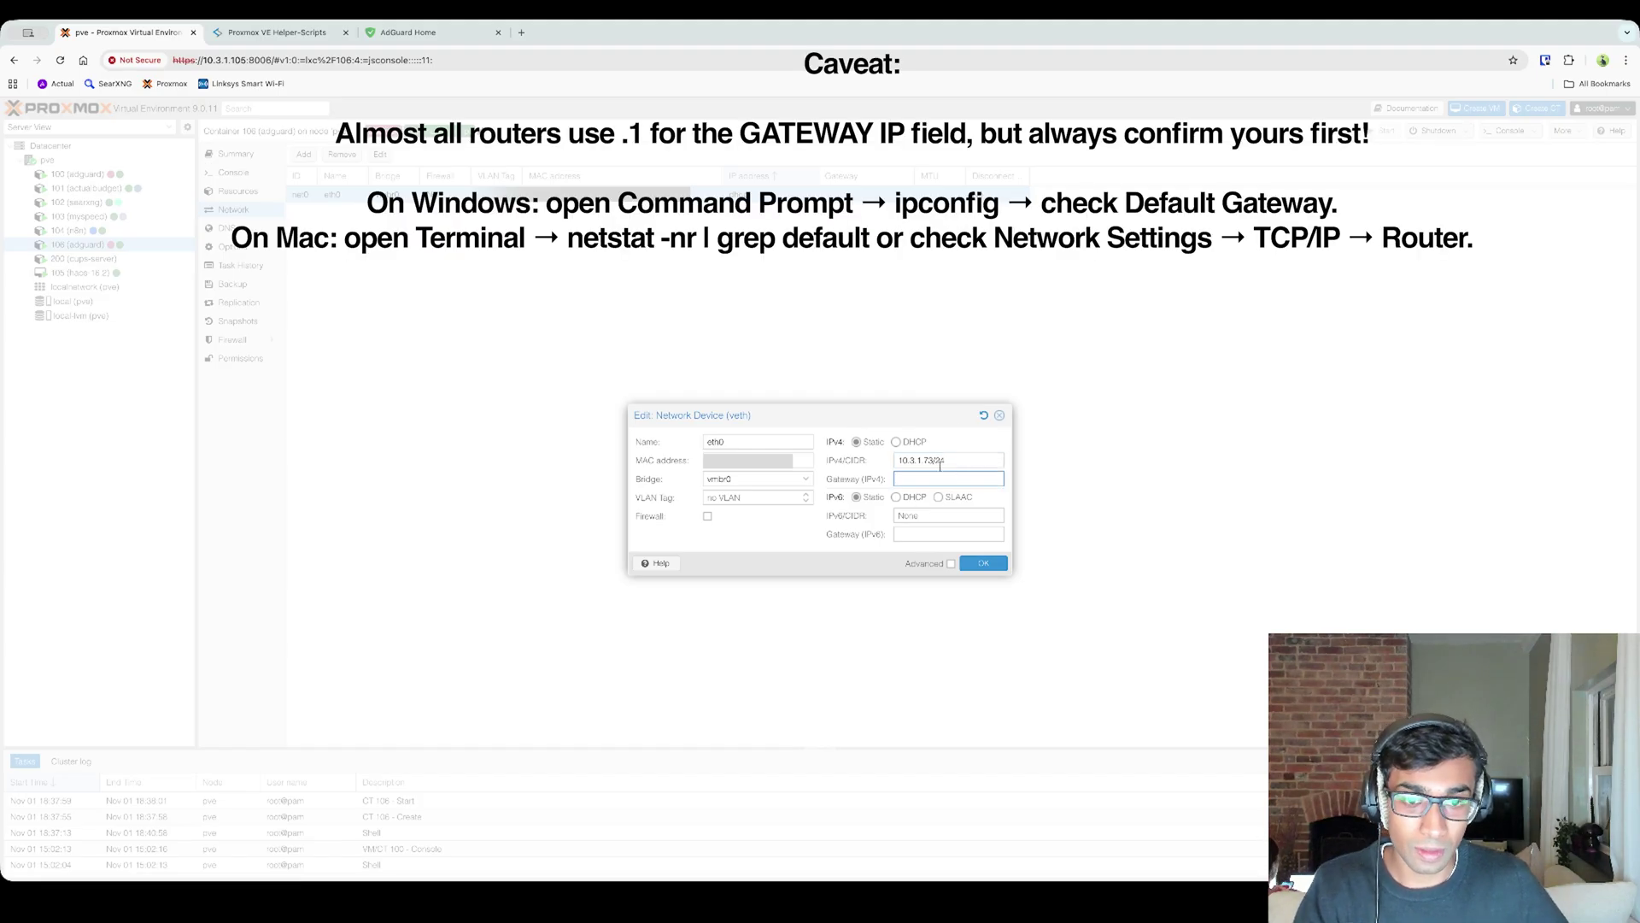
click(928, 460)
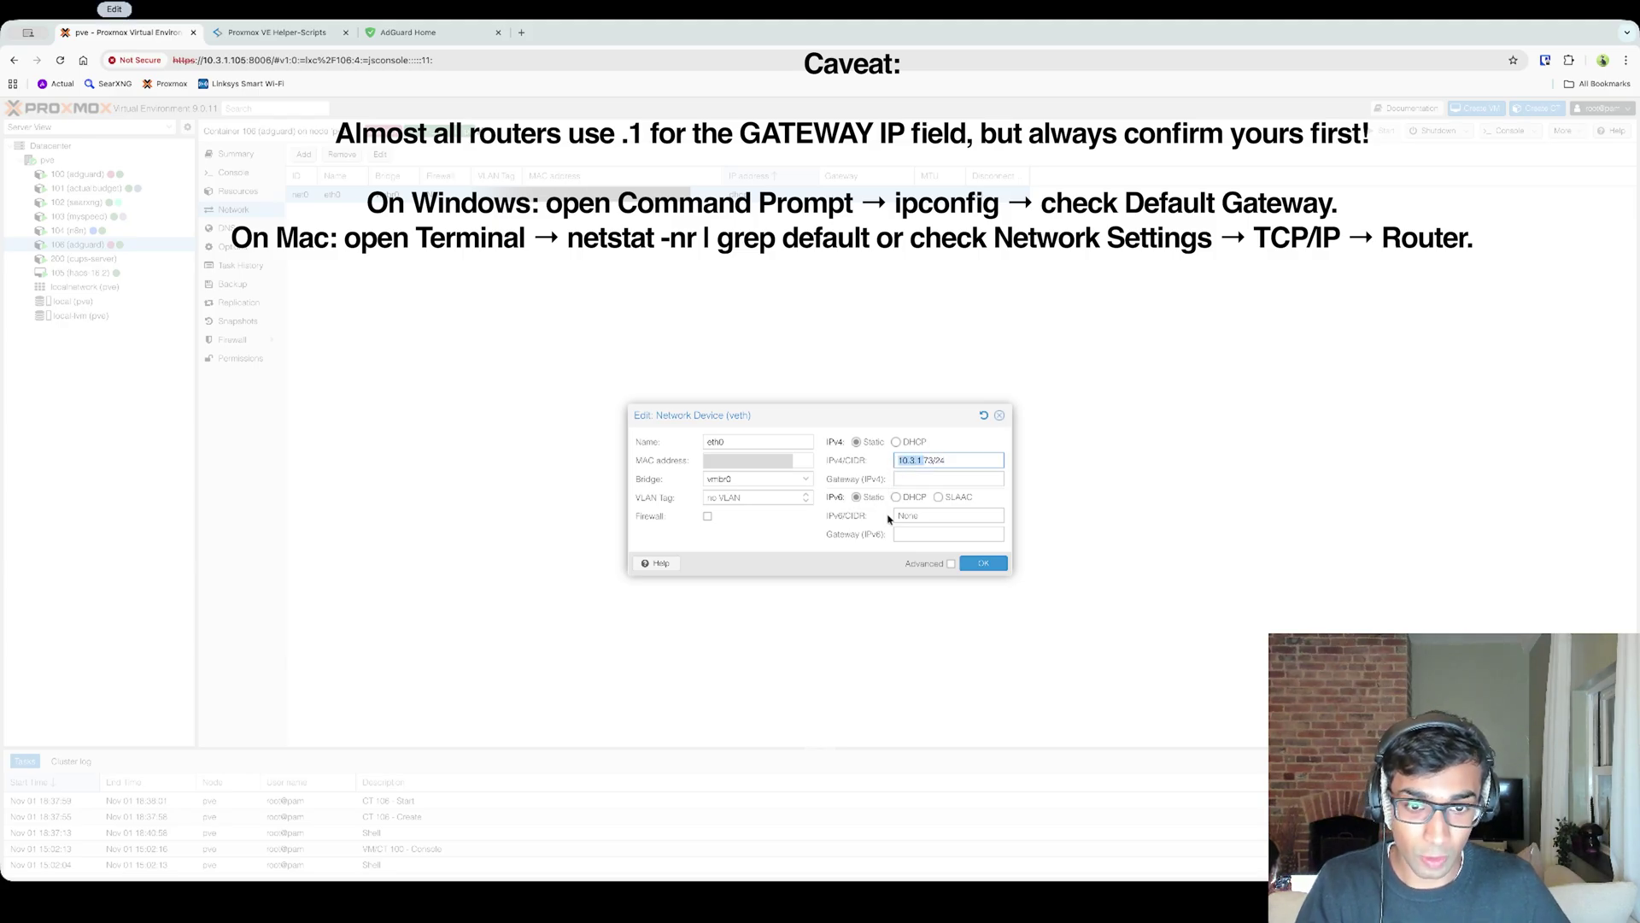
click(917, 480)
text(10.3.1.)
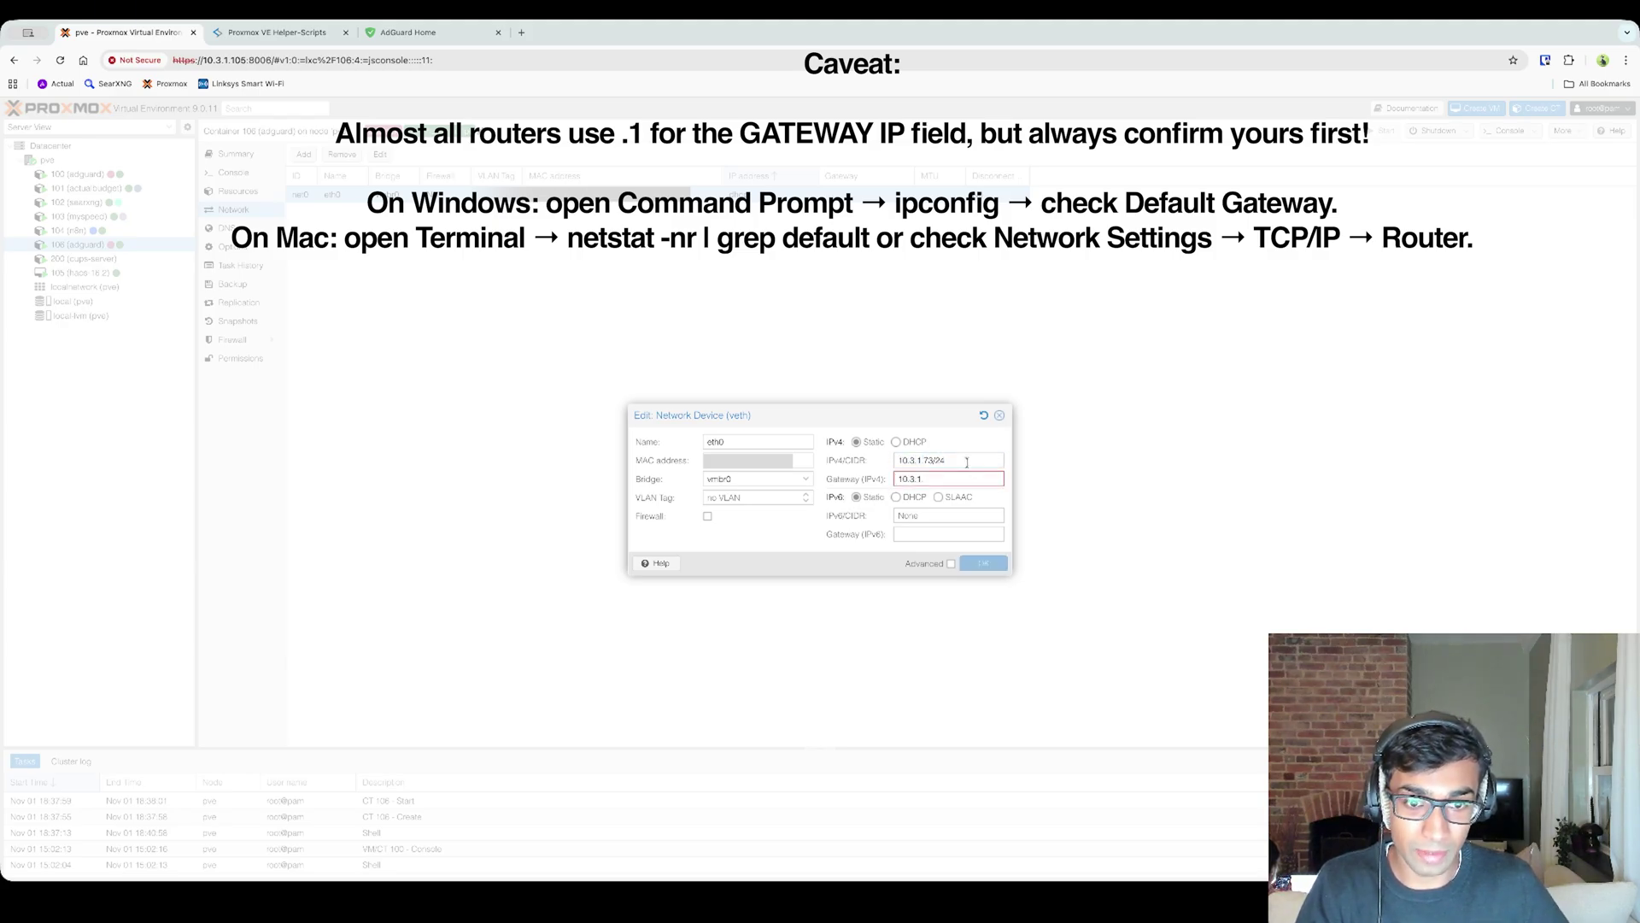
text(1)
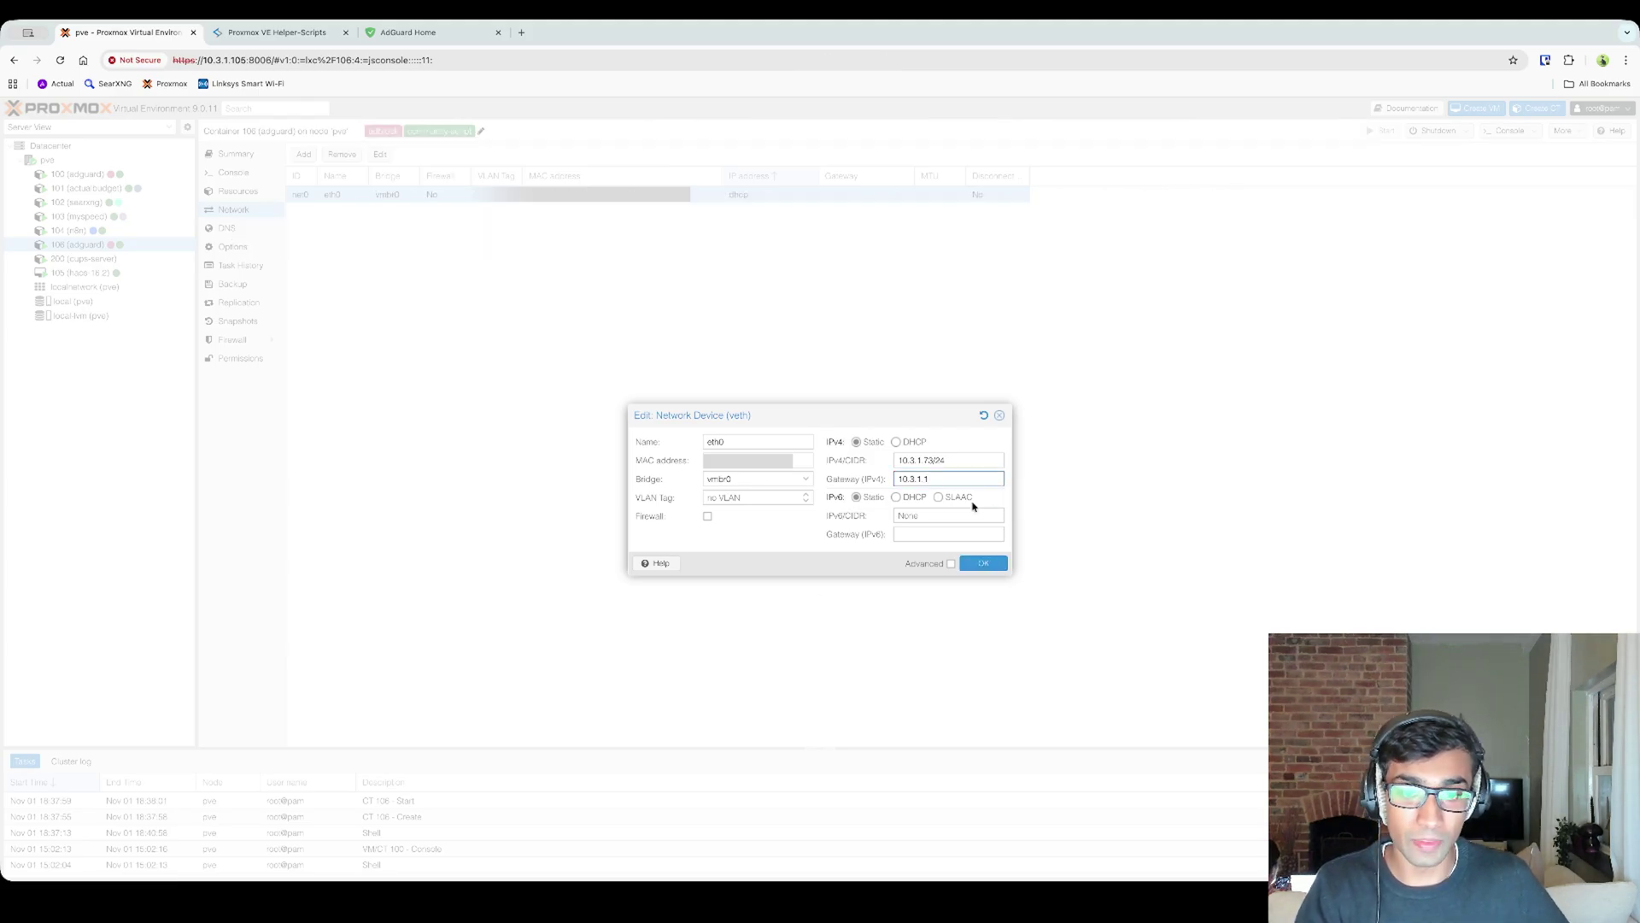
click(989, 565)
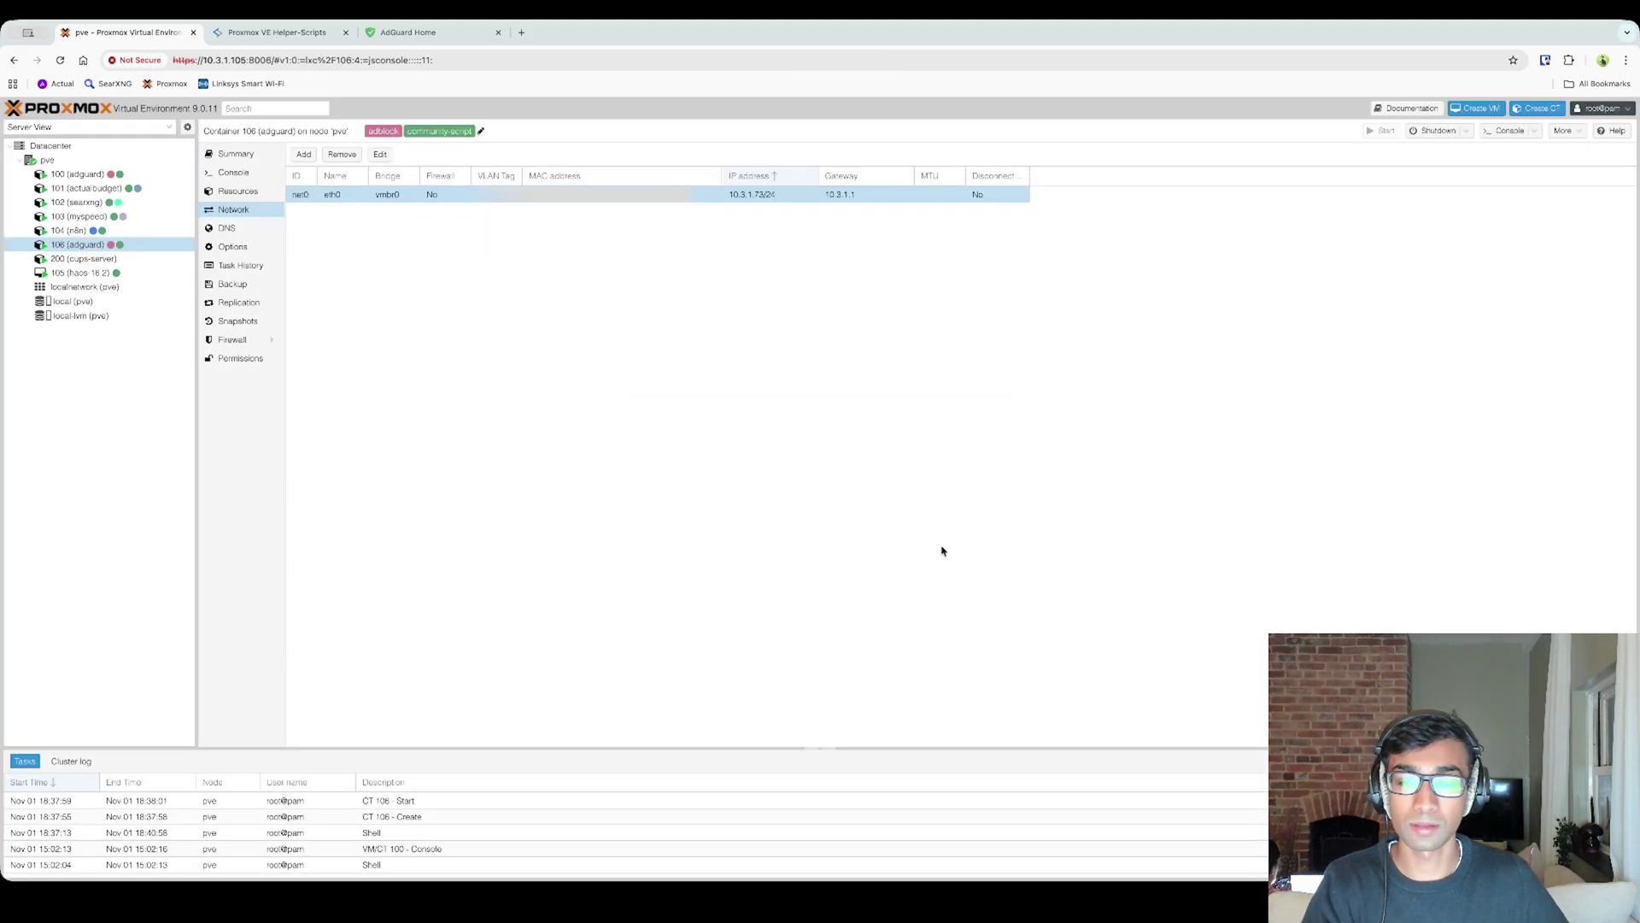
Check the static IP address of container 100 (adguard) and the address of the AdGuard Home dashboard
click(76, 176)
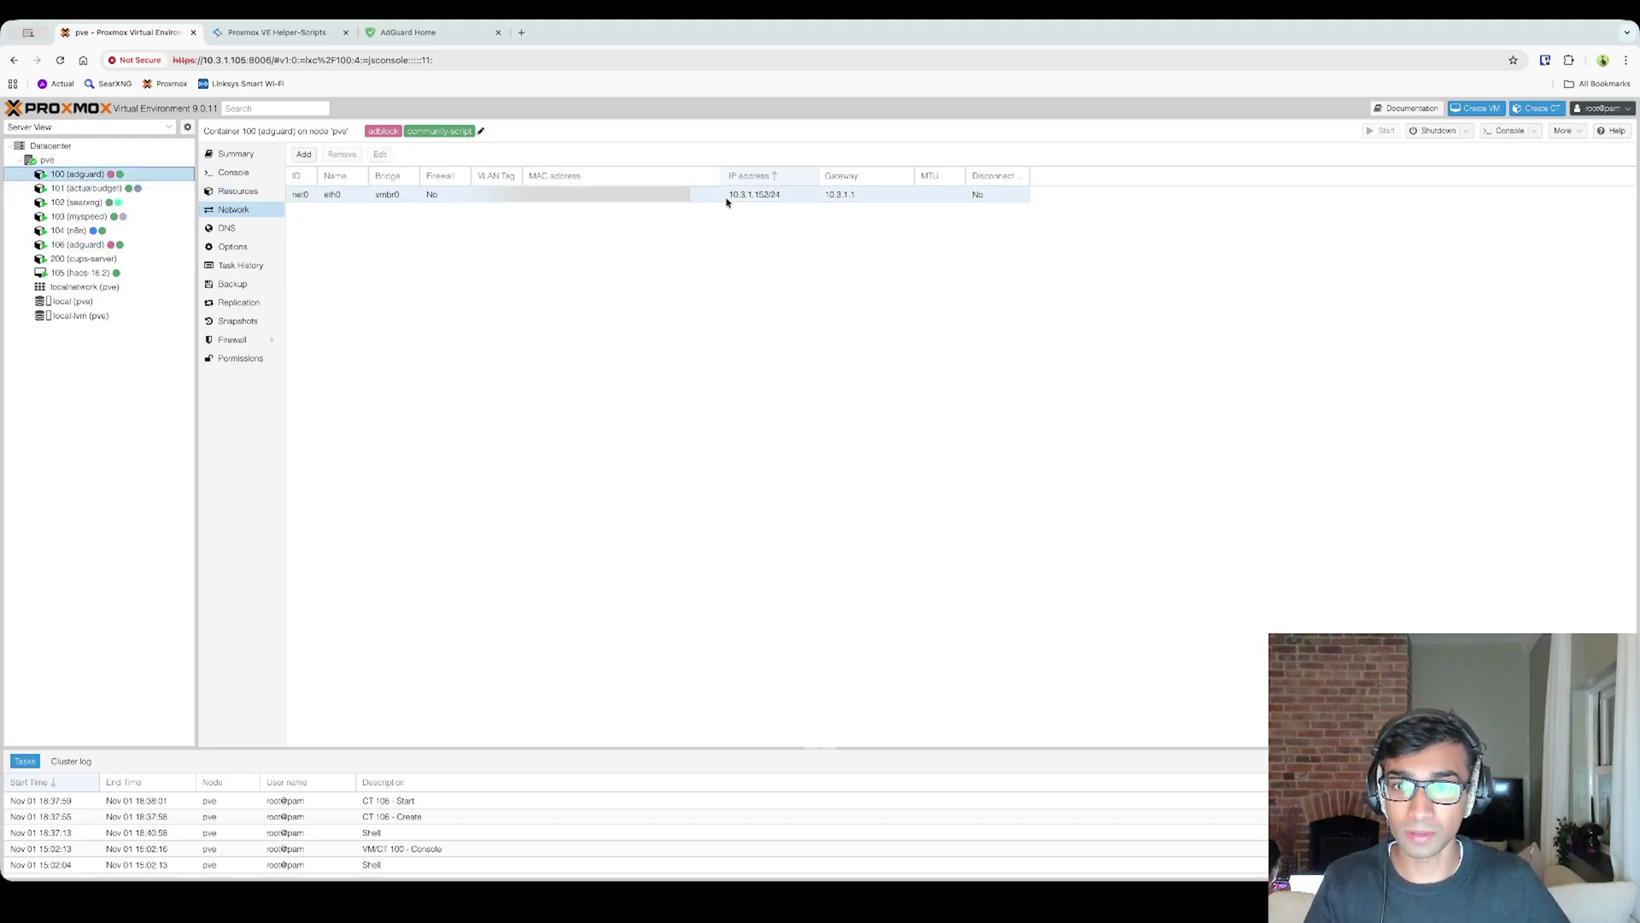
click(763, 196)
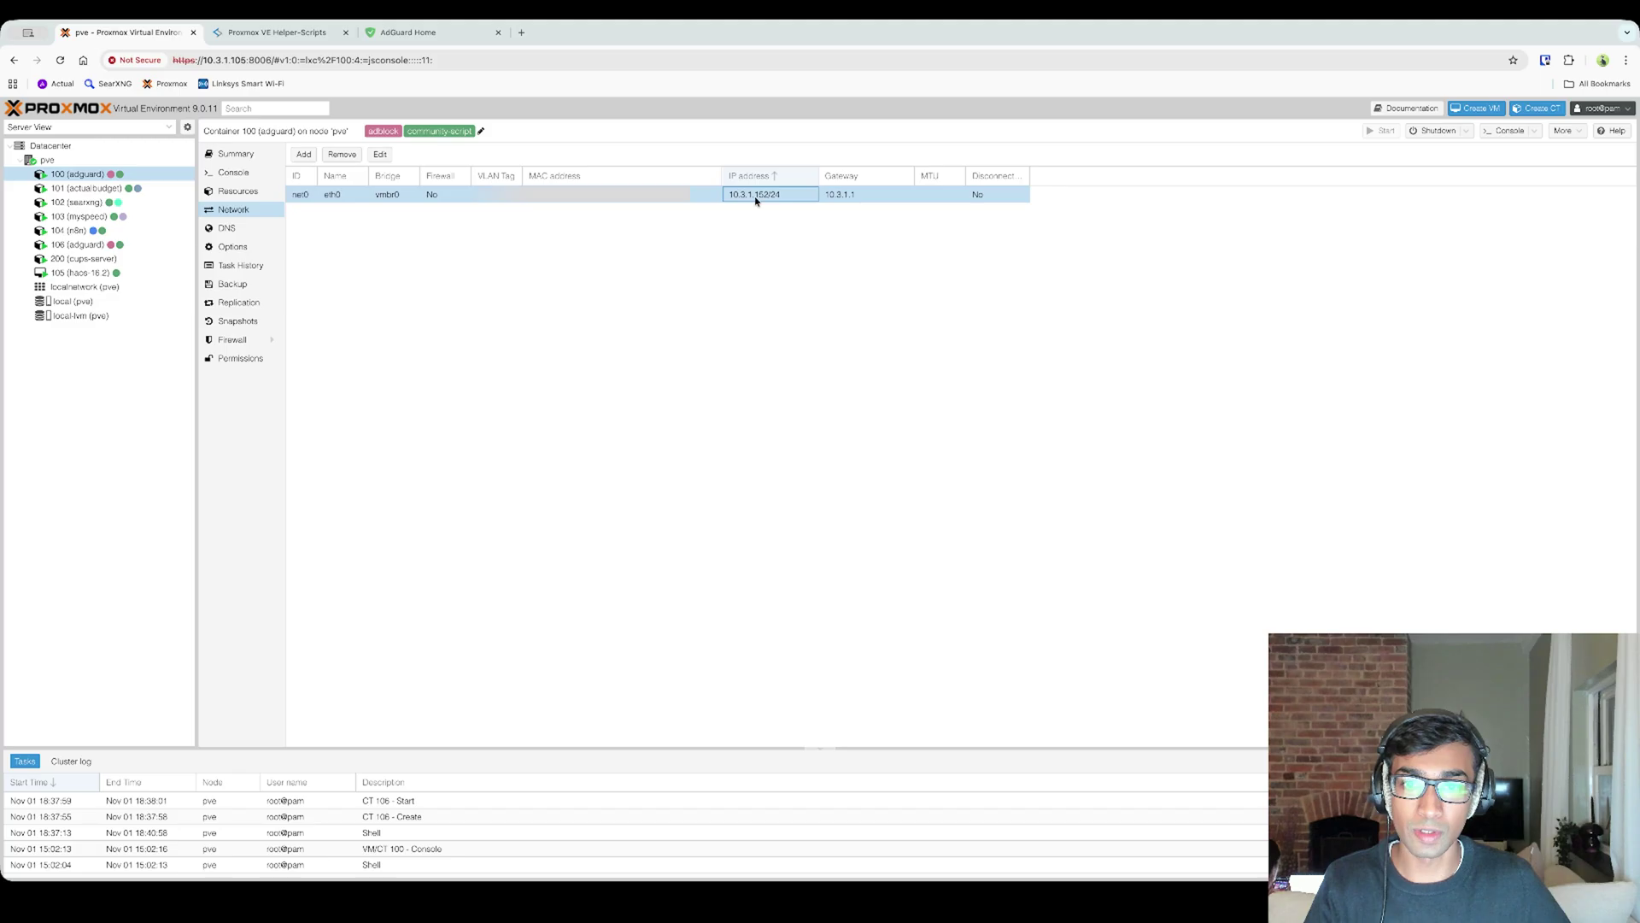
click(414, 29)
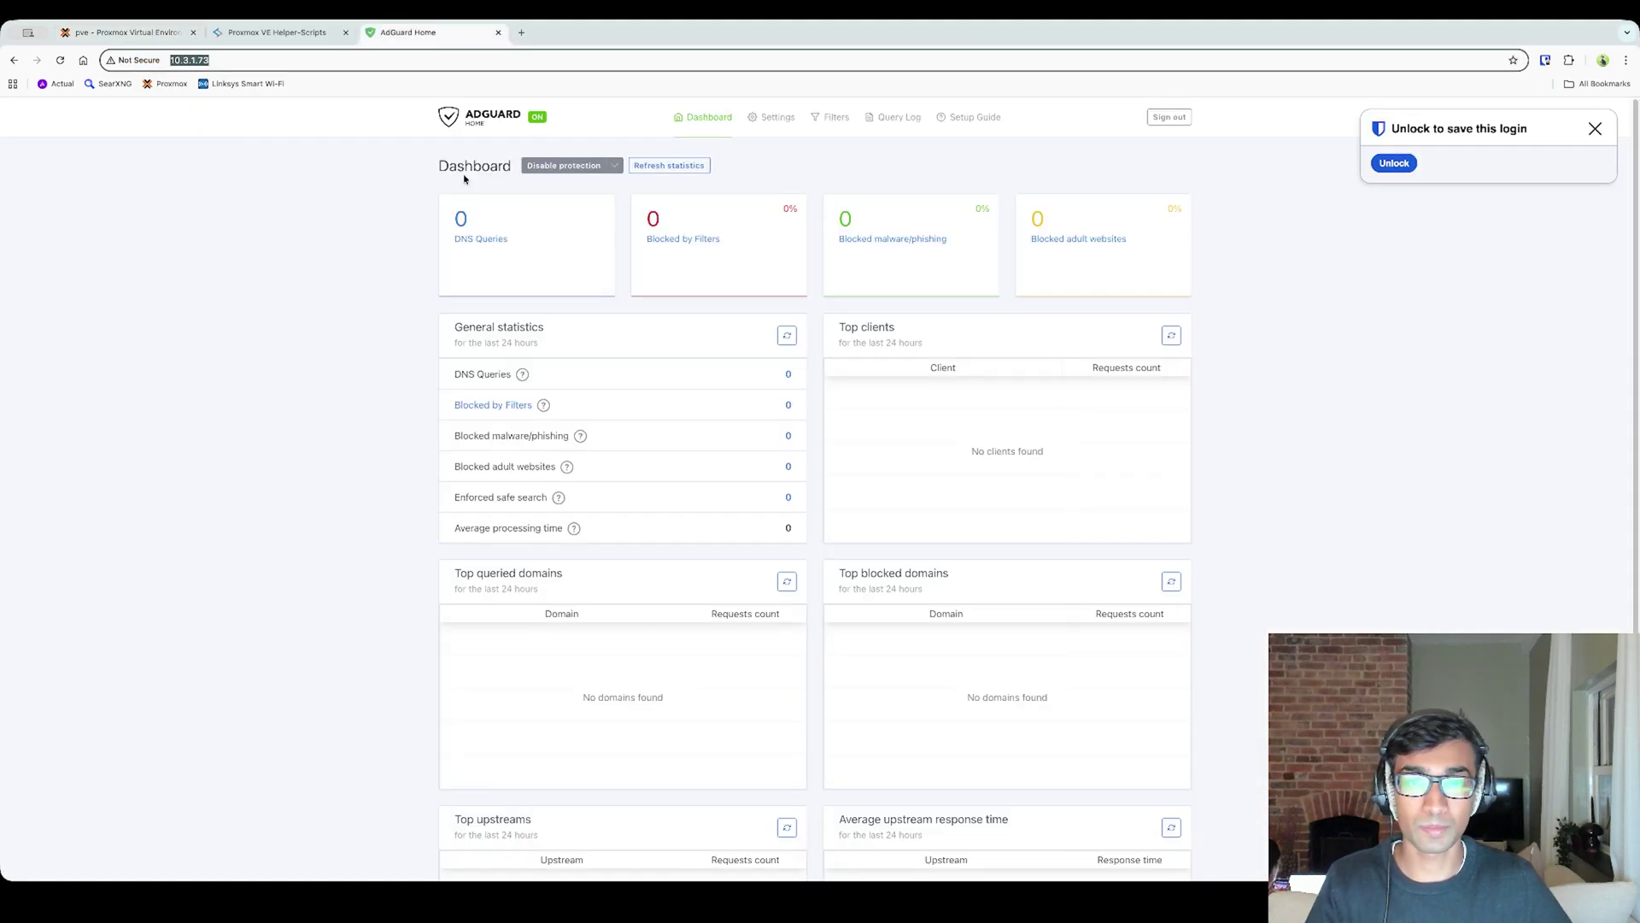
click(198, 61)
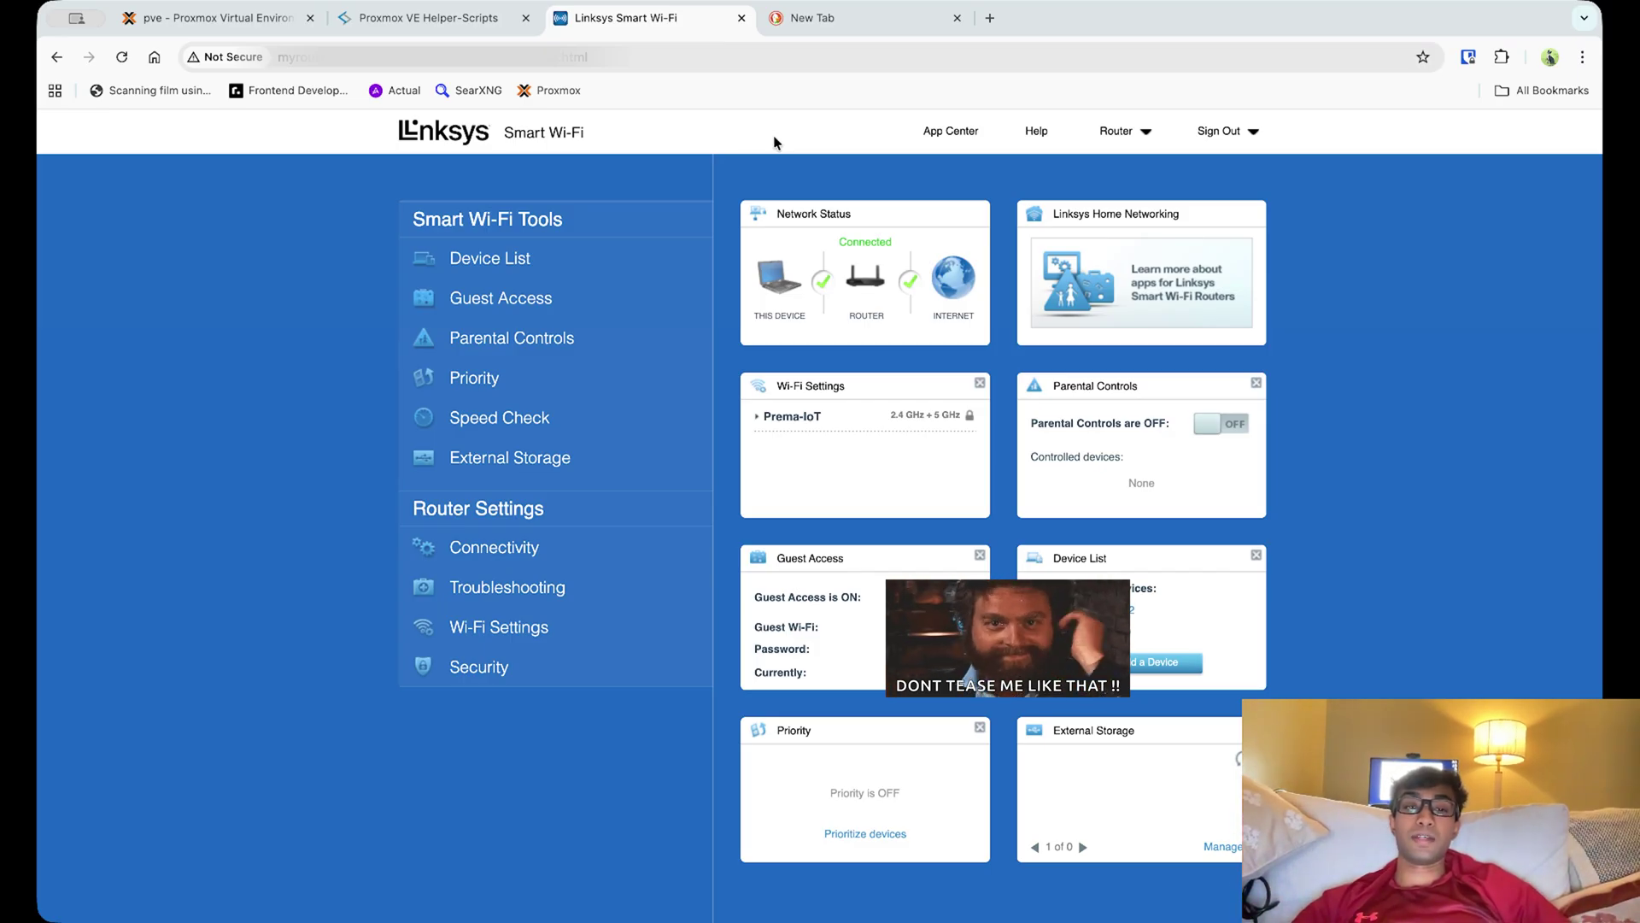
Select the static IPv4 address in container 100's eth0 settings and switch to the Linksys Smart Wi-Fi page
click(639, 540)
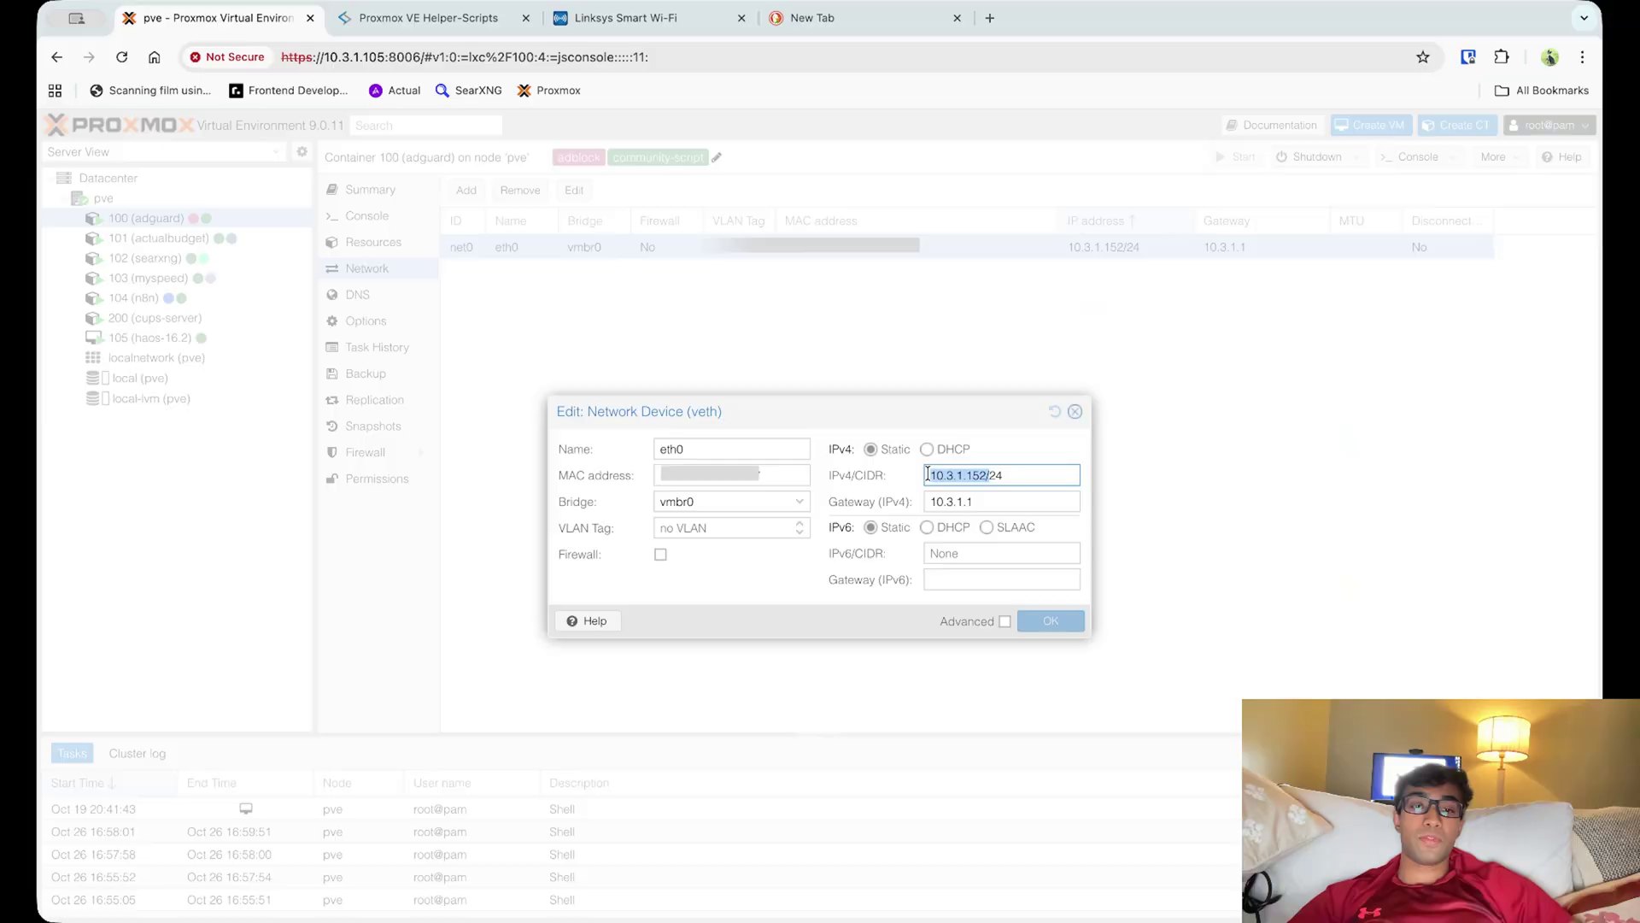
drag(989, 475, 929, 475)
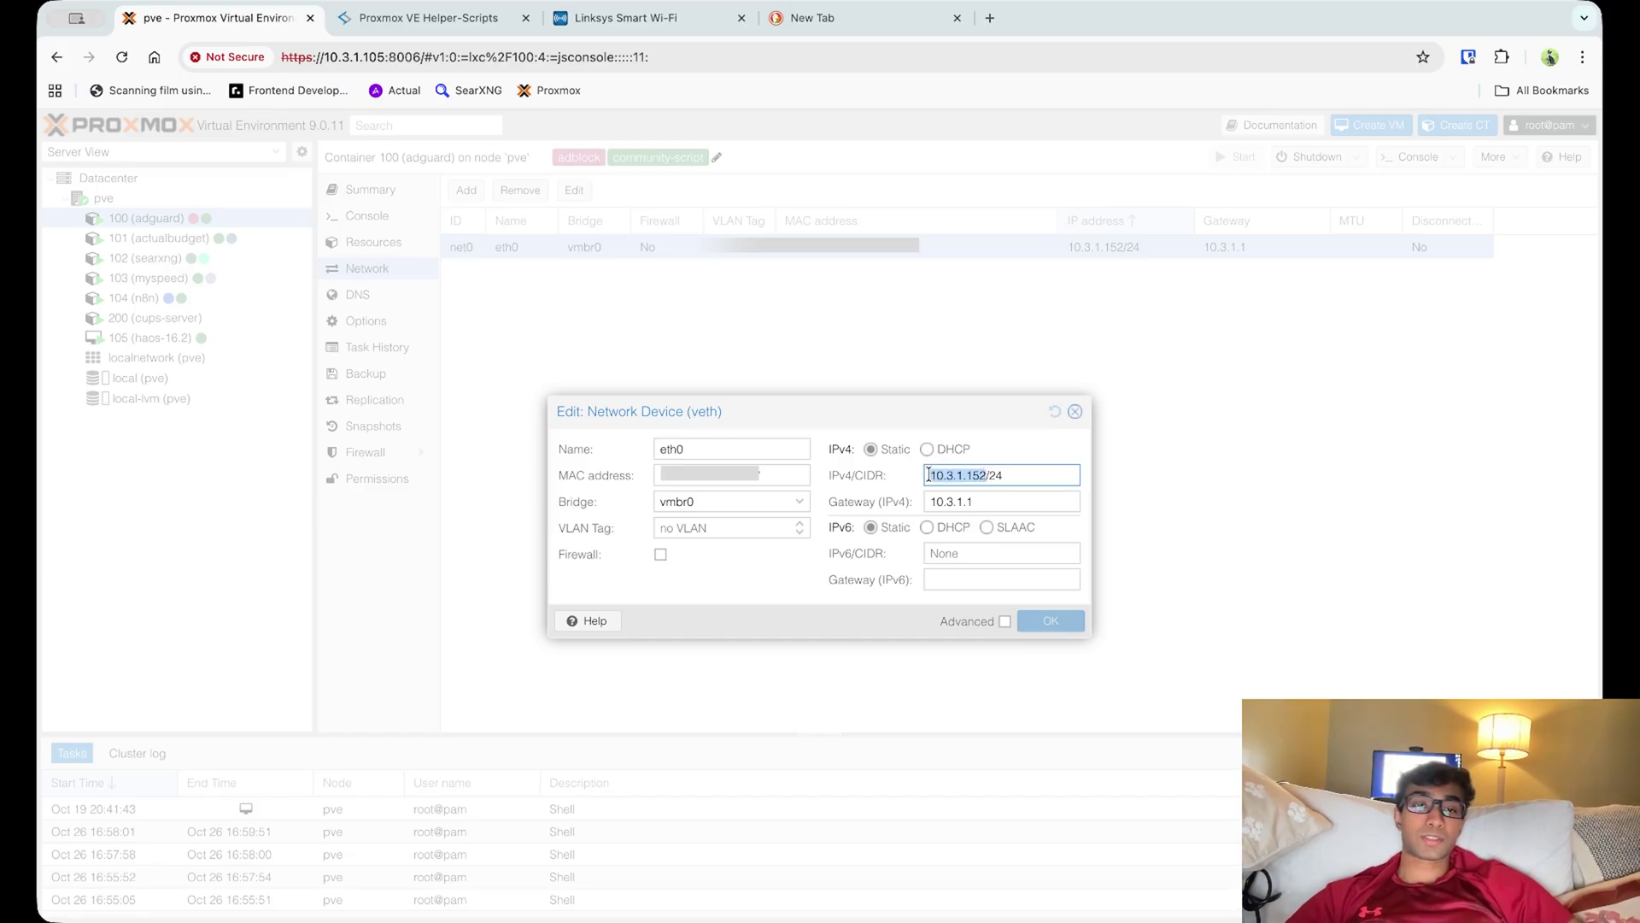
click(626, 17)
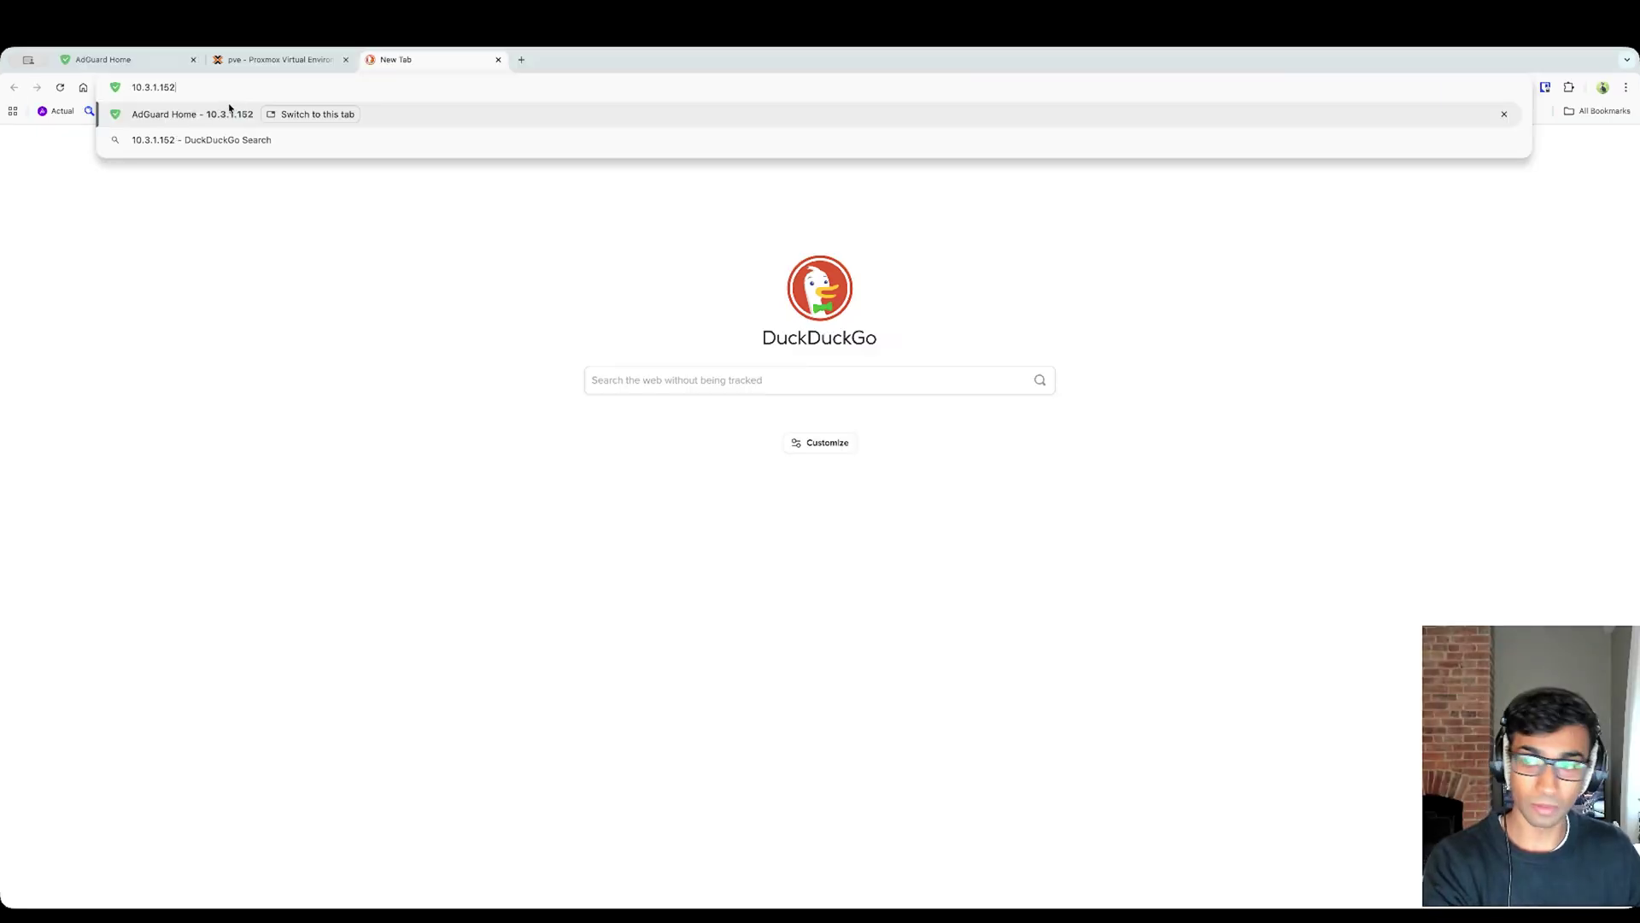
Load AdGuard Home at 10.3.1.152, close the duplicate AdGuard tab and open the DNS settings
key(Return)
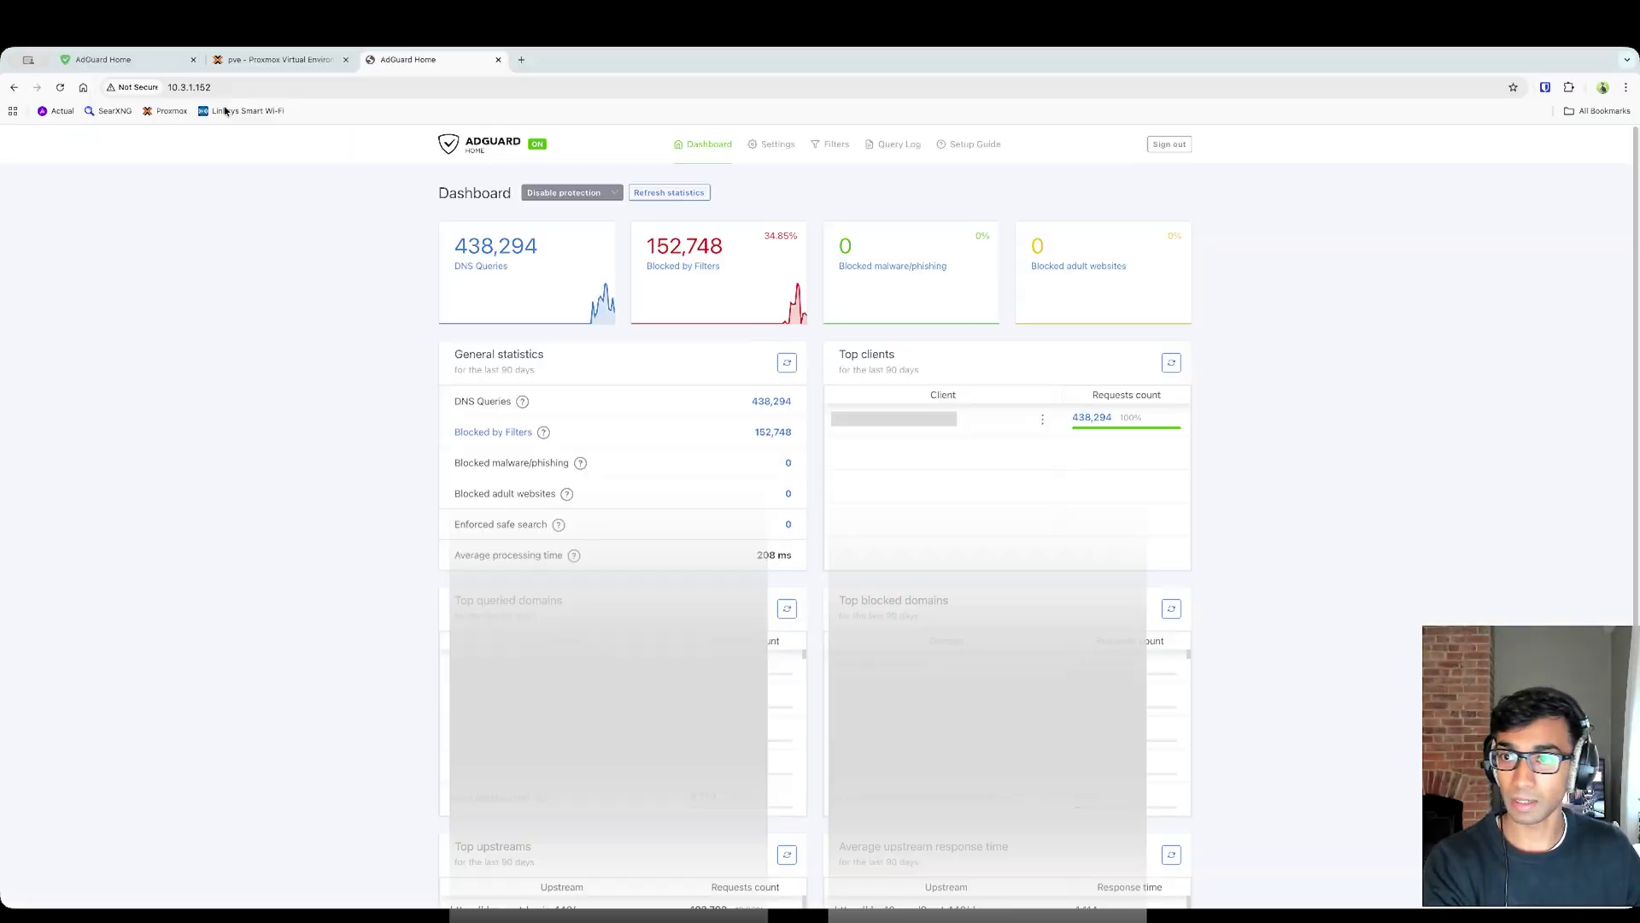
click(193, 60)
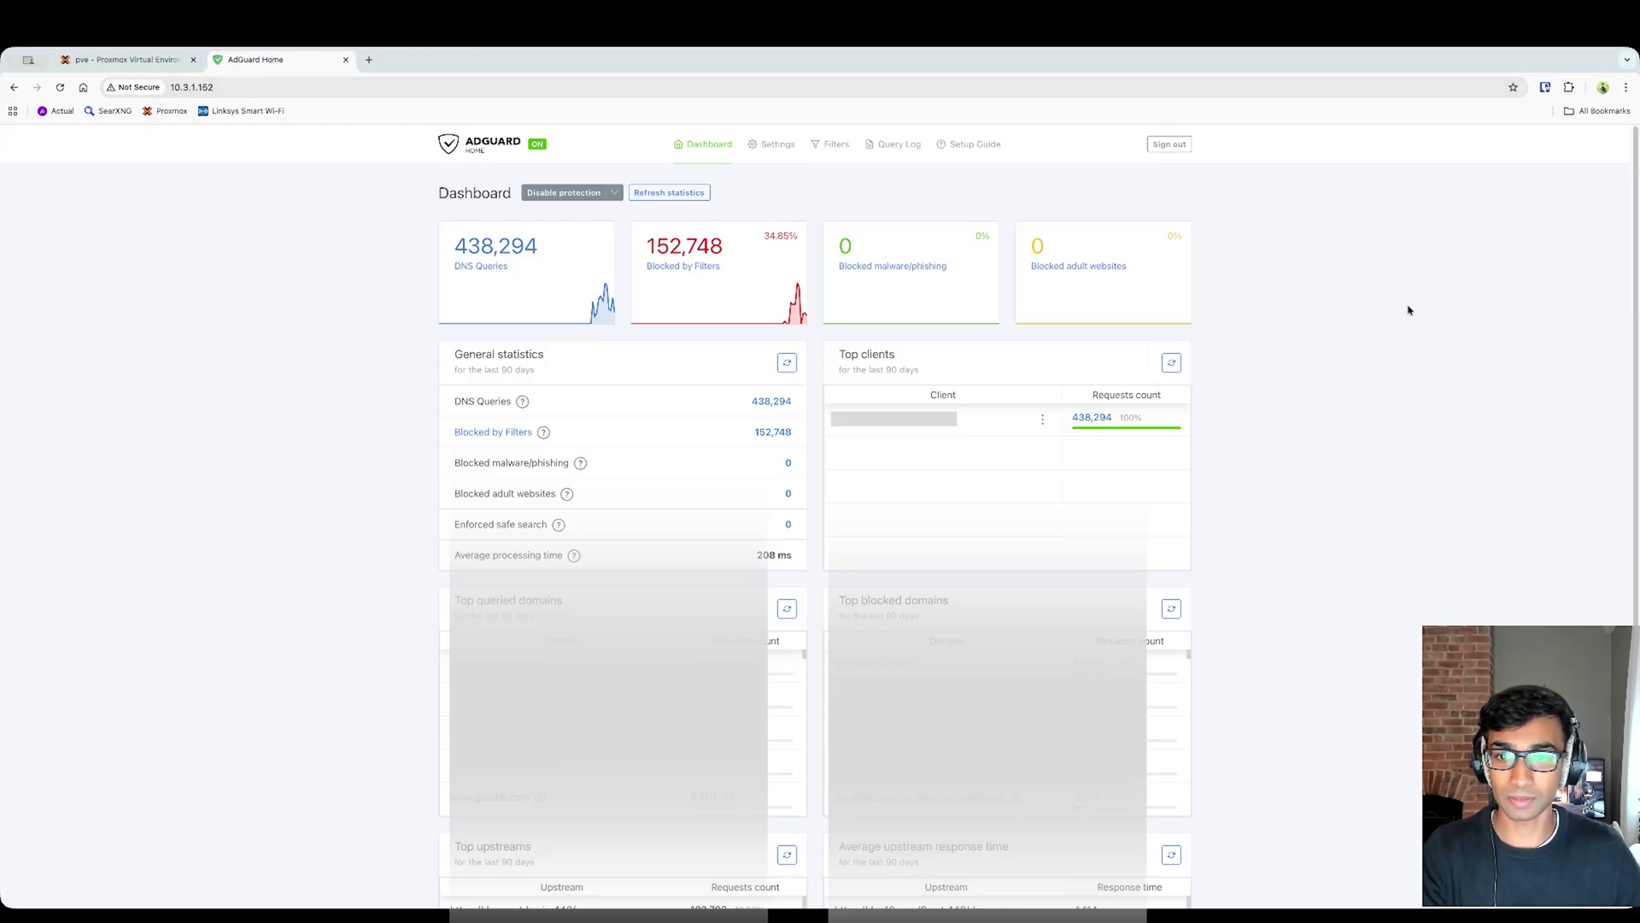
click(780, 149)
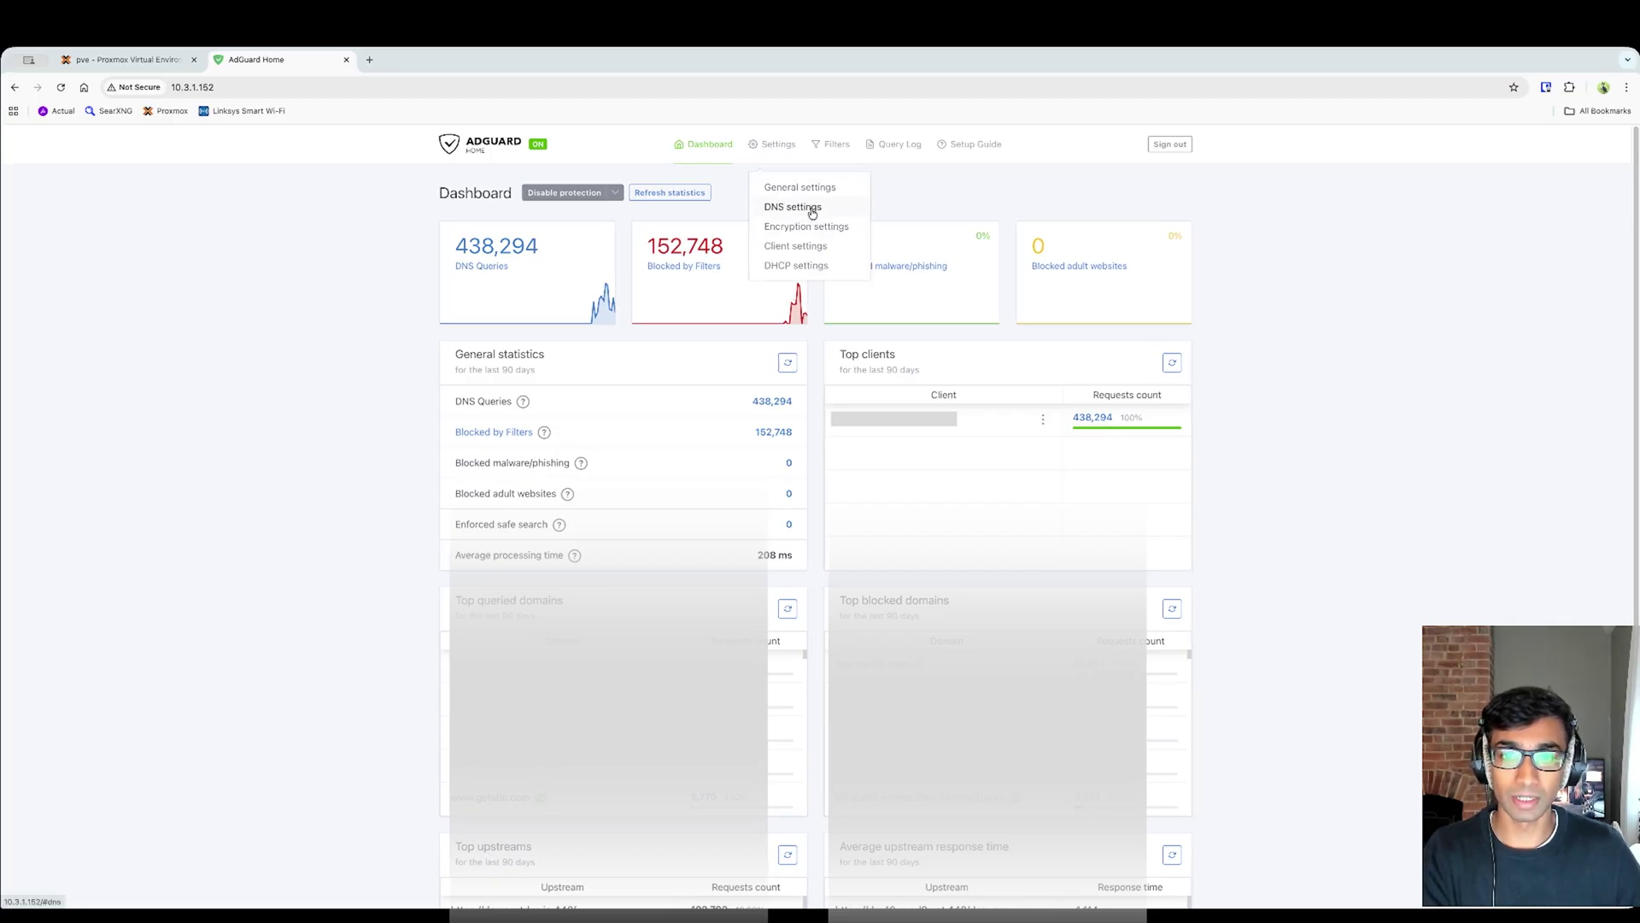
click(773, 210)
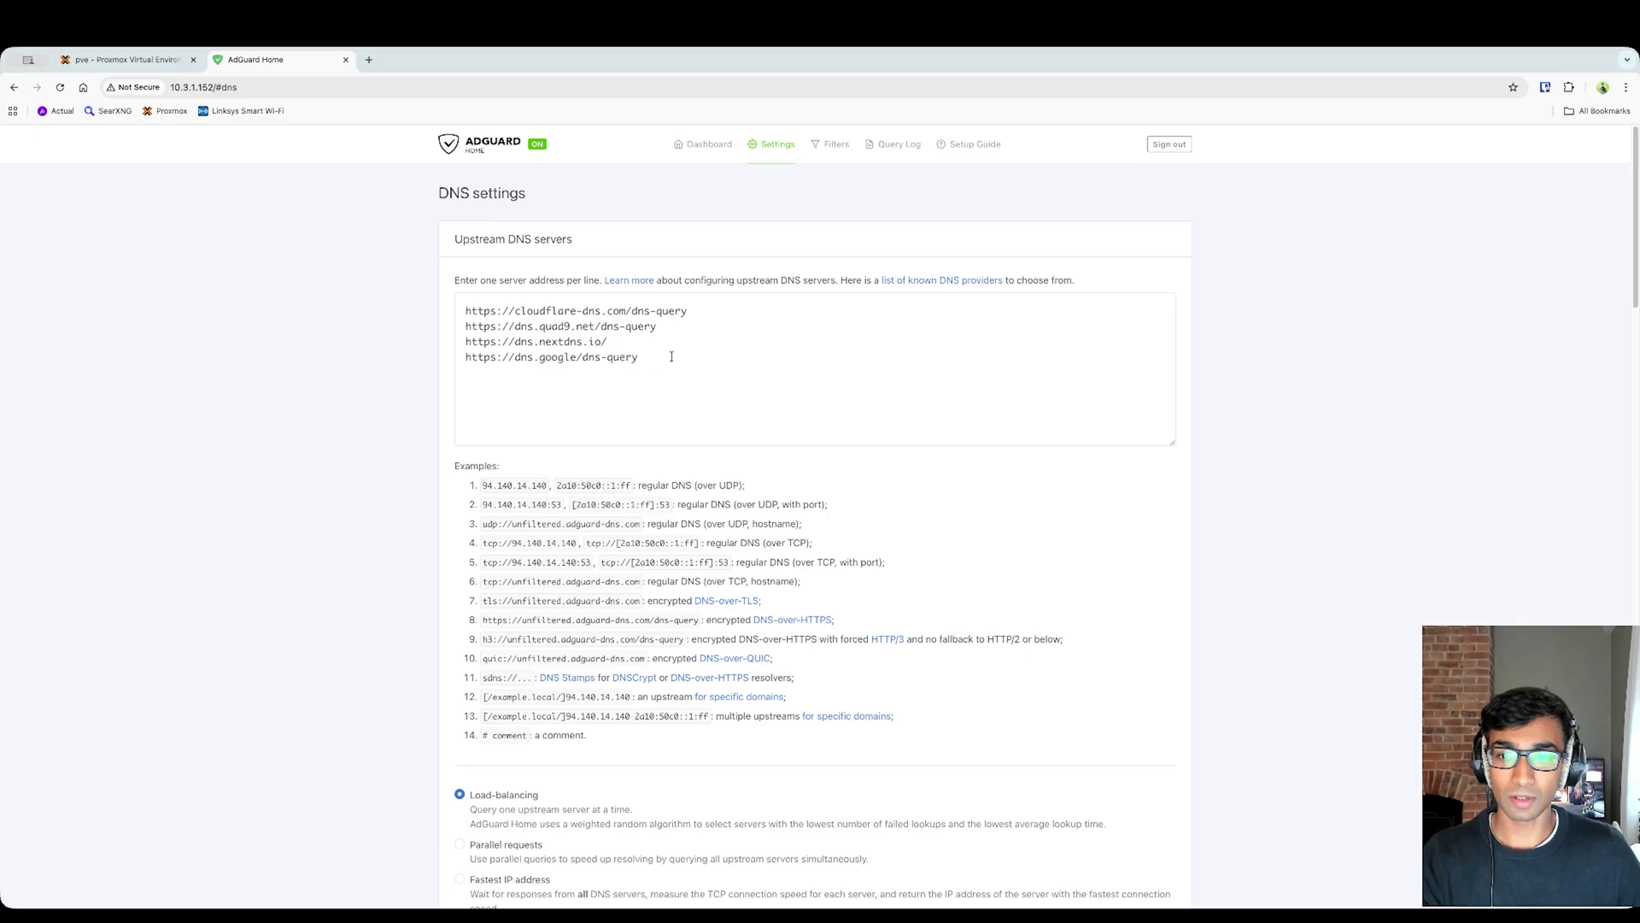
Examine the upstream DNS servers entered in the DNS settings
shift+click(696, 305)
shift+click(712, 295)
click(710, 379)
drag(710, 378, 740, 293)
click(758, 305)
key(super+a)
click(765, 369)
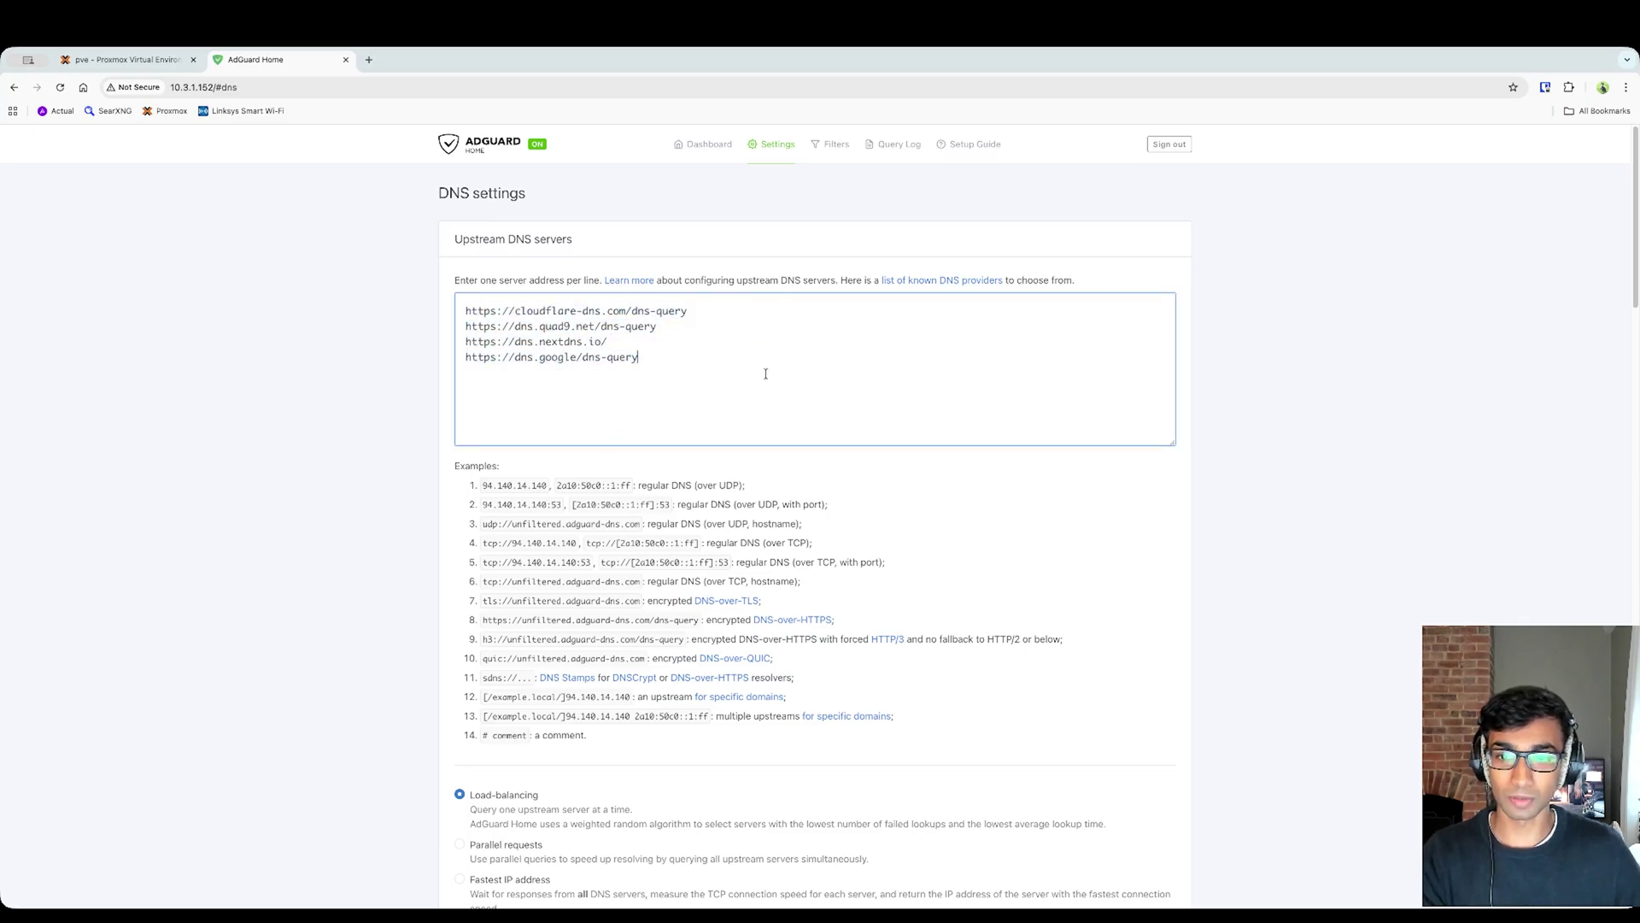
key(Return)
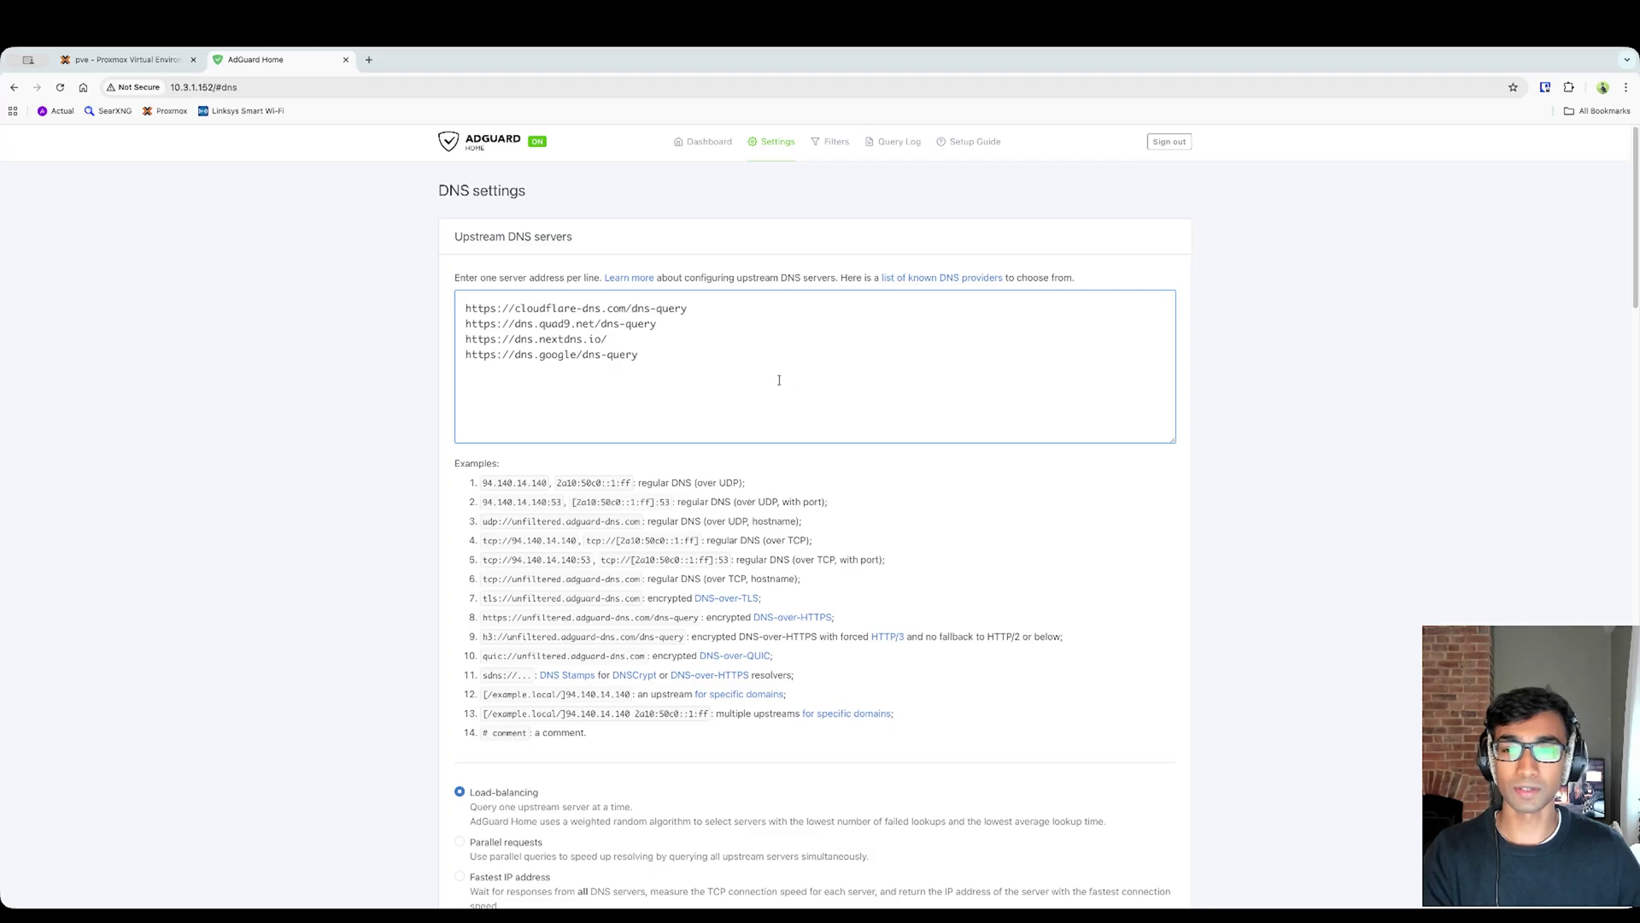
key(super+a)
click(807, 339)
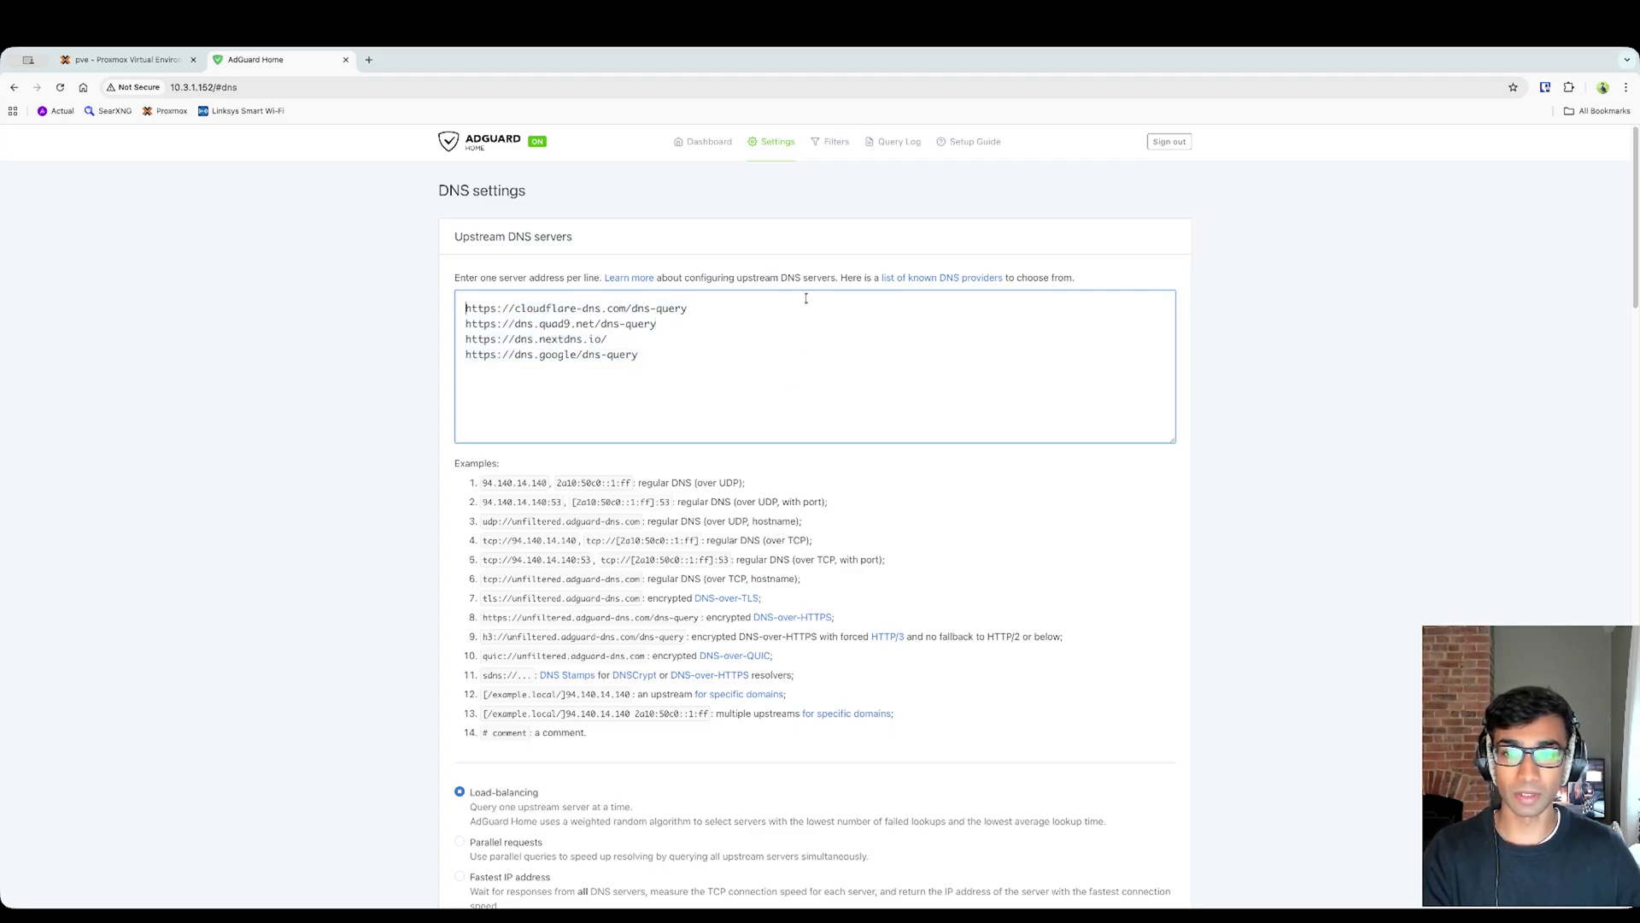
Open the list of known DNS providers in a new tab, look through it and return to the DNS settings
right_click(947, 278)
click(493, 206)
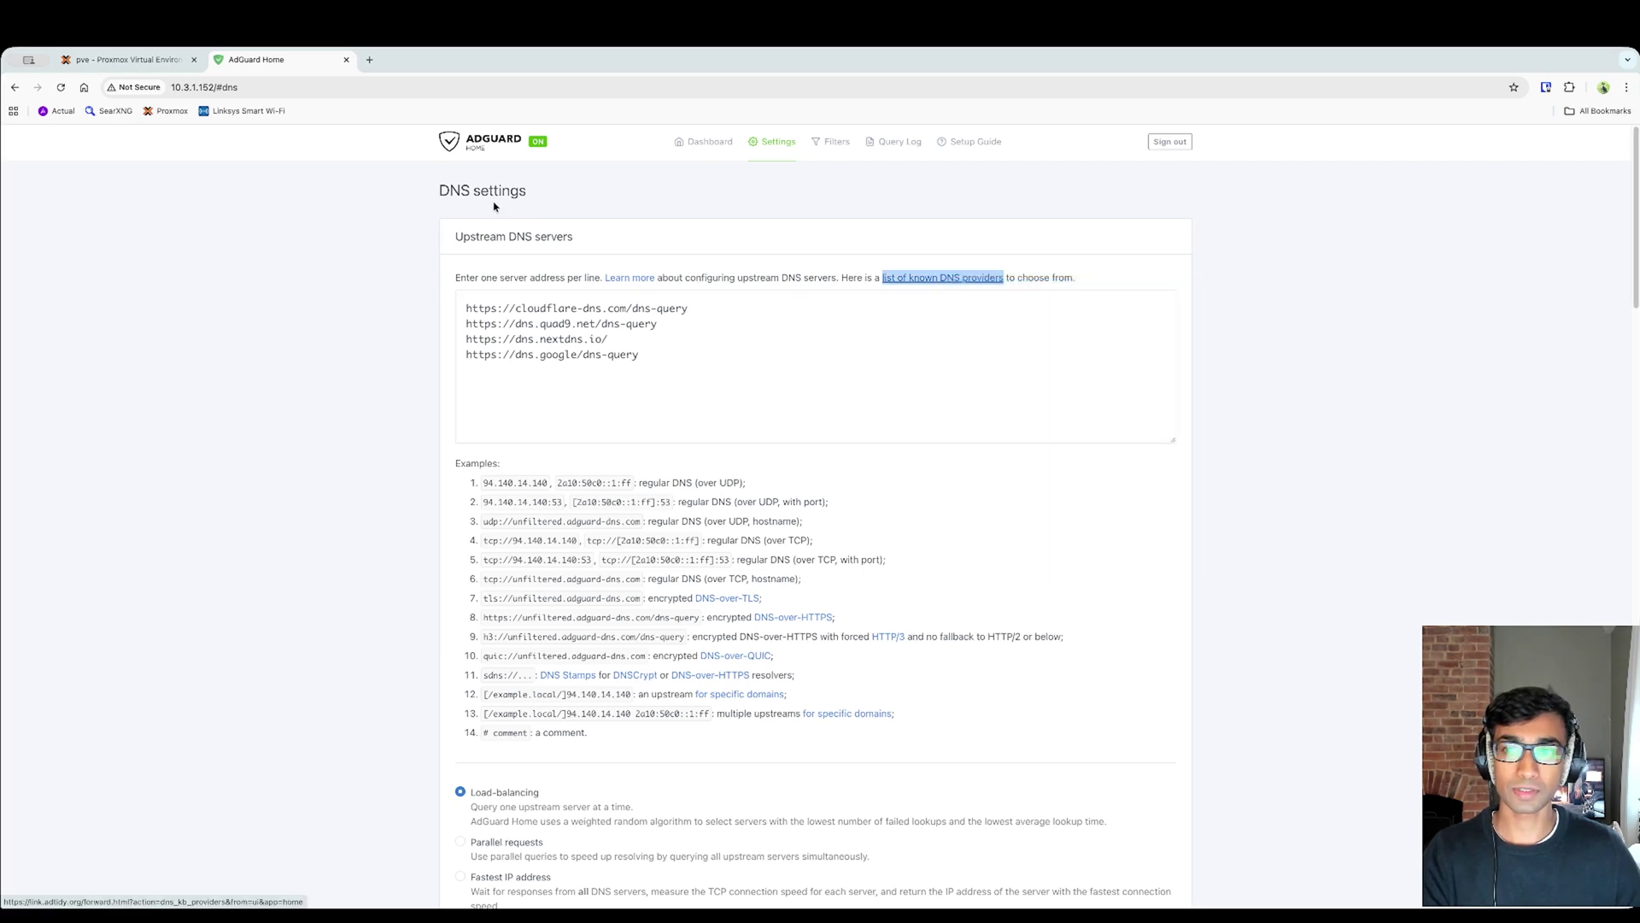
click(436, 59)
scroll(1076, 265, down, 10)
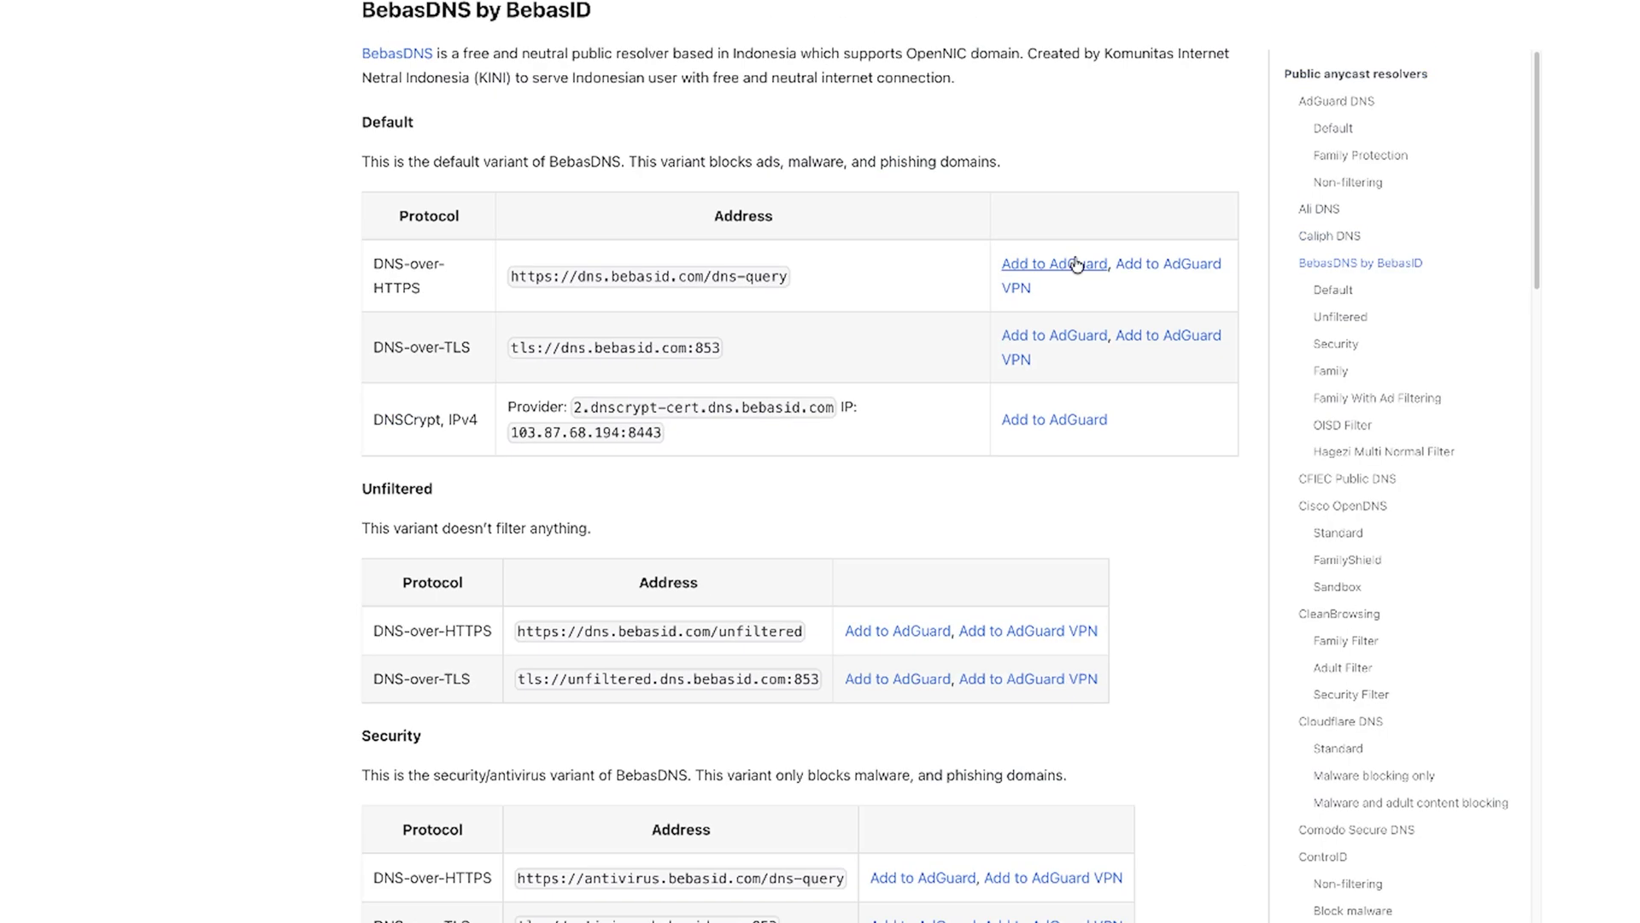
key(ctrl+shift+Tab)
scroll(626, 805, down, 1)
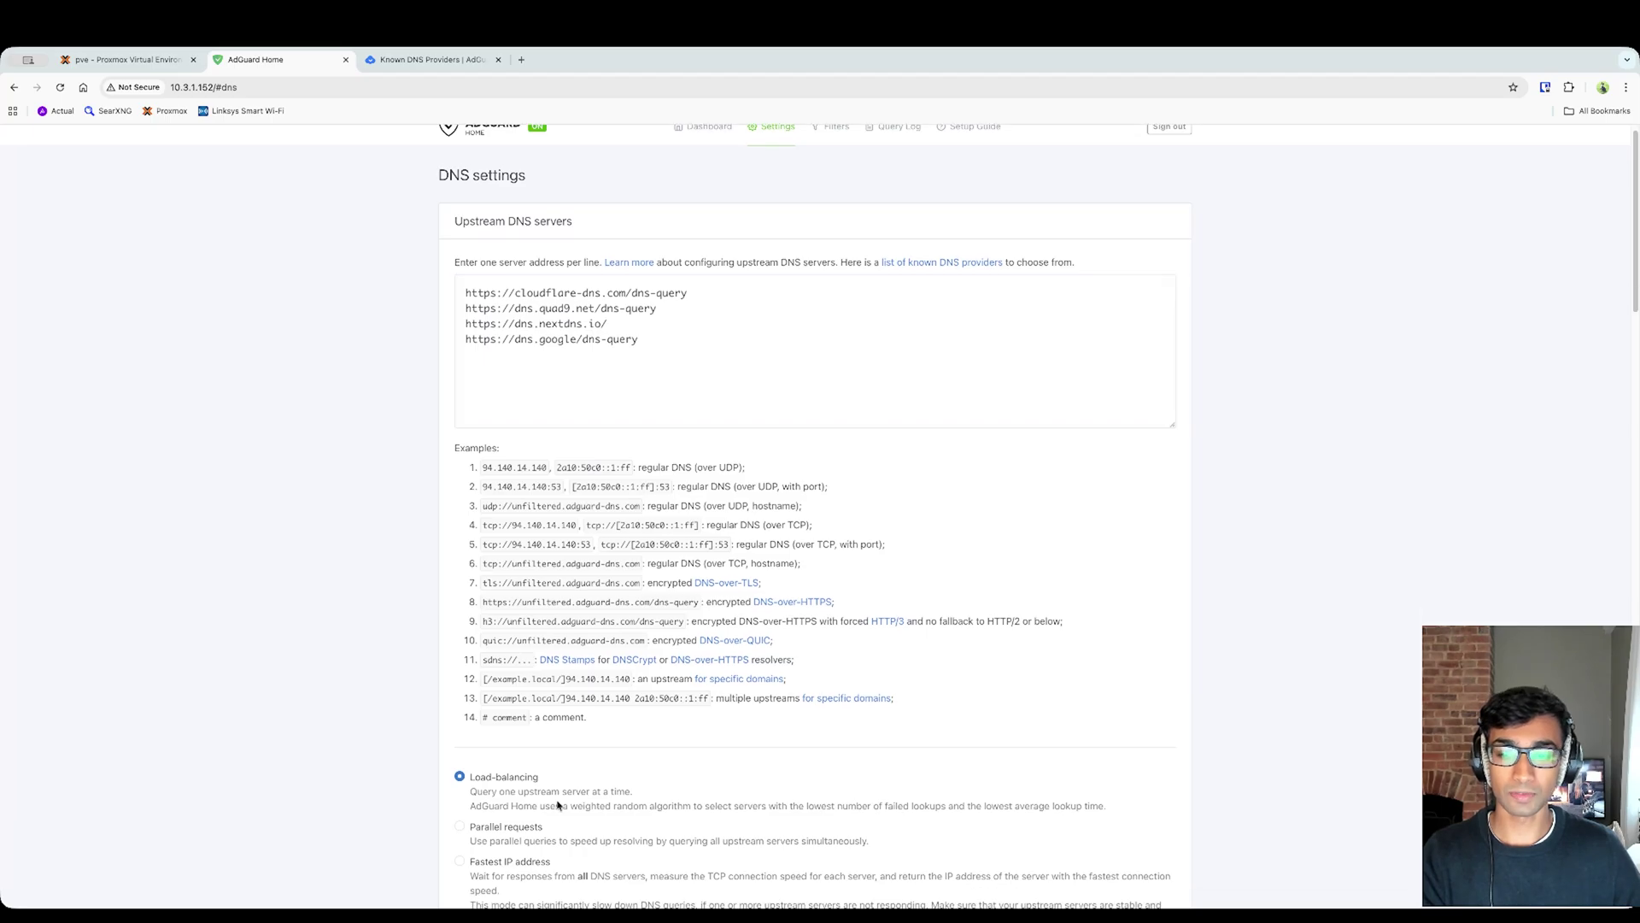
Examine the upstream query modes, including Load-balancing, and the fallback DNS servers field
click(699, 281)
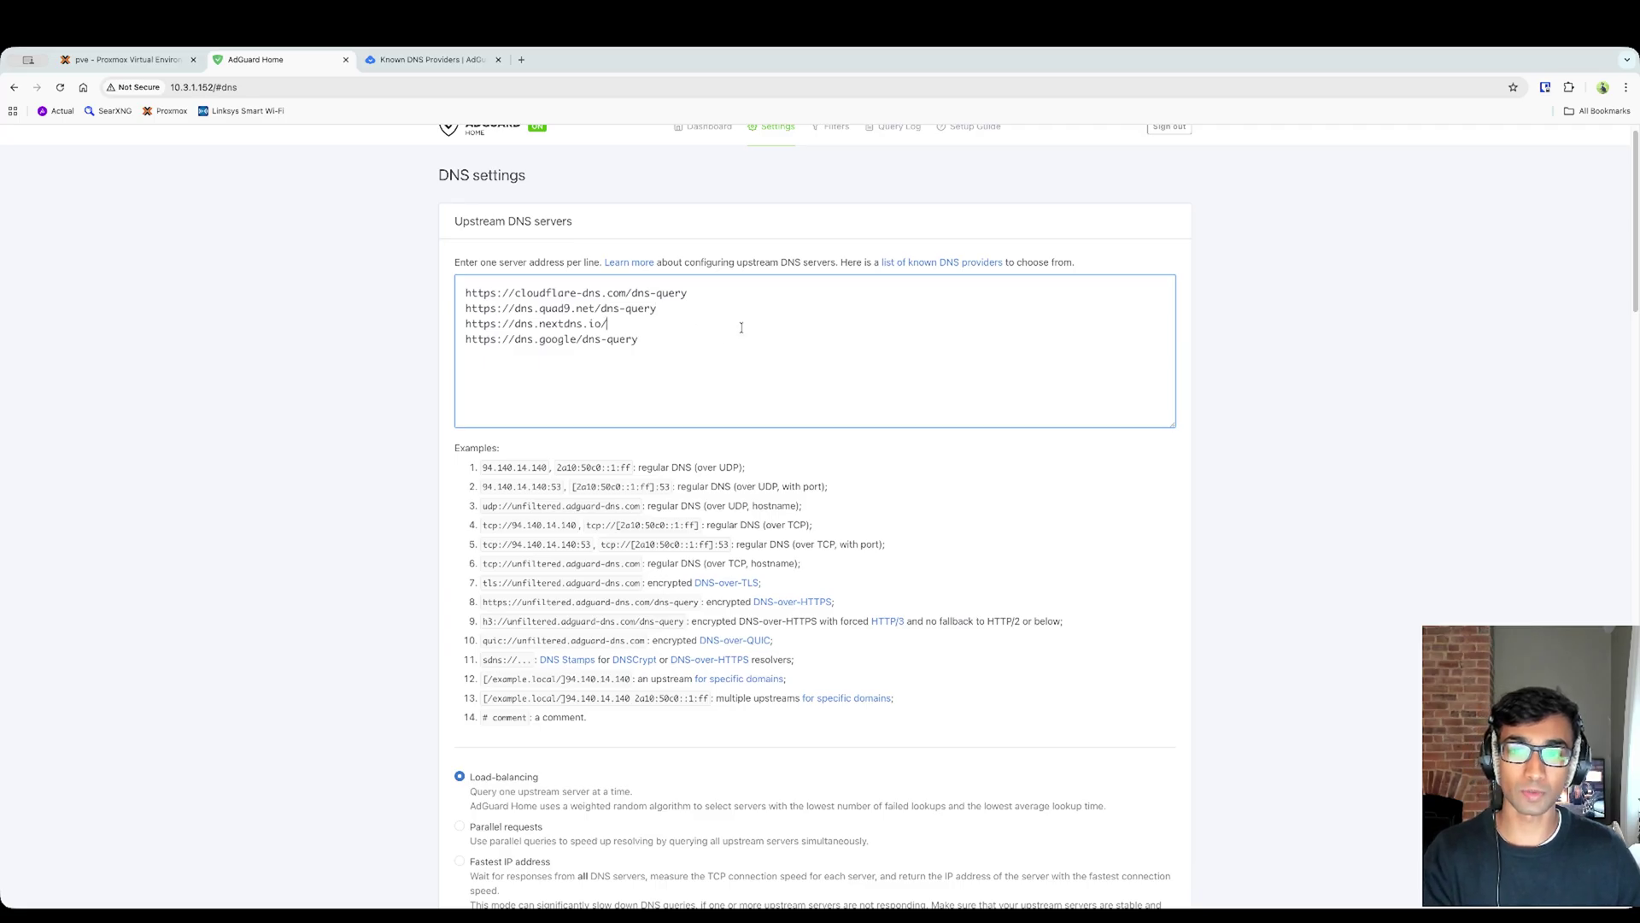
scroll(747, 300, down, 3)
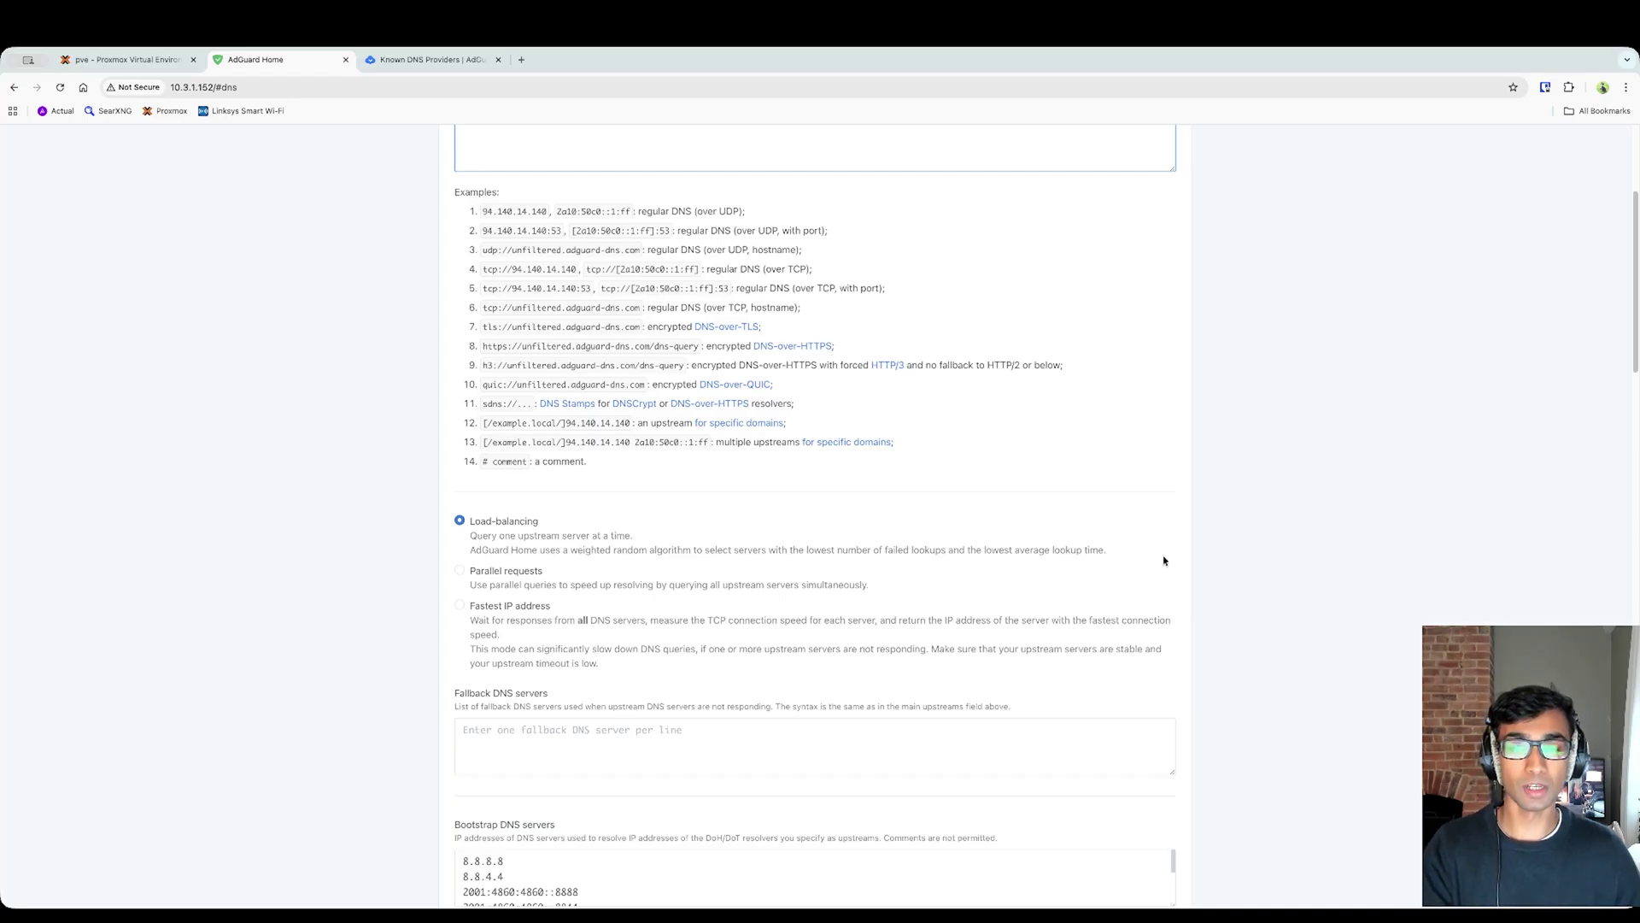
scroll(1164, 561, down, 2)
key(Tab)
key(Tab)
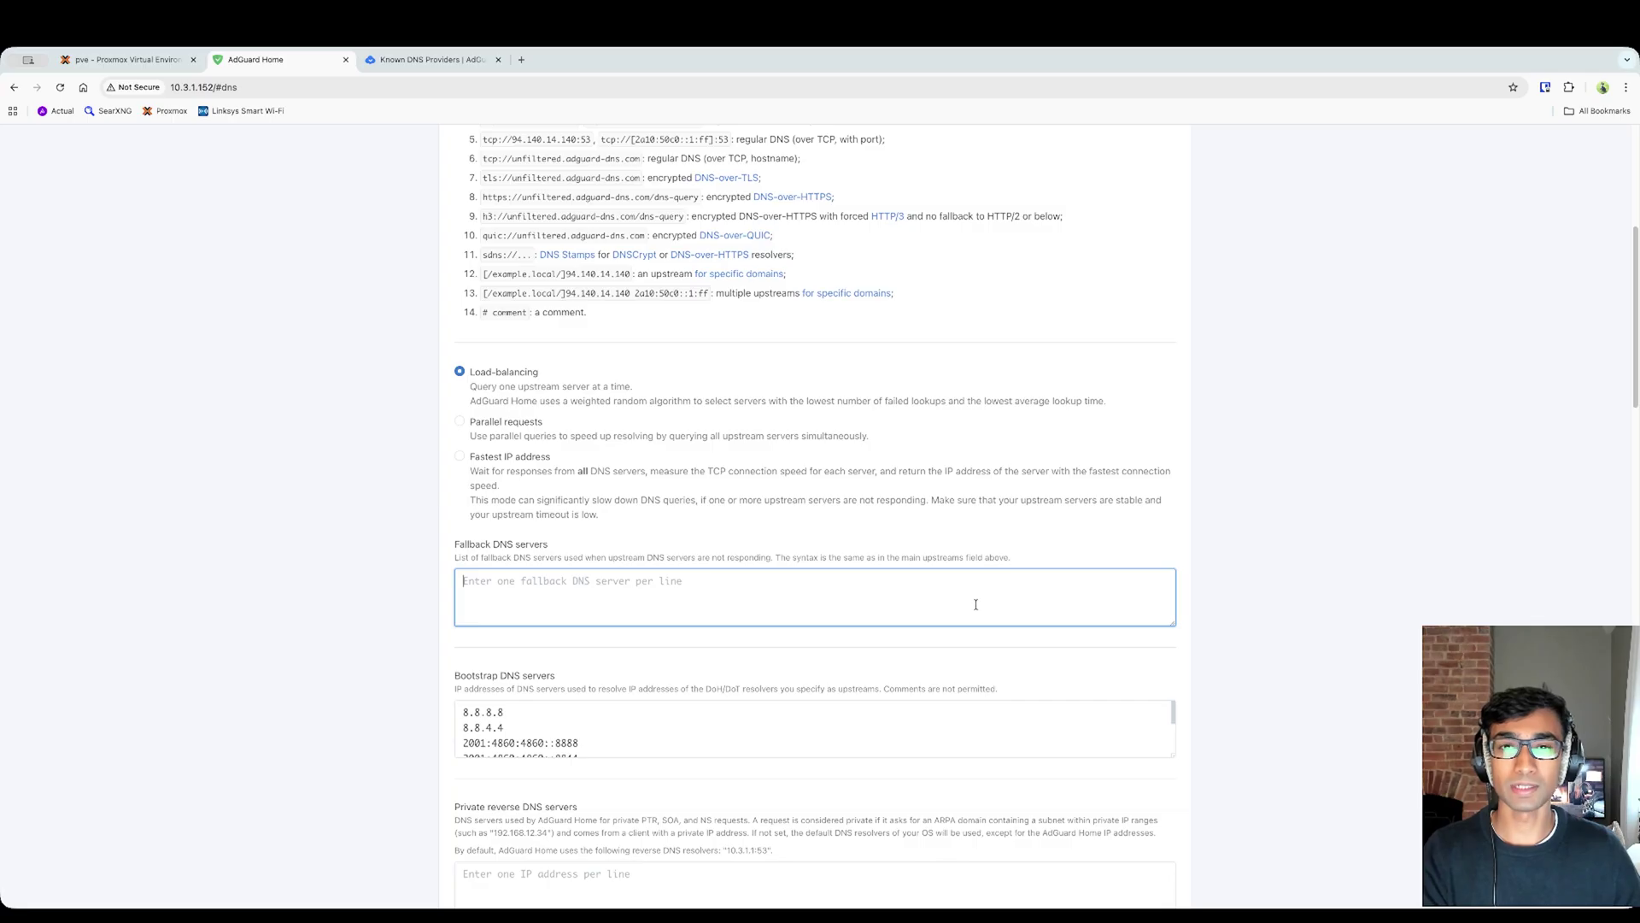
Compare the upstream server list with the fallback, bootstrap and private reverse DNS server fields
scroll(969, 589, up, 5)
click(761, 307)
key(ctrl+a)
click(757, 376)
key(shift+Up)
key(shift+Up)
key(shift+Up)
key(shift+End)
key(BackSpace)
scroll(773, 391, down, 12)
scroll(758, 362, up, 2)
click(681, 518)
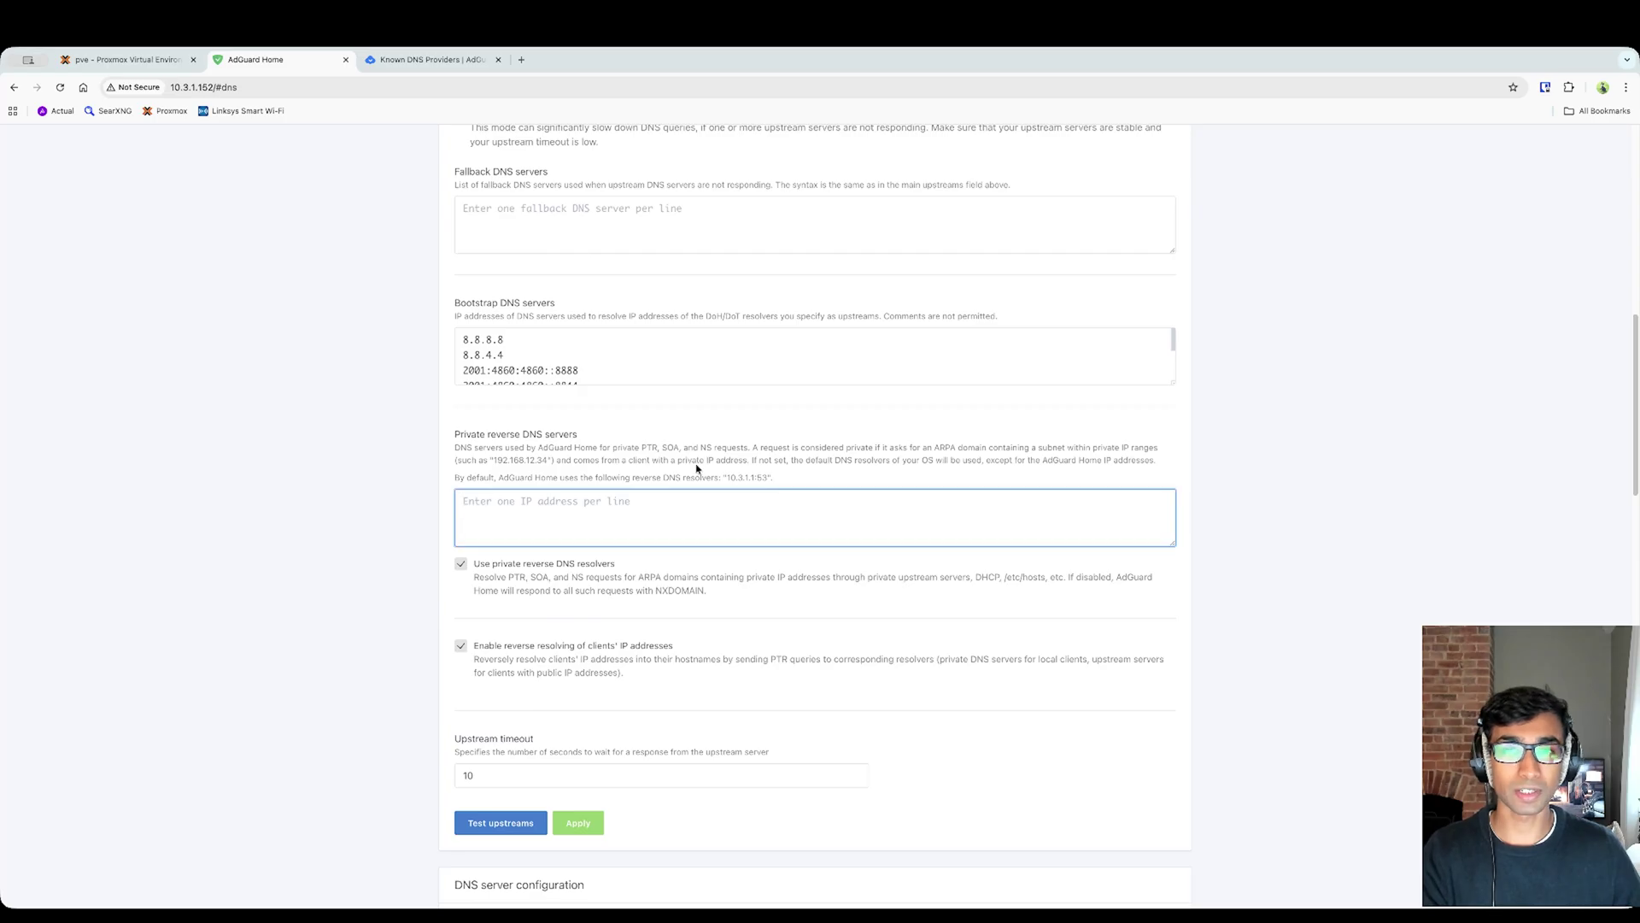
scroll(694, 471, up, 1)
click(667, 290)
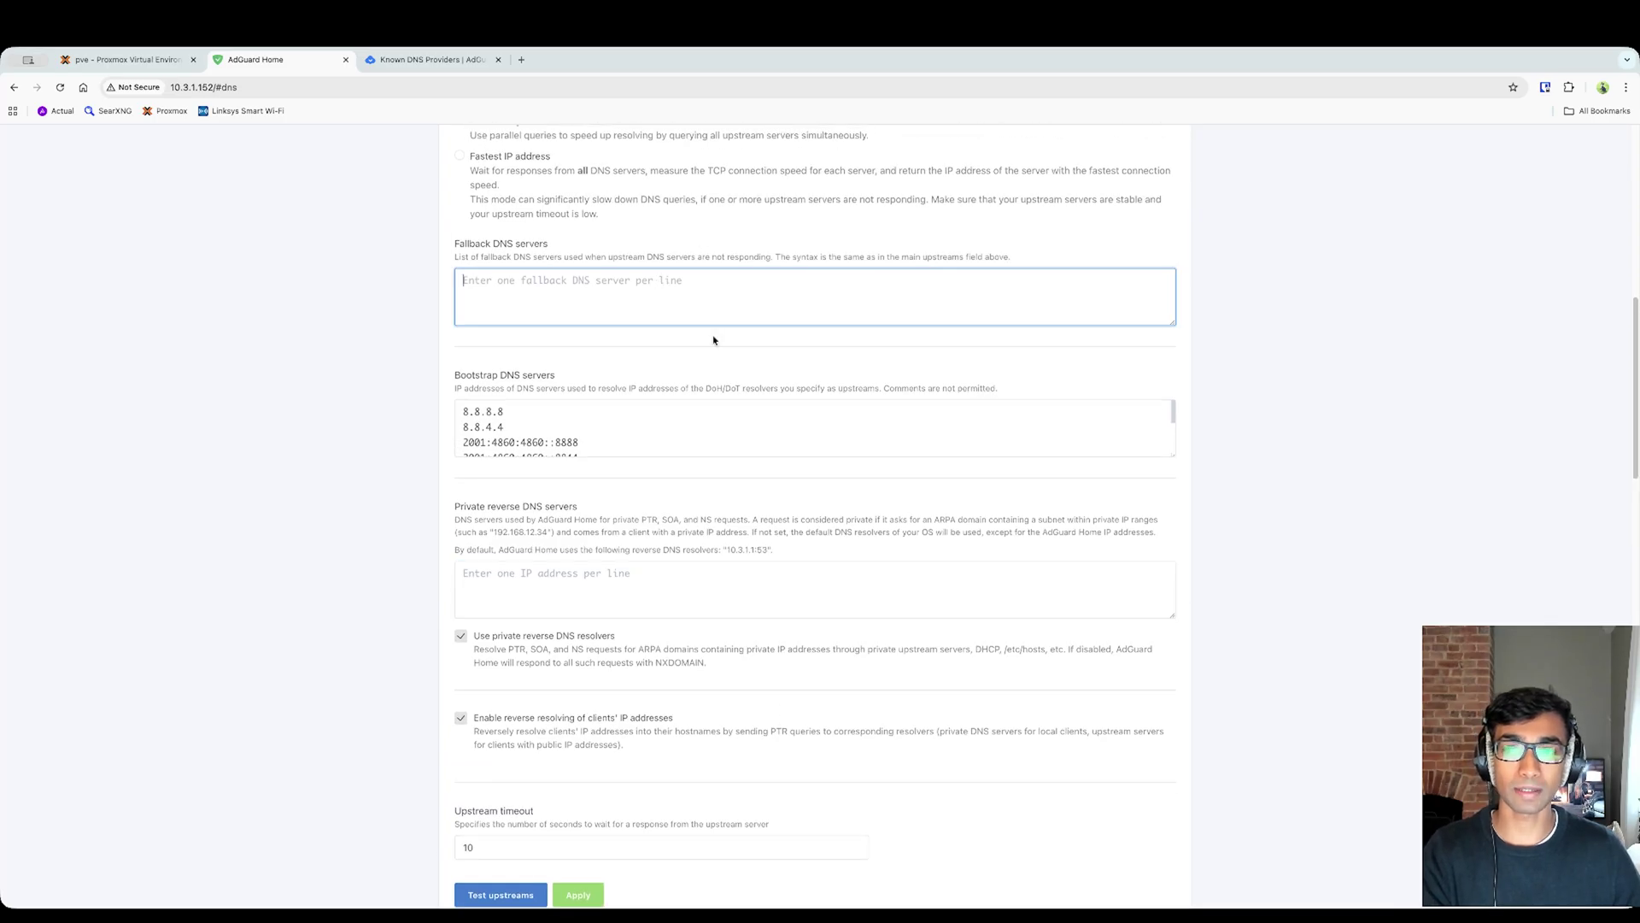
Test the configured upstream DNS servers
scroll(878, 523, up, 5)
scroll(880, 523, down, 8)
click(502, 688)
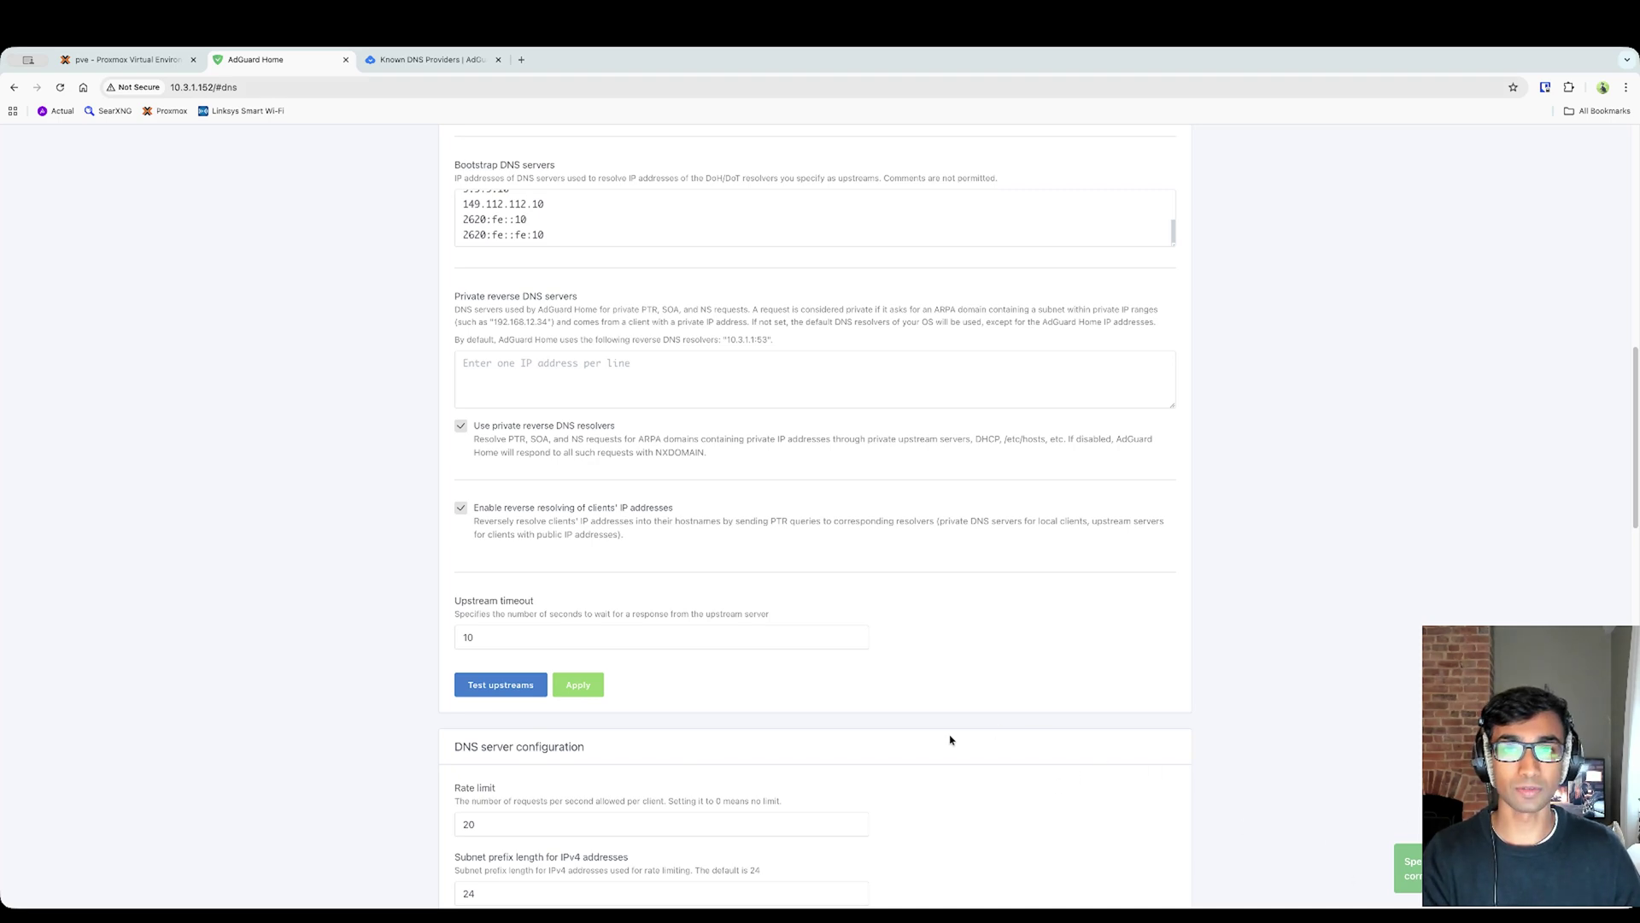
Look over the DNS server configuration, blocking mode and DNS cache options, and return to the settings choices
scroll(1307, 747, down, 5)
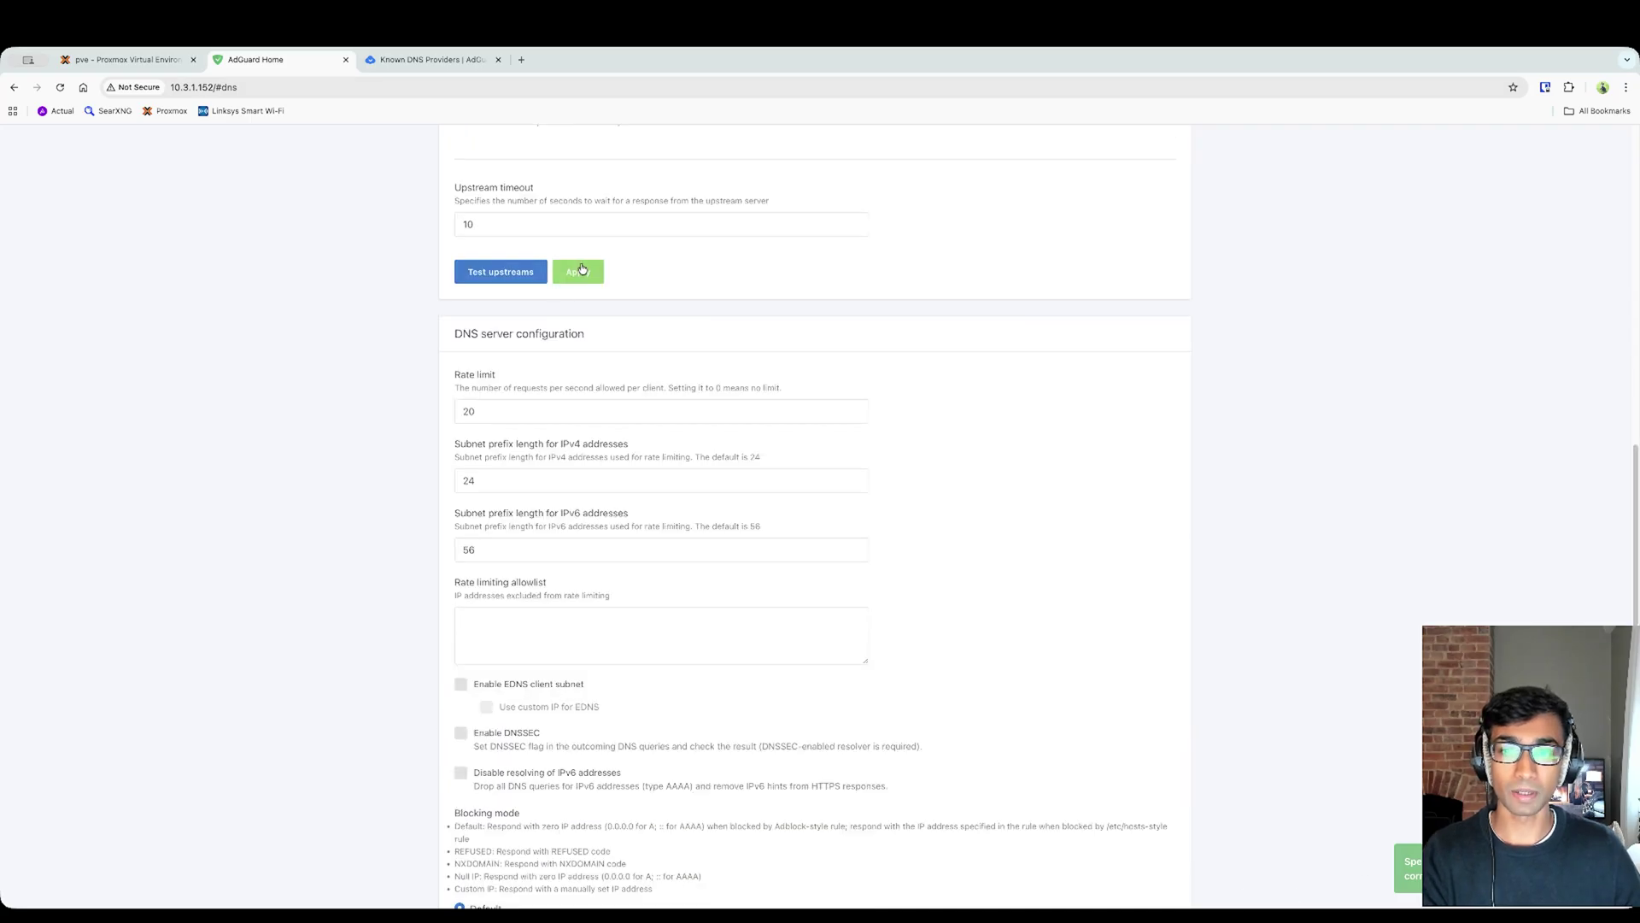
scroll(1044, 451, down, 6)
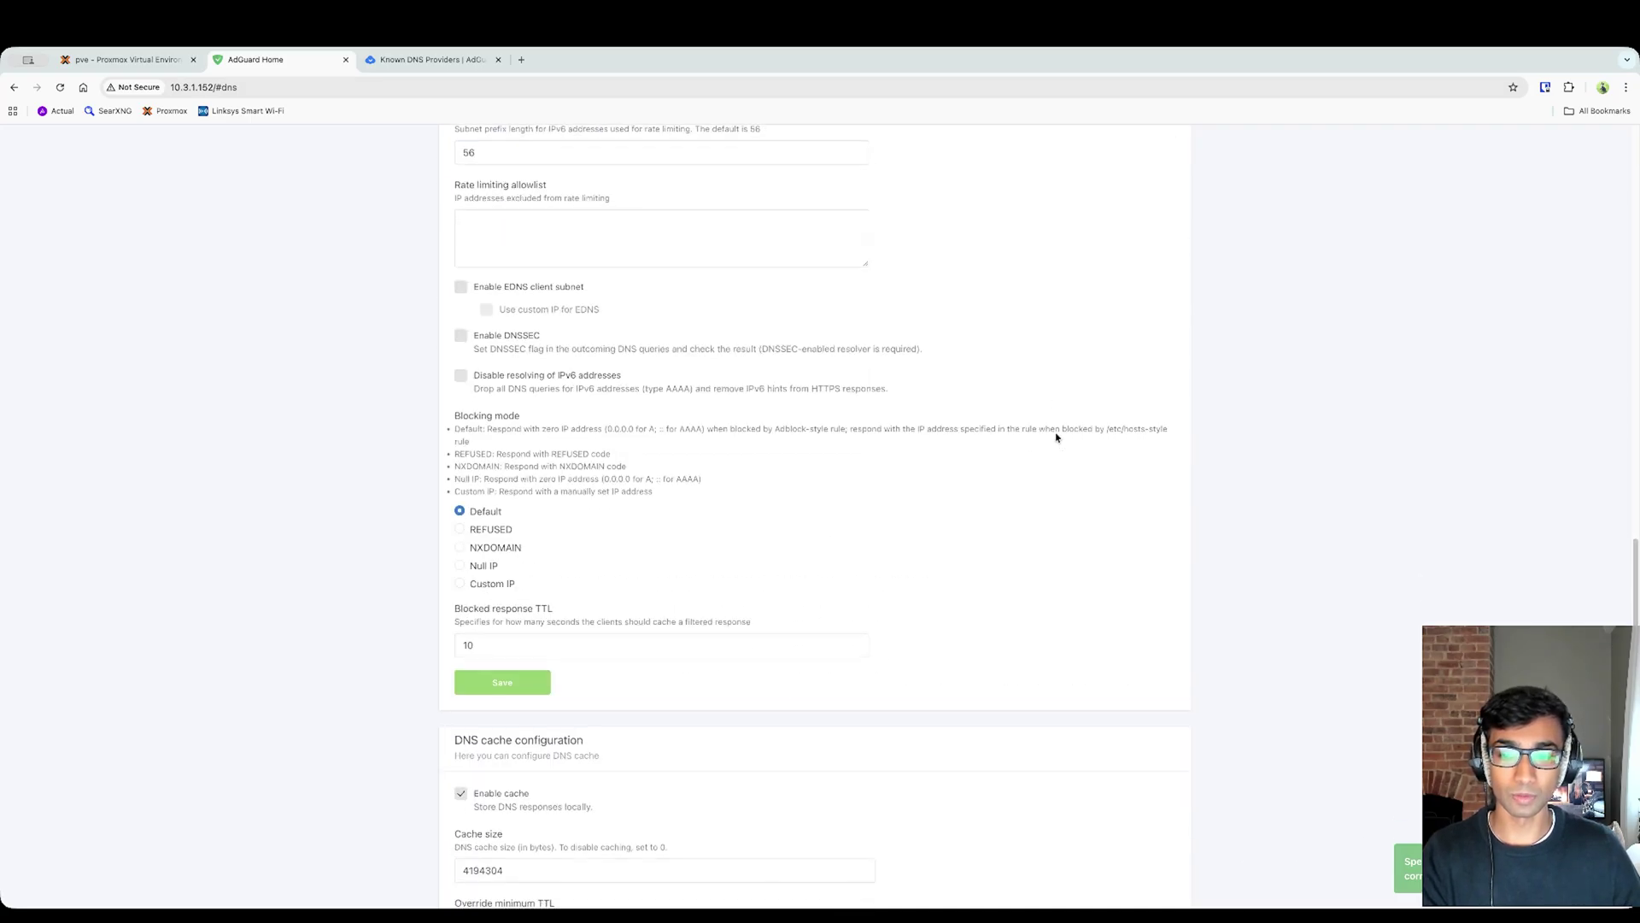
scroll(1055, 437, up, 12)
mouse_move(790, 145)
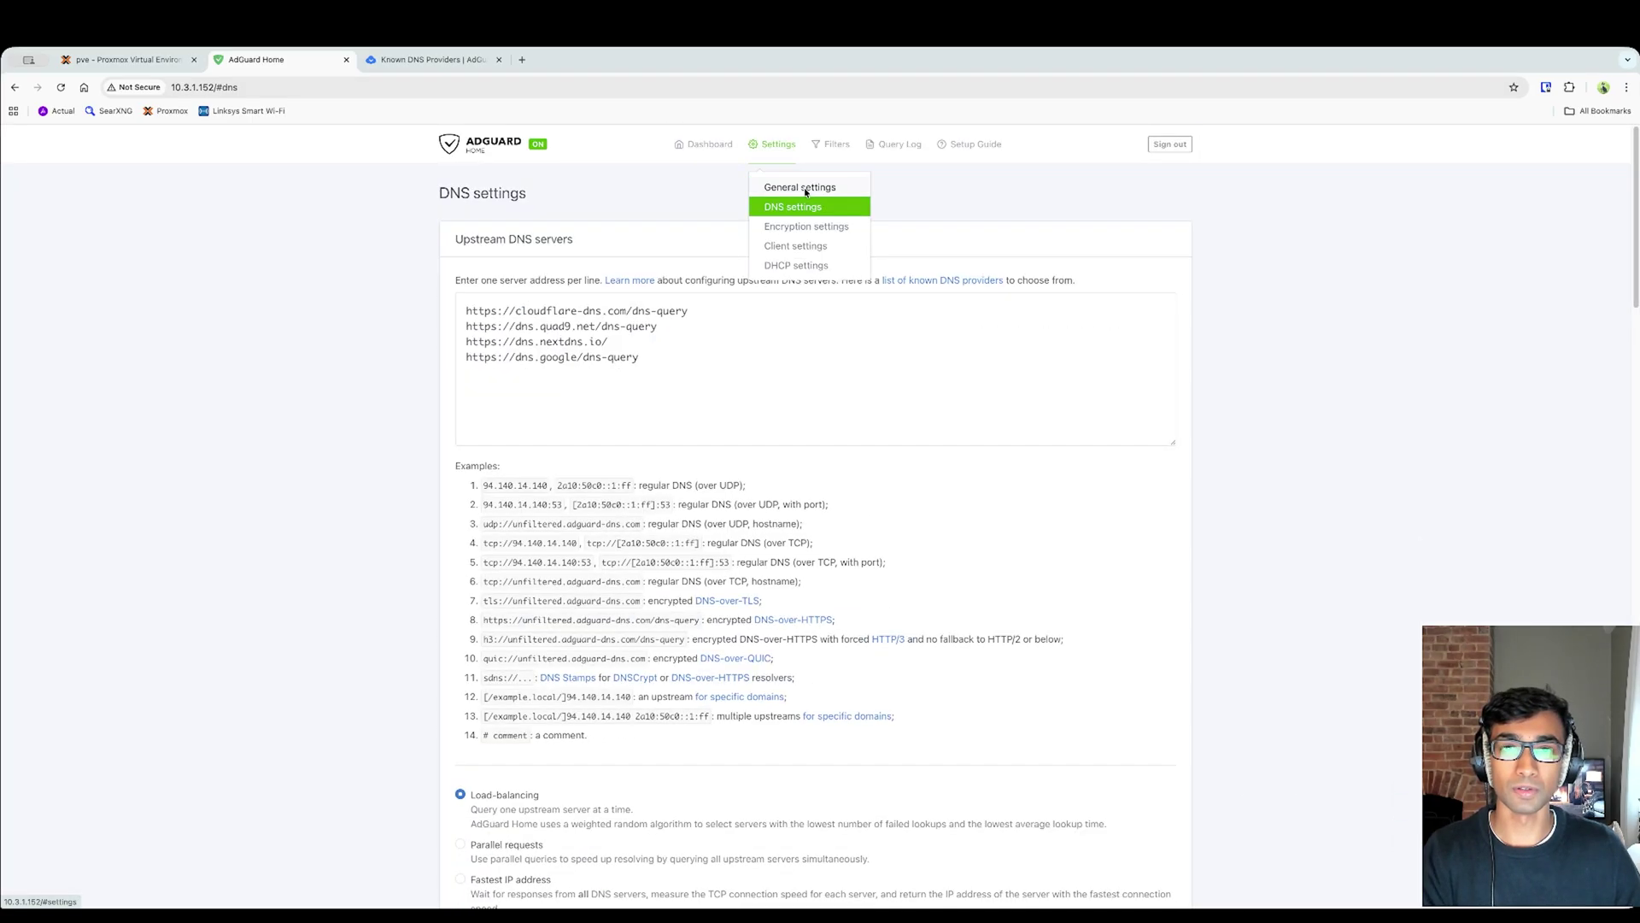
Look over the general settings, including the filter update interval and logs configuration, and open the DNS blocklists page
click(817, 187)
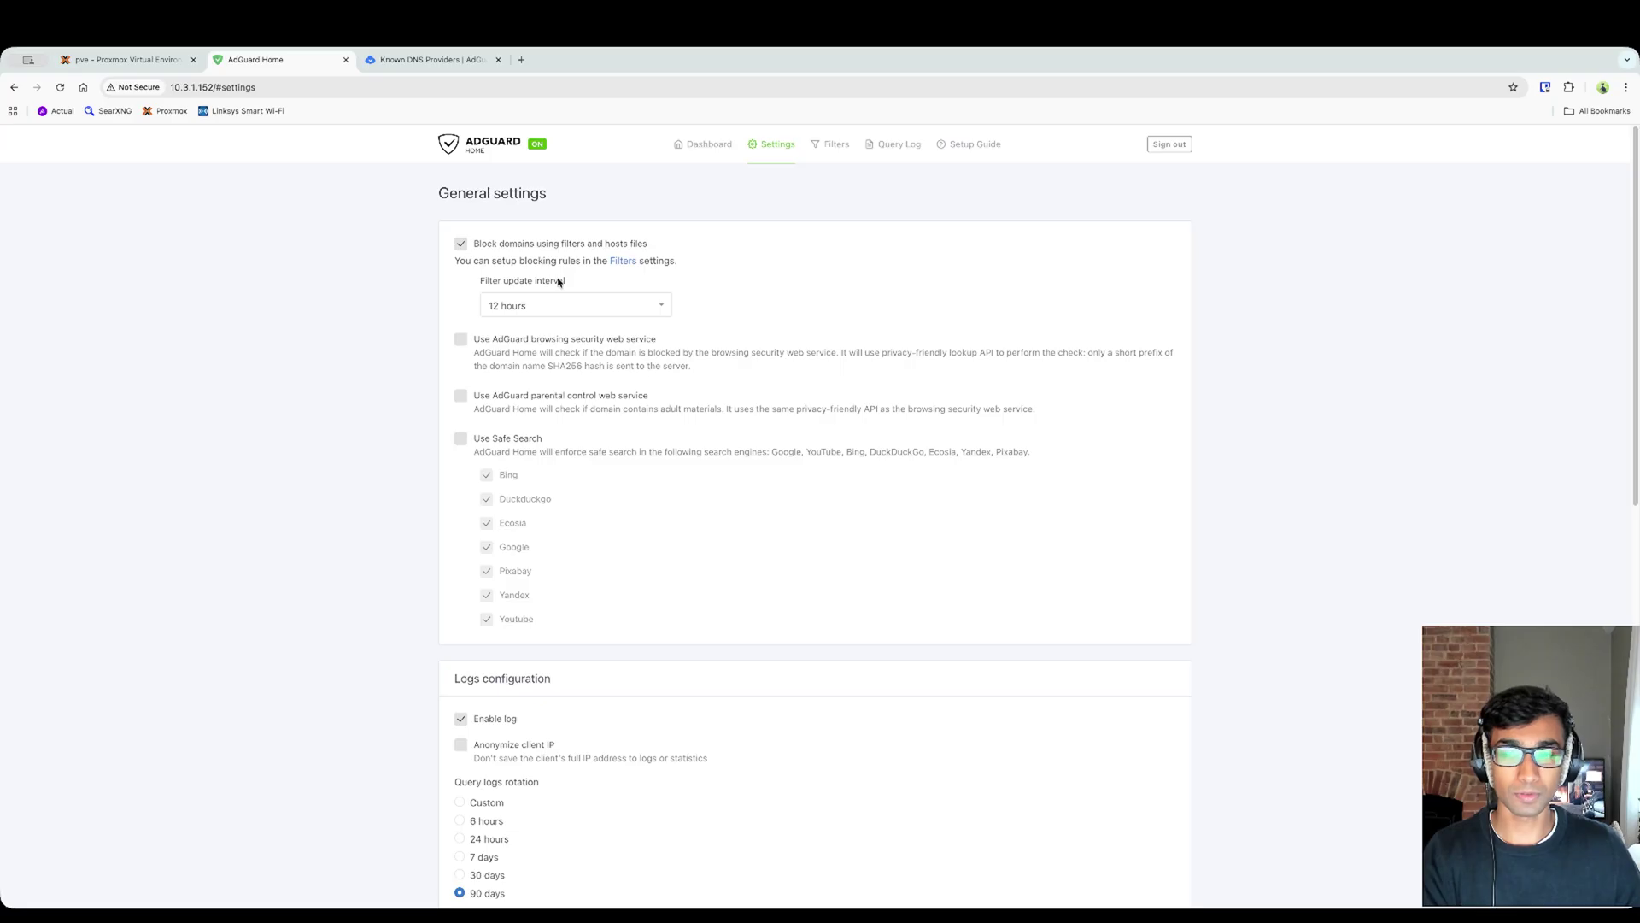
key(alt+Left)
mouse_move(833, 143)
click(888, 187)
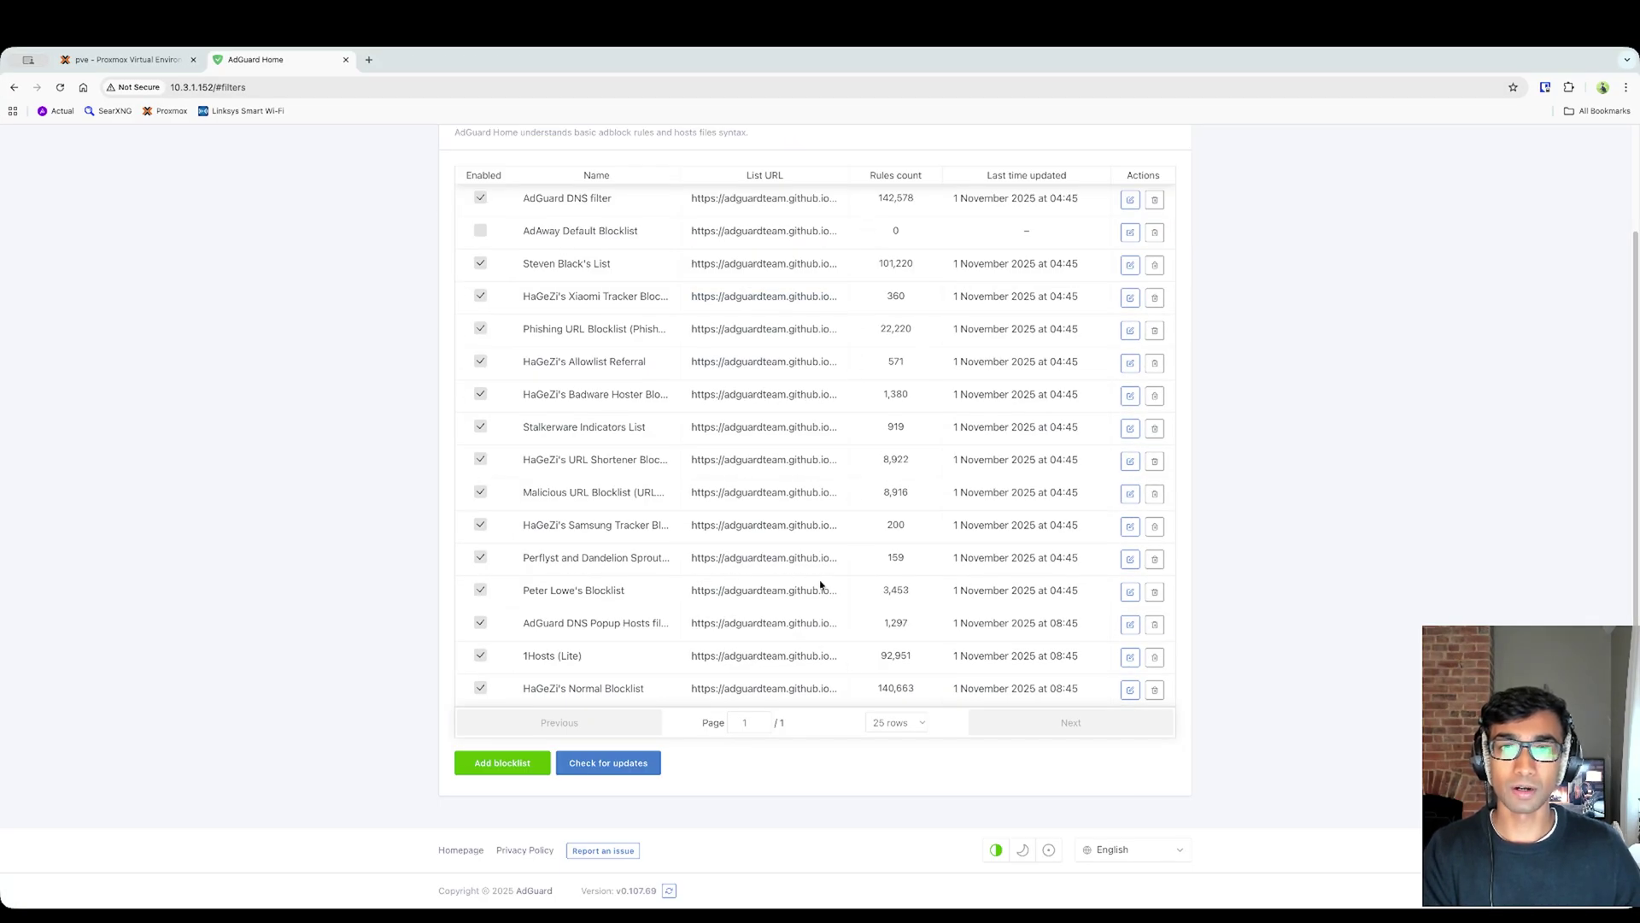
Open the AdGuard DNS filter's list URL in a new browser tab and look through its domain rules
right_click(777, 201)
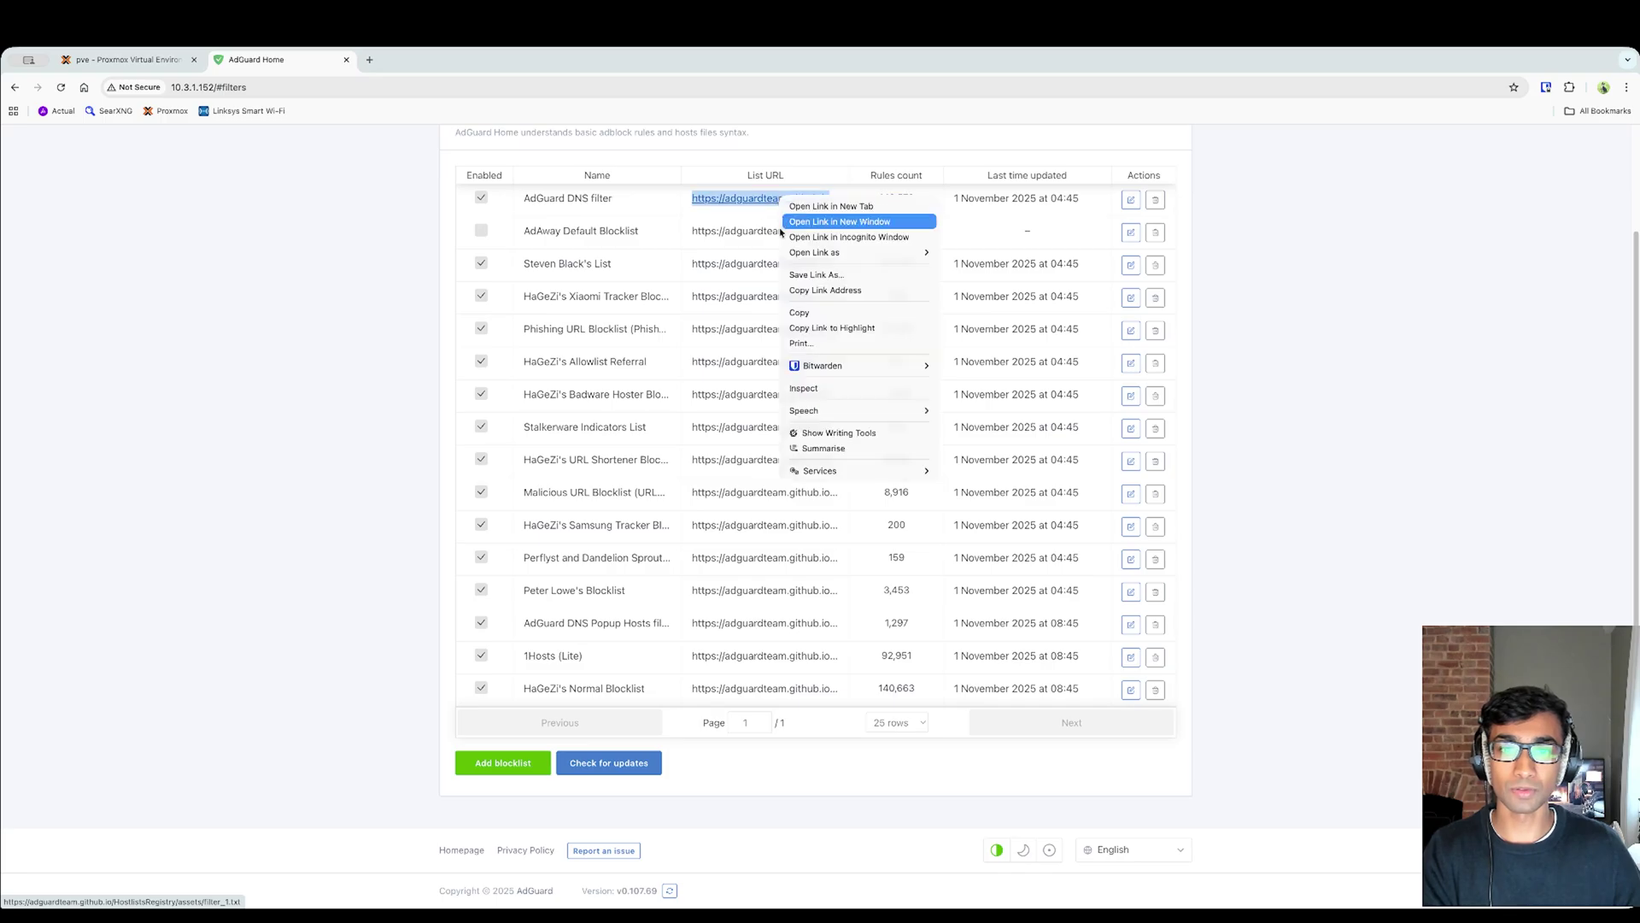
click(803, 206)
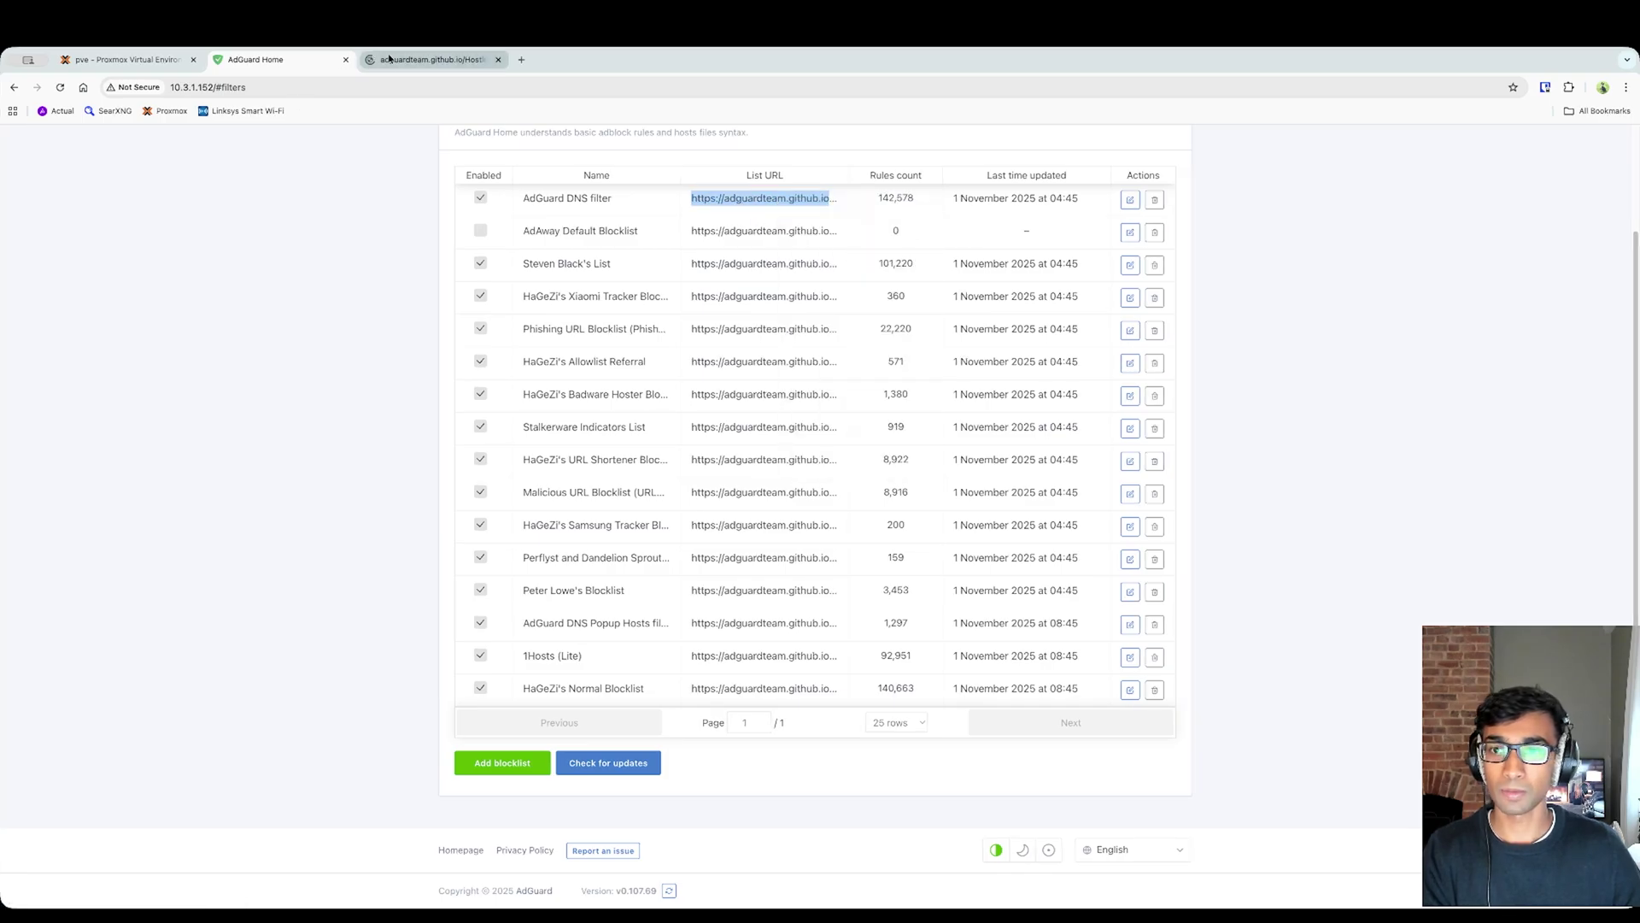
click(386, 58)
scroll(330, 256, down, 10)
scroll(261, 543, down, 20)
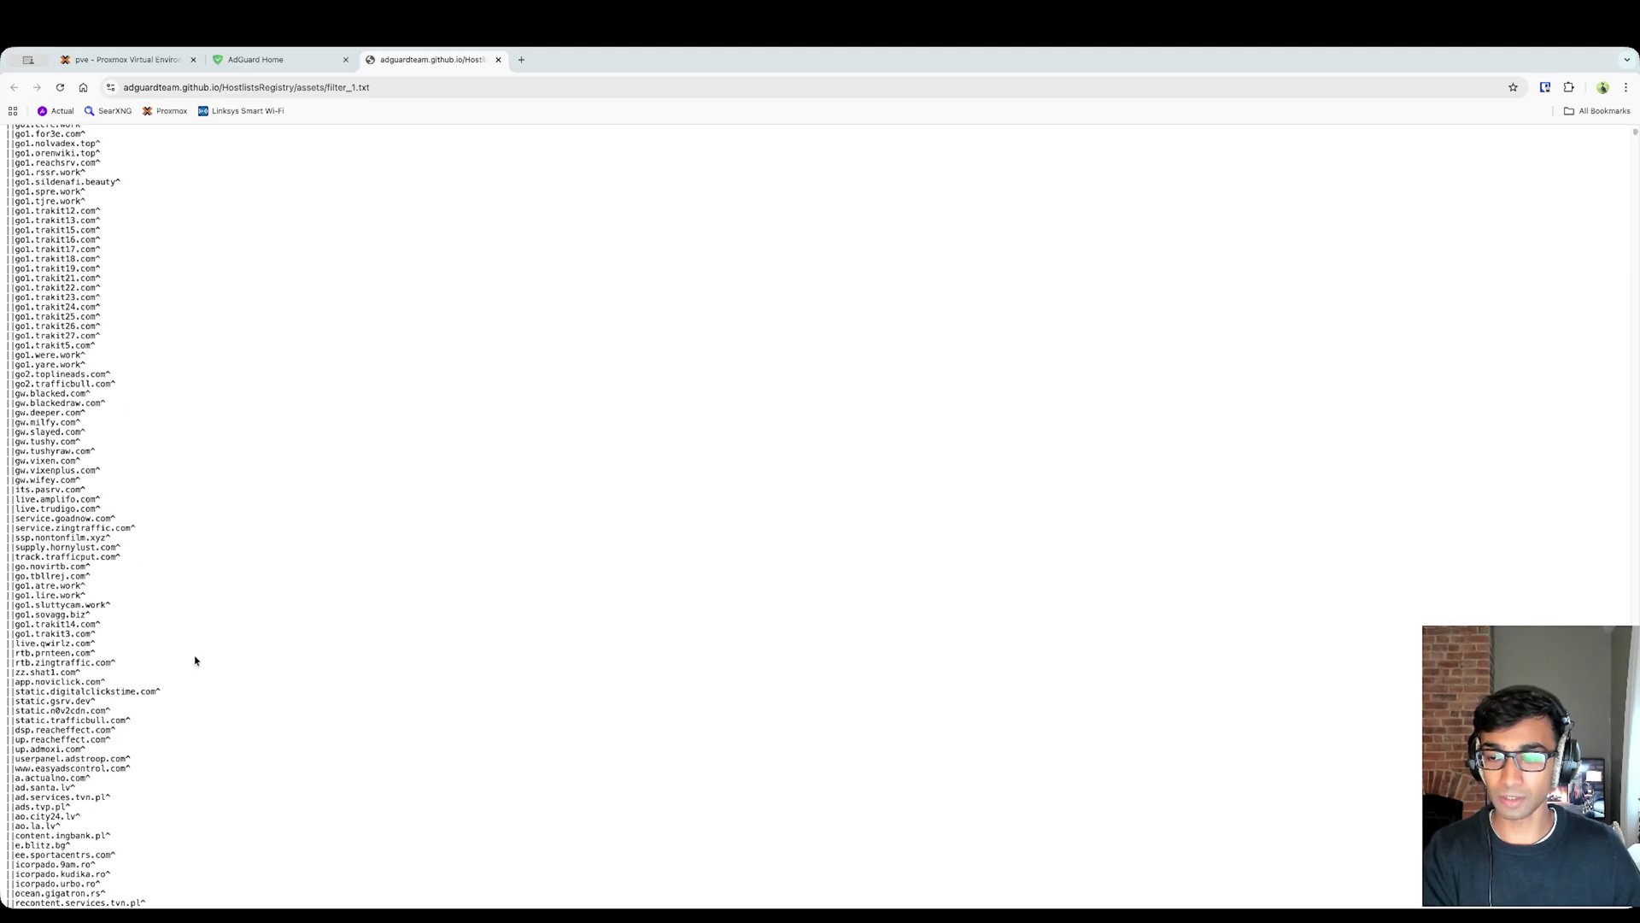
drag(246, 699, 239, 476)
click(305, 535)
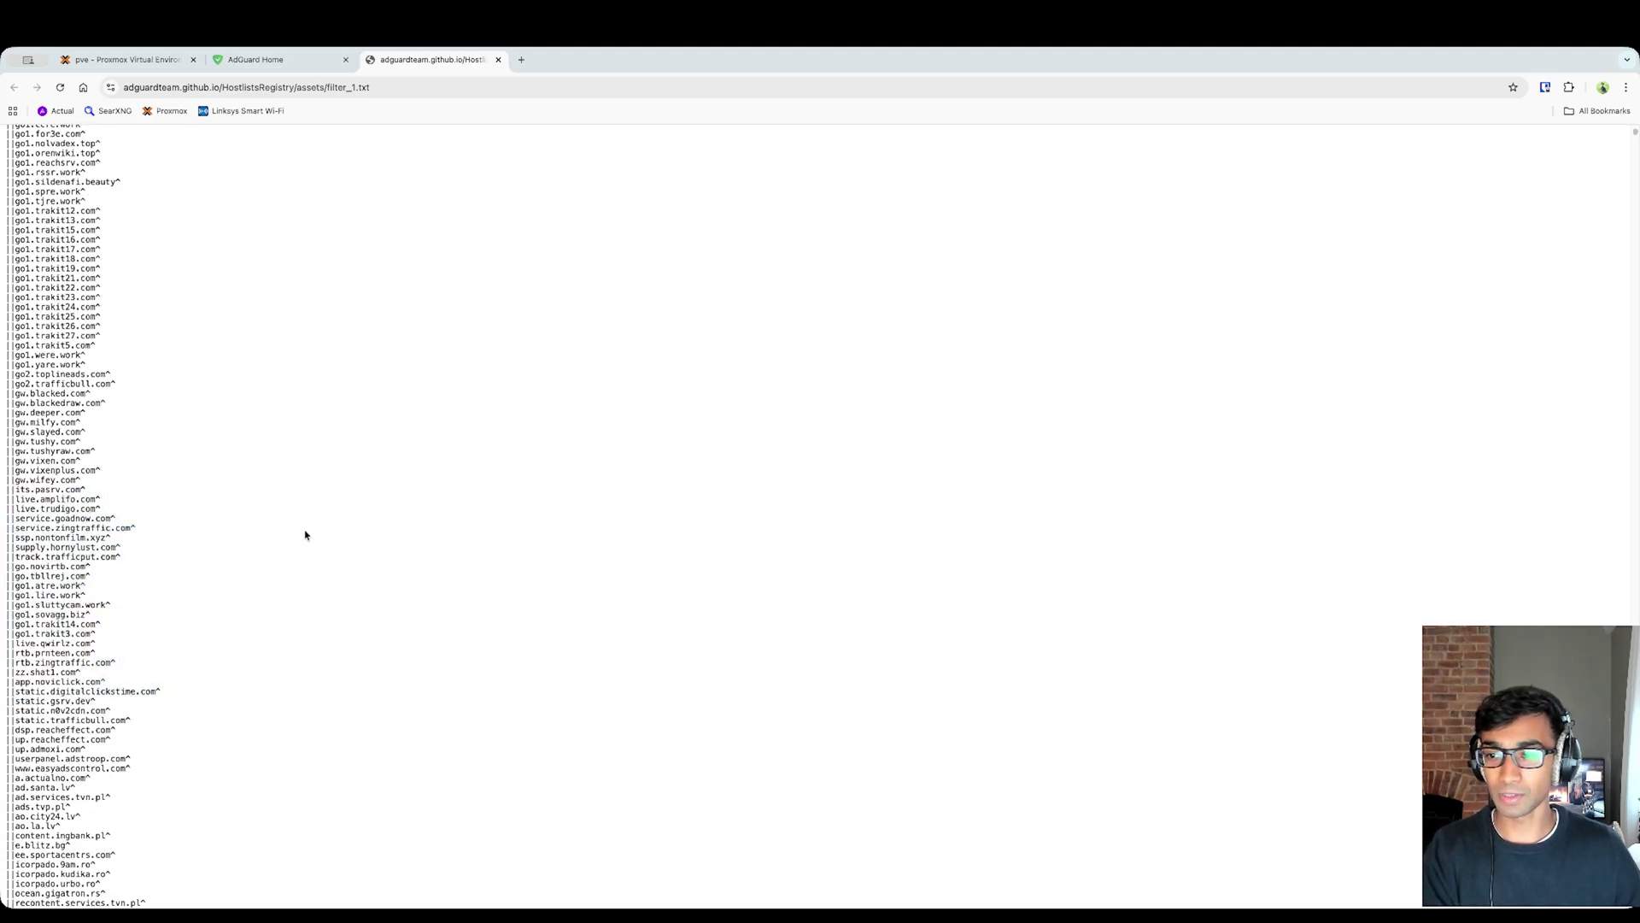
drag(325, 432, 325, 650)
click(311, 747)
drag(311, 747, 329, 427)
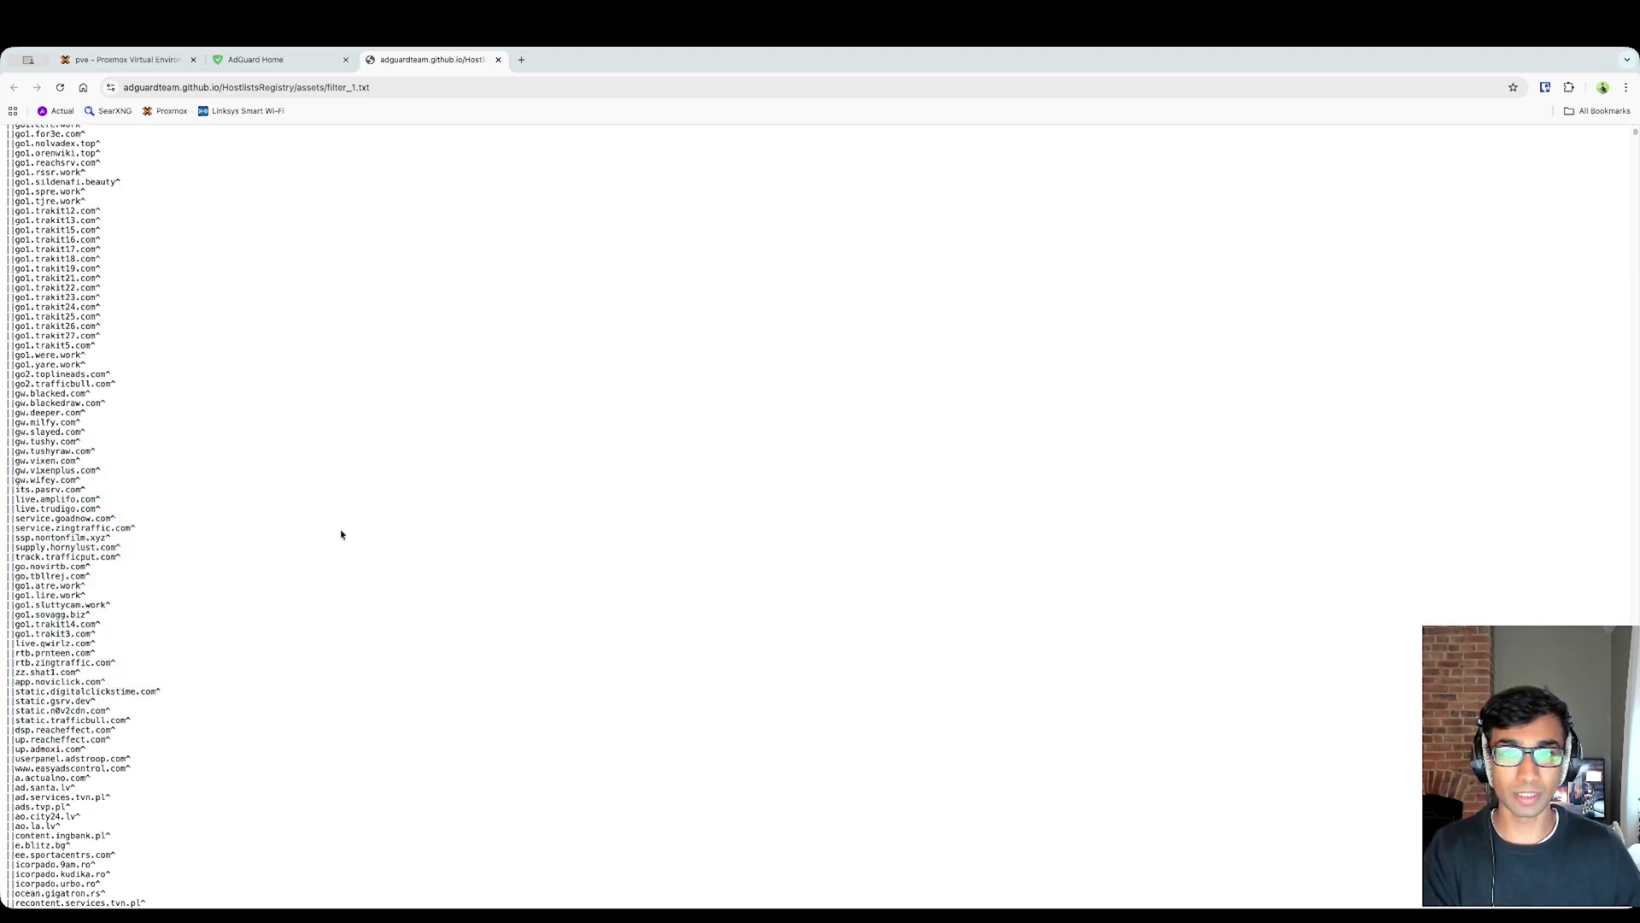
click(346, 537)
scroll(347, 536, down, 1)
Return to the DNS blocklists, start adding a blocklist from the predefined lists, and skim the available choices
click(282, 60)
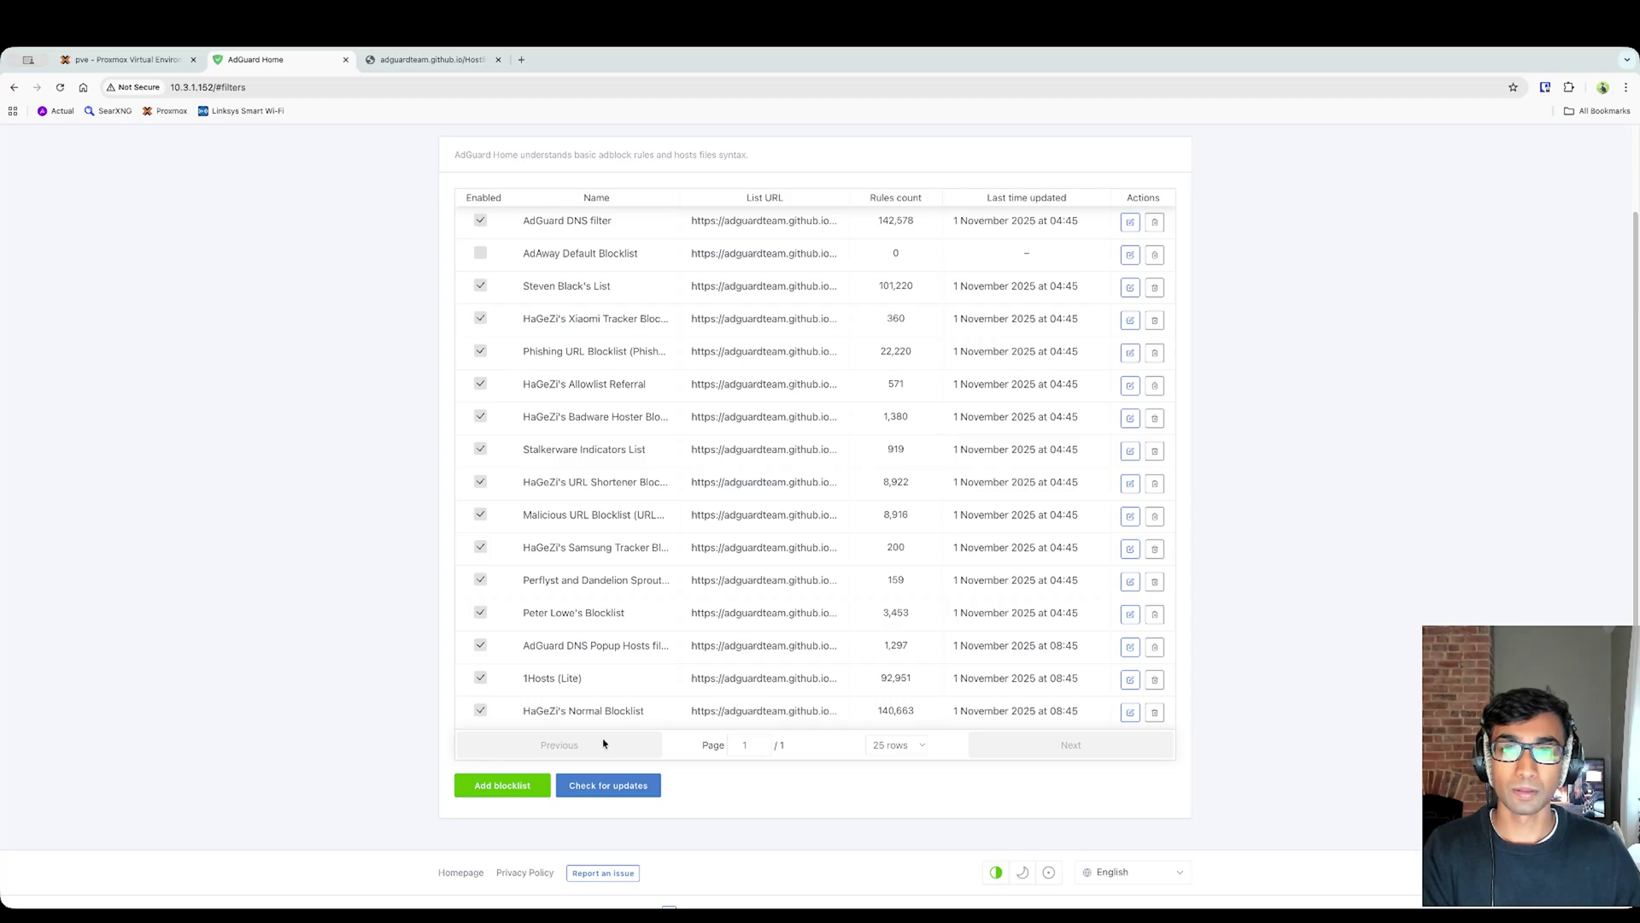
click(524, 794)
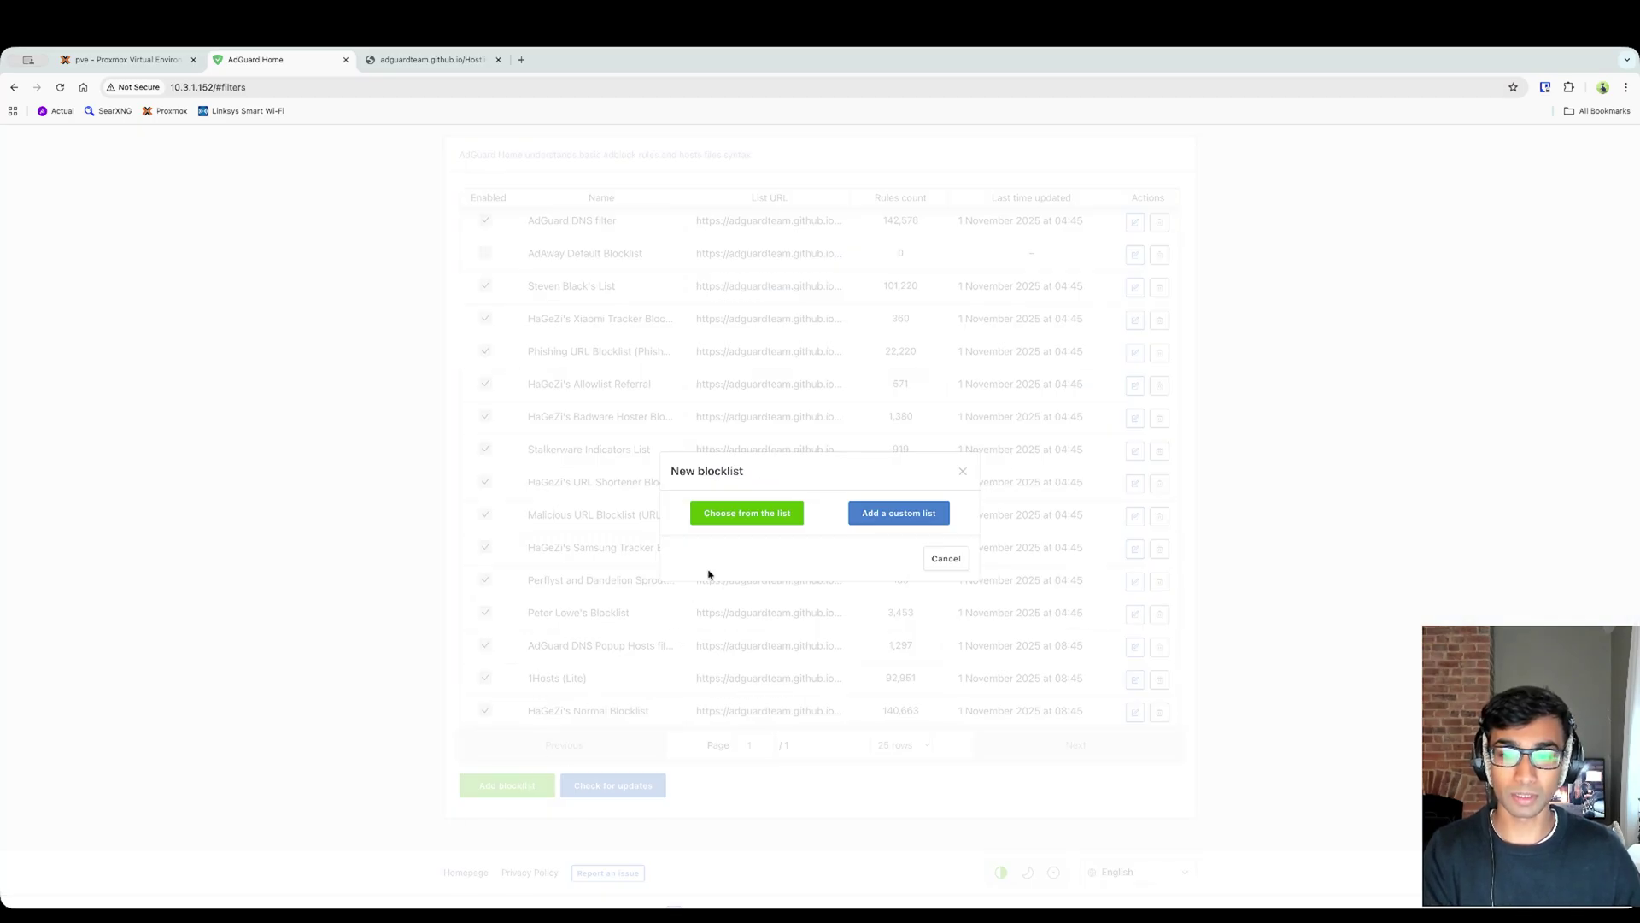
click(748, 516)
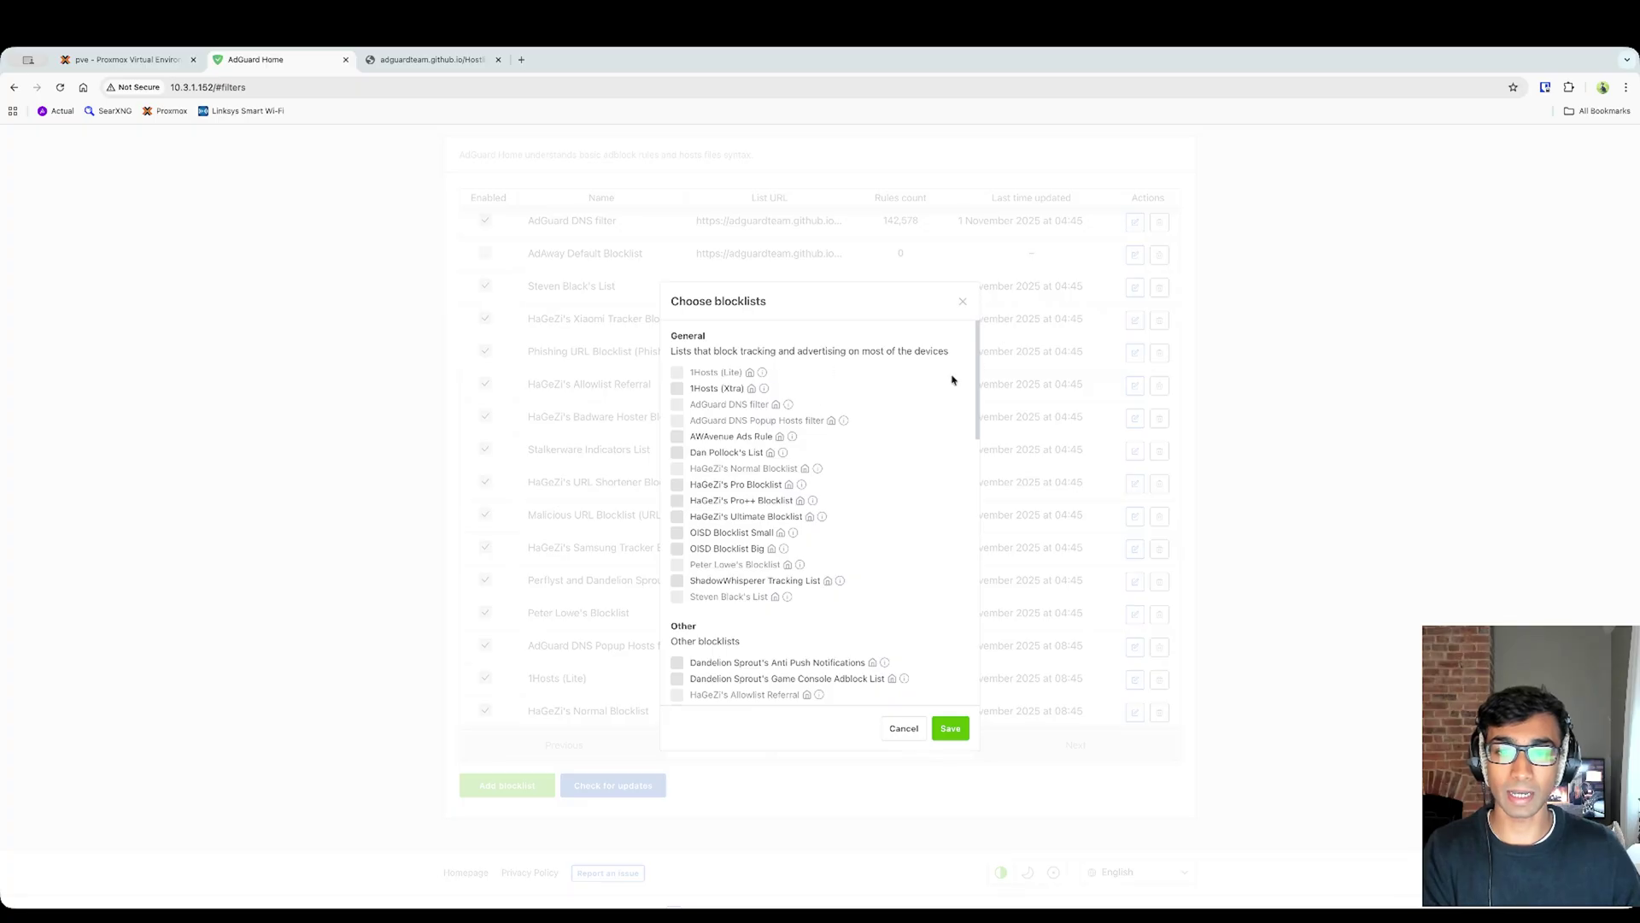
drag(978, 364, 930, 642)
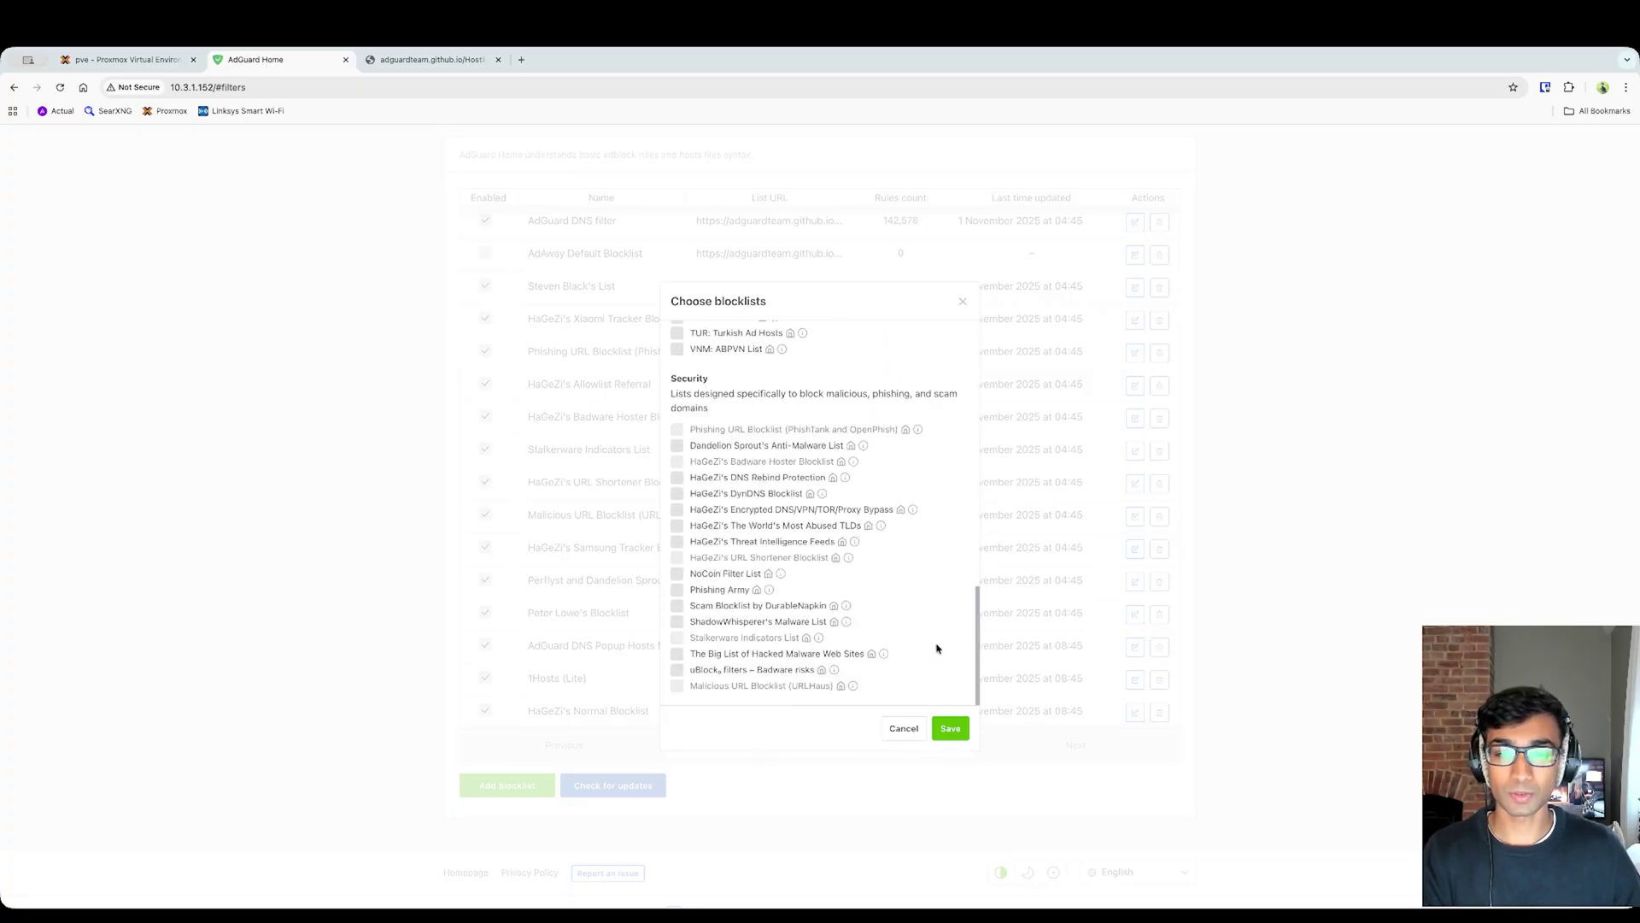
scroll(956, 436, up, 10)
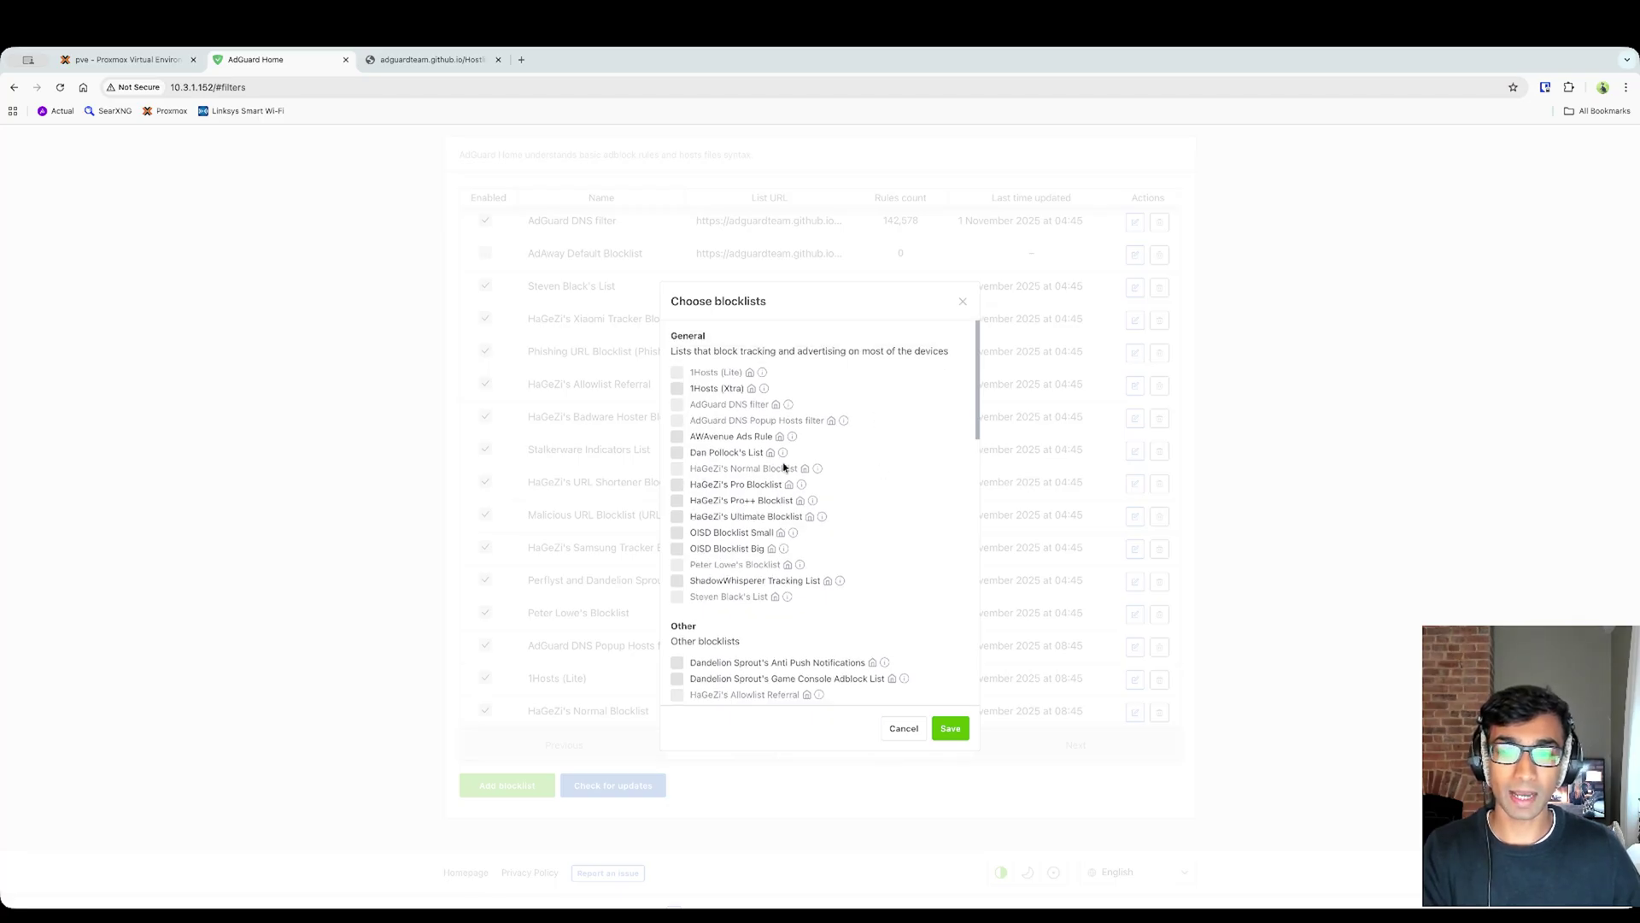
Review the General, Other, Regional and Security blocklists on offer and save the blocklist selection
scroll(931, 461, down, 4)
scroll(979, 423, down, 2)
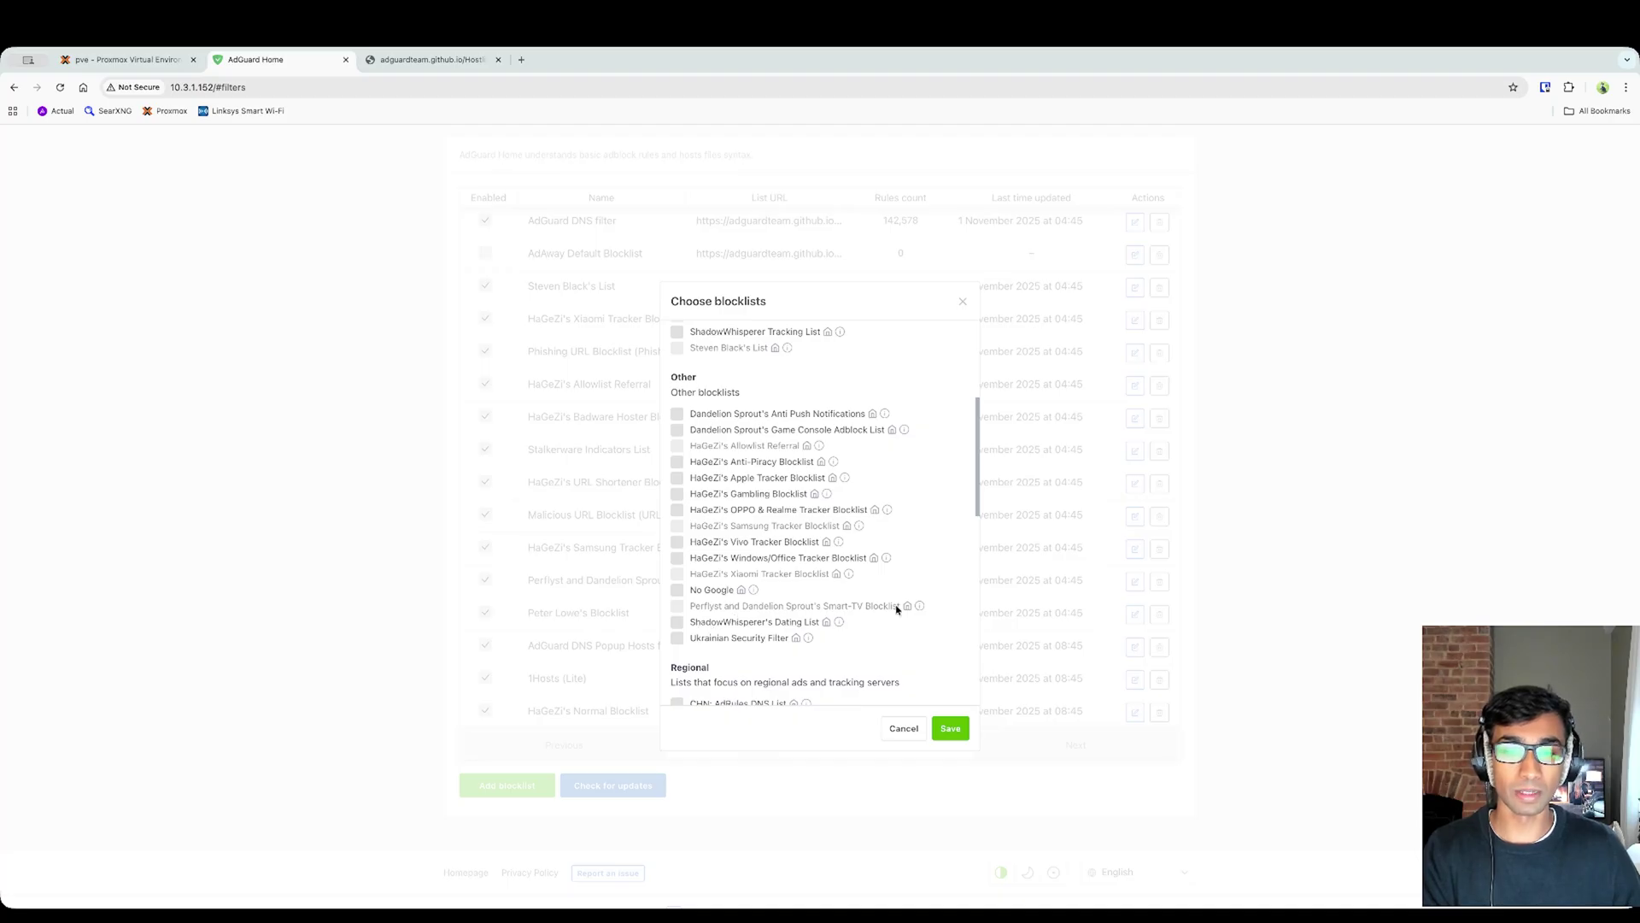
drag(978, 428, 984, 529)
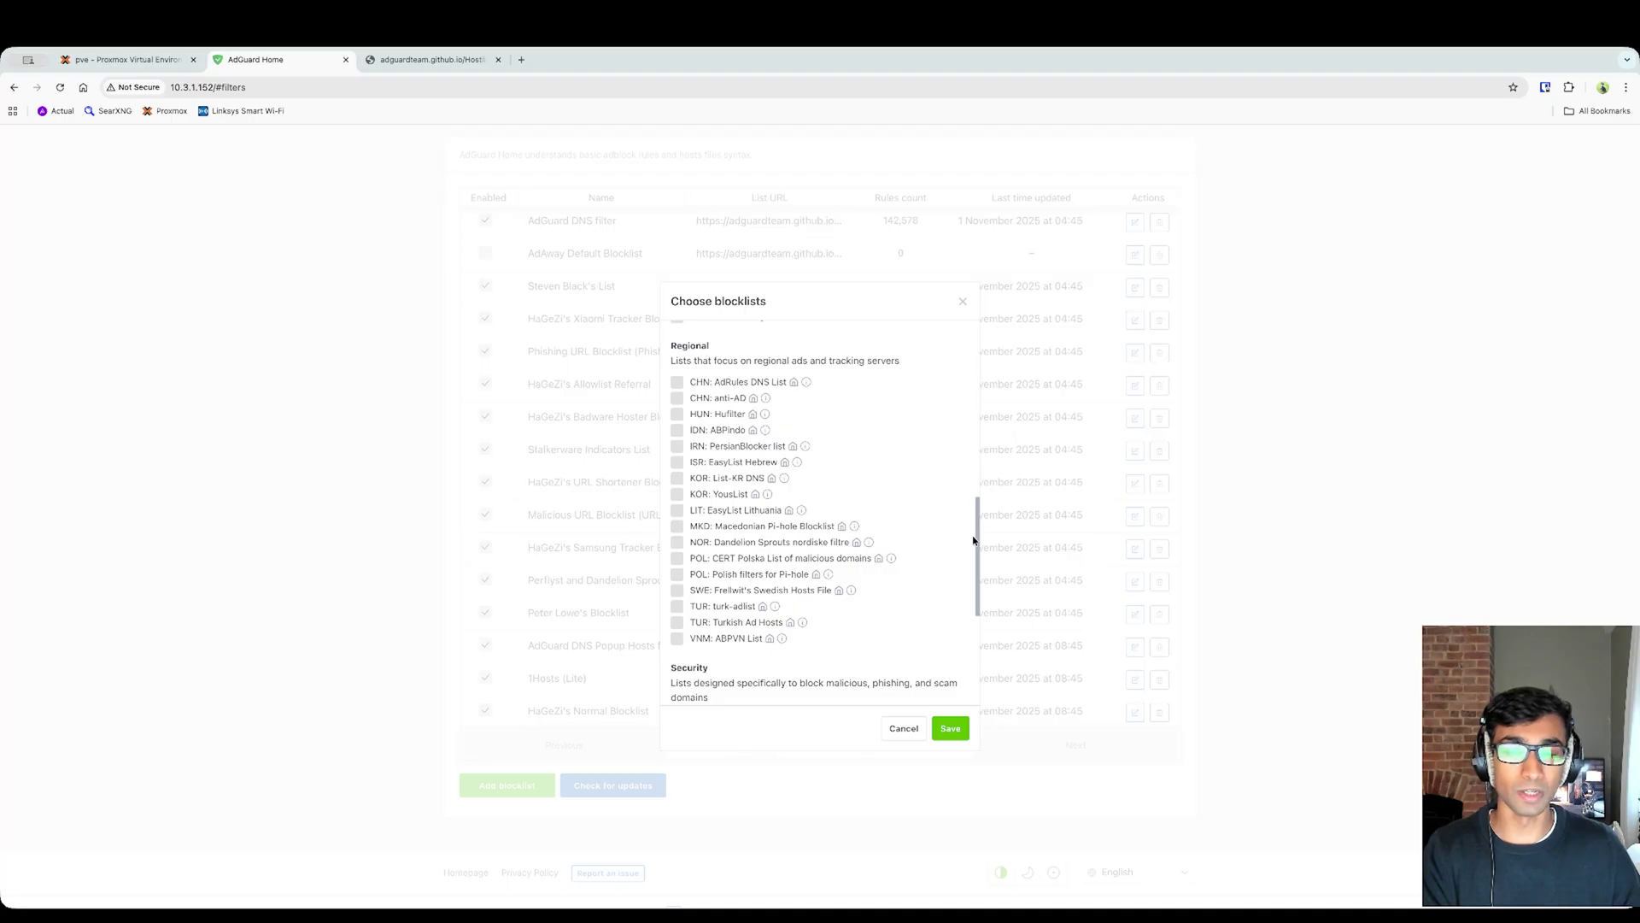
scroll(929, 535, down, 3)
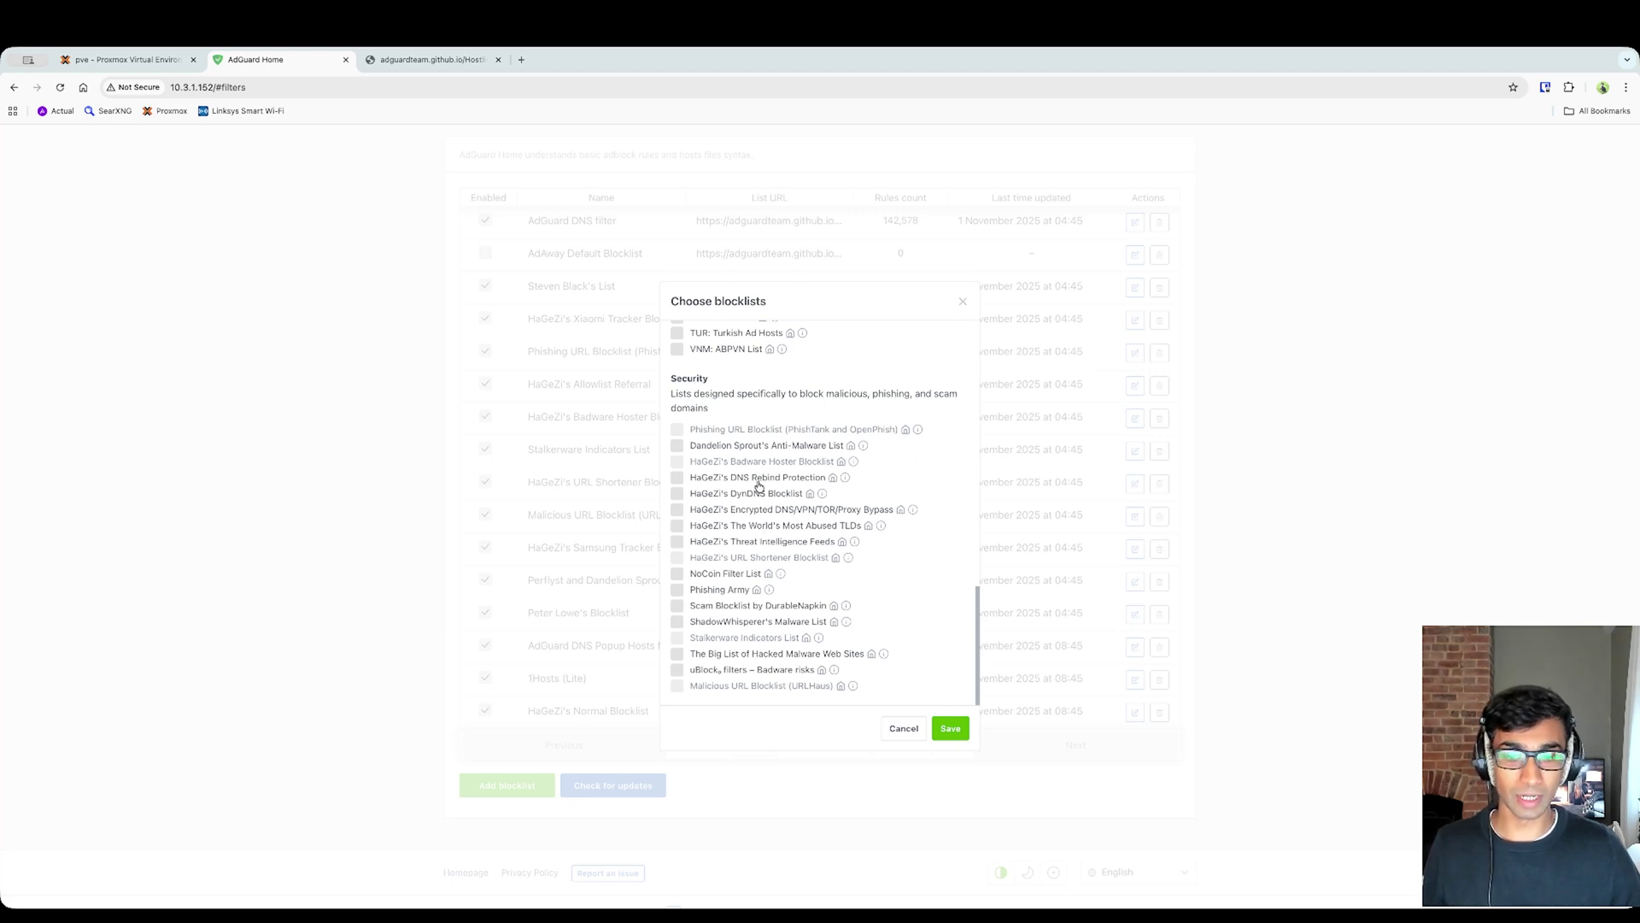
drag(977, 644, 960, 376)
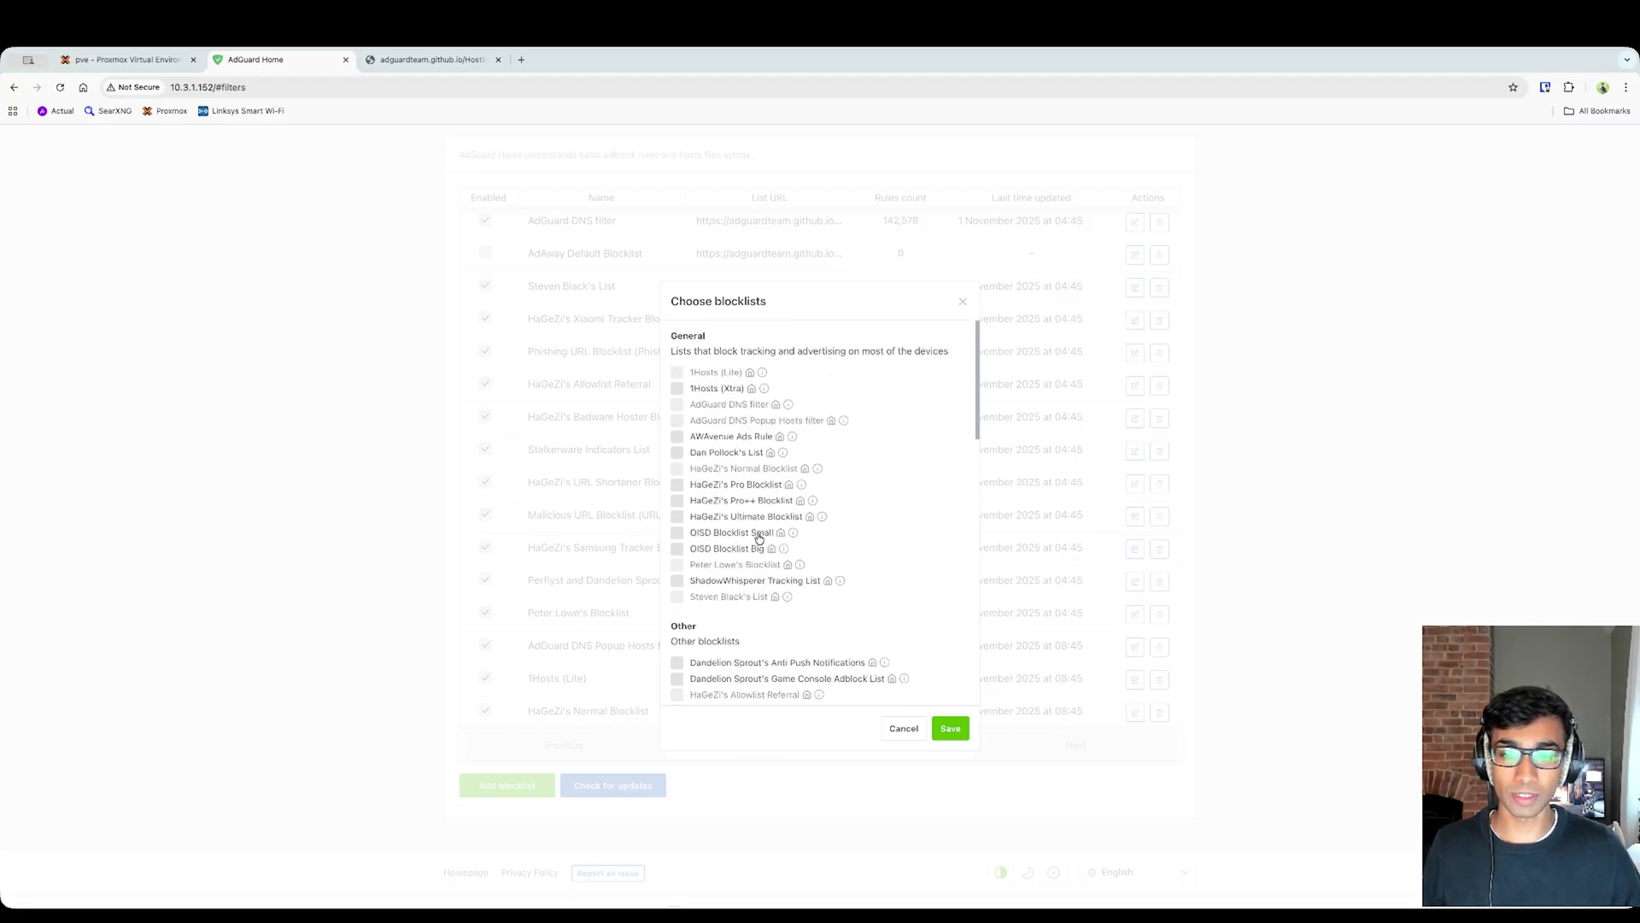
click(960, 725)
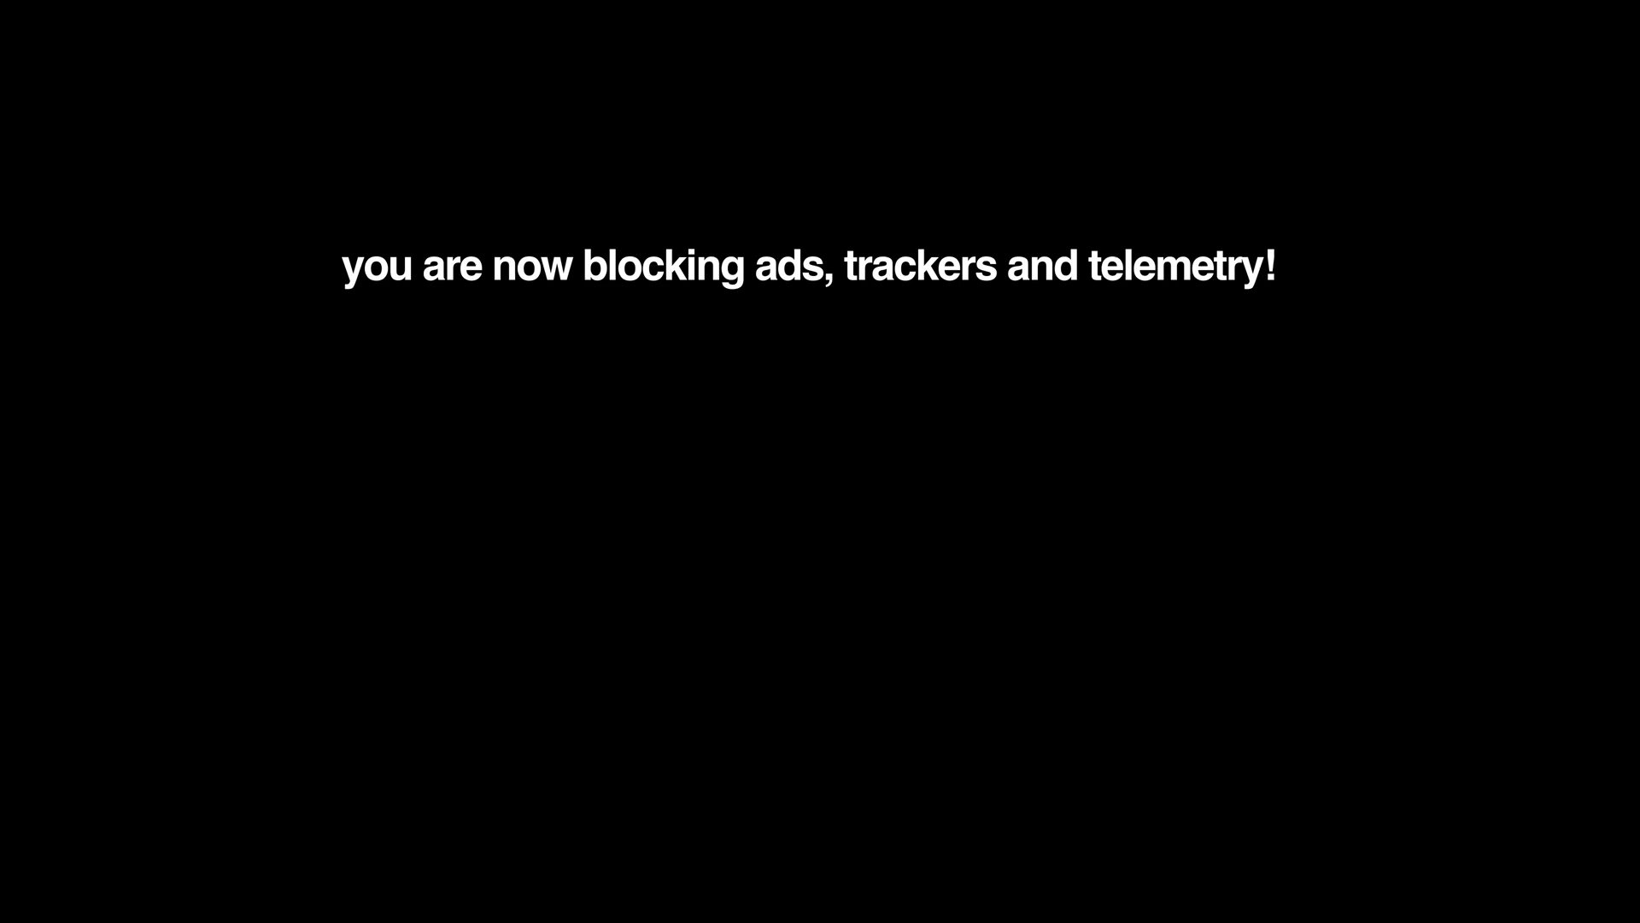